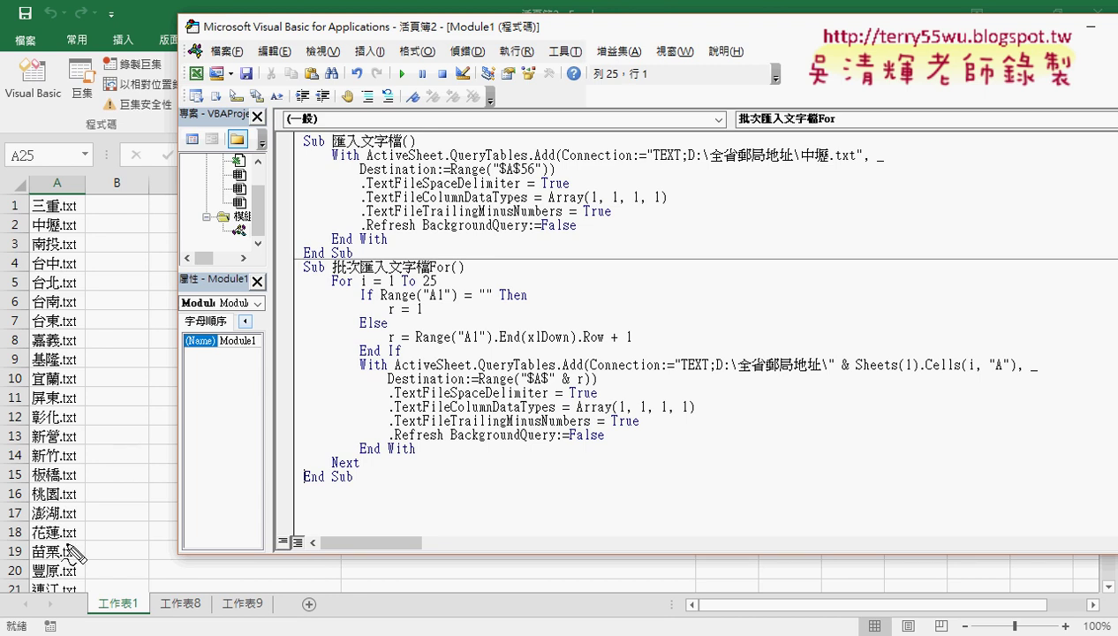
Step: Annotate how Sheets(1).Cells(i, "A") links to column A's file names and the For loop, then clear the marks
{"action": "left_click_drag", "start_coordinate": [60, 552], "coordinate": [67, 521]}
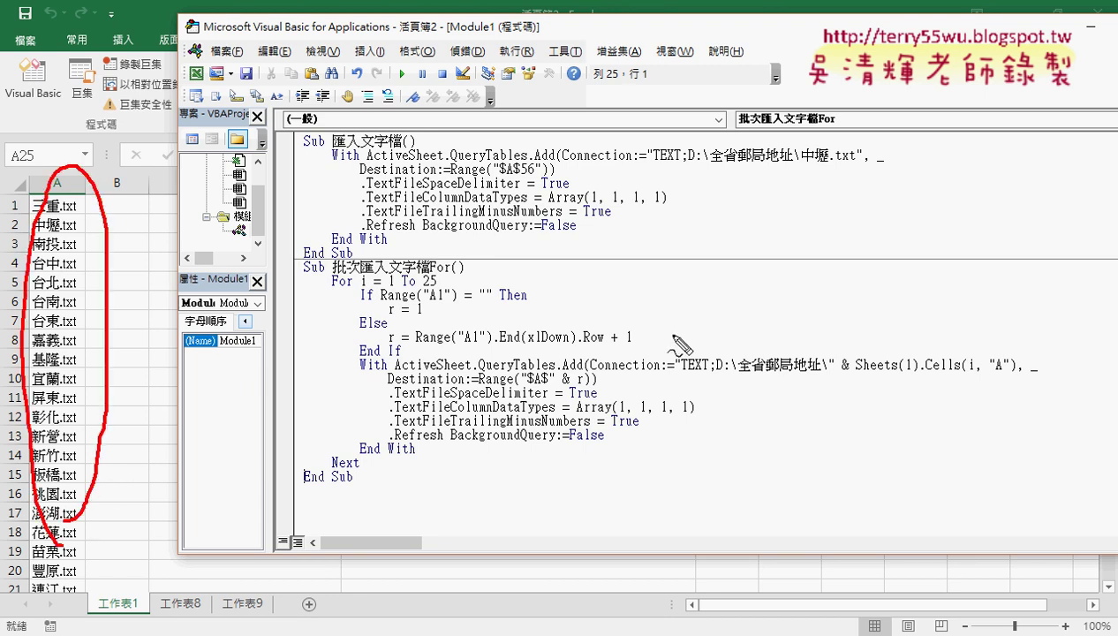
{"action": "left_click_drag", "start_coordinate": [868, 378], "coordinate": [995, 378]}
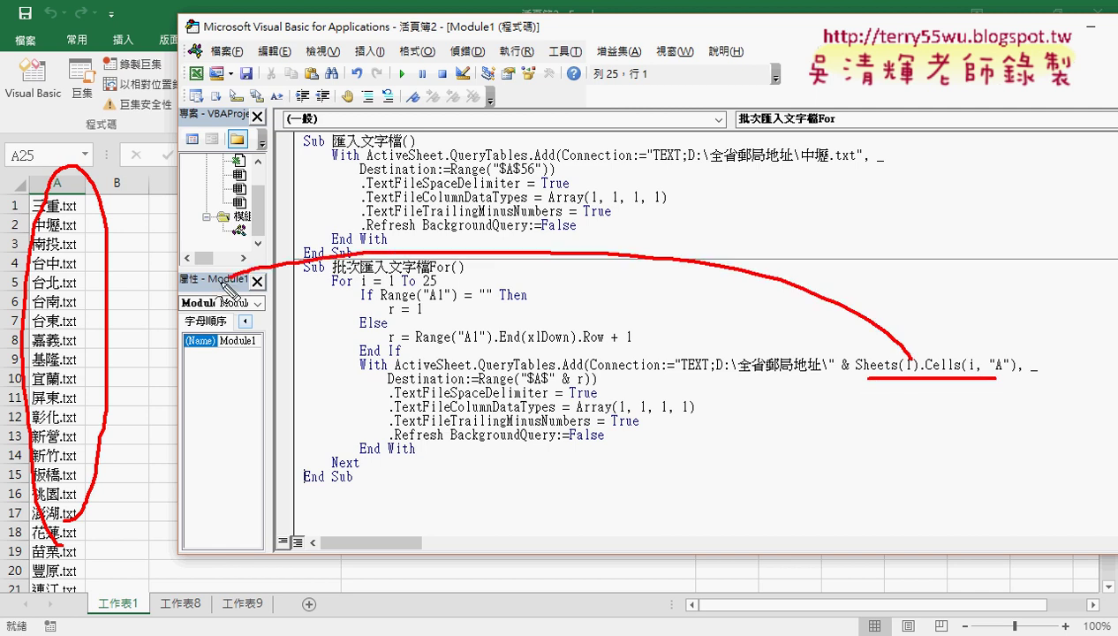
{"action": "mouse_move", "coordinate": [919, 367]}
{"action": "left_mouse_down"}
{"action": "mouse_move", "coordinate": [119, 309]}
{"action": "mouse_move", "coordinate": [166, 325]}
{"action": "left_mouse_up"}
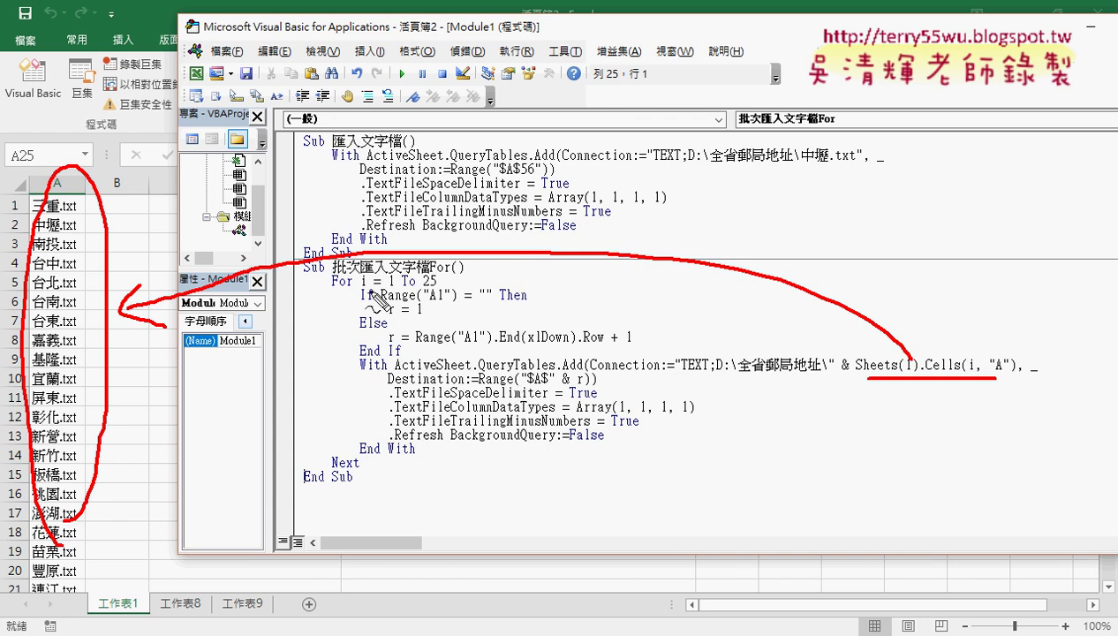
{"action": "left_click_drag", "start_coordinate": [333, 289], "coordinate": [353, 287]}
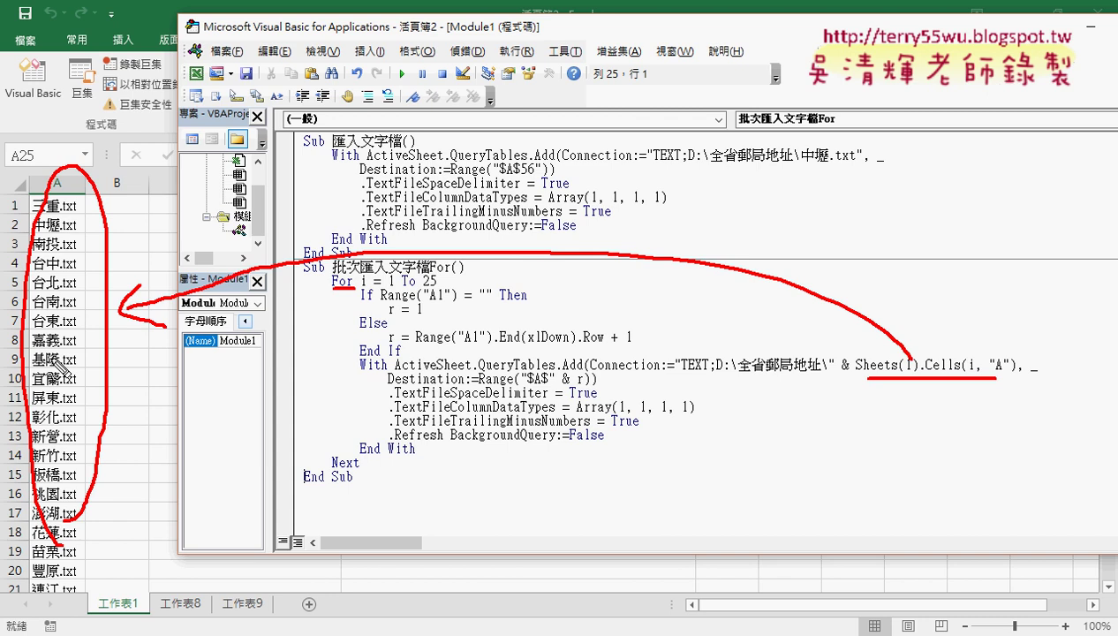
{"action": "key", "text": "Escape"}
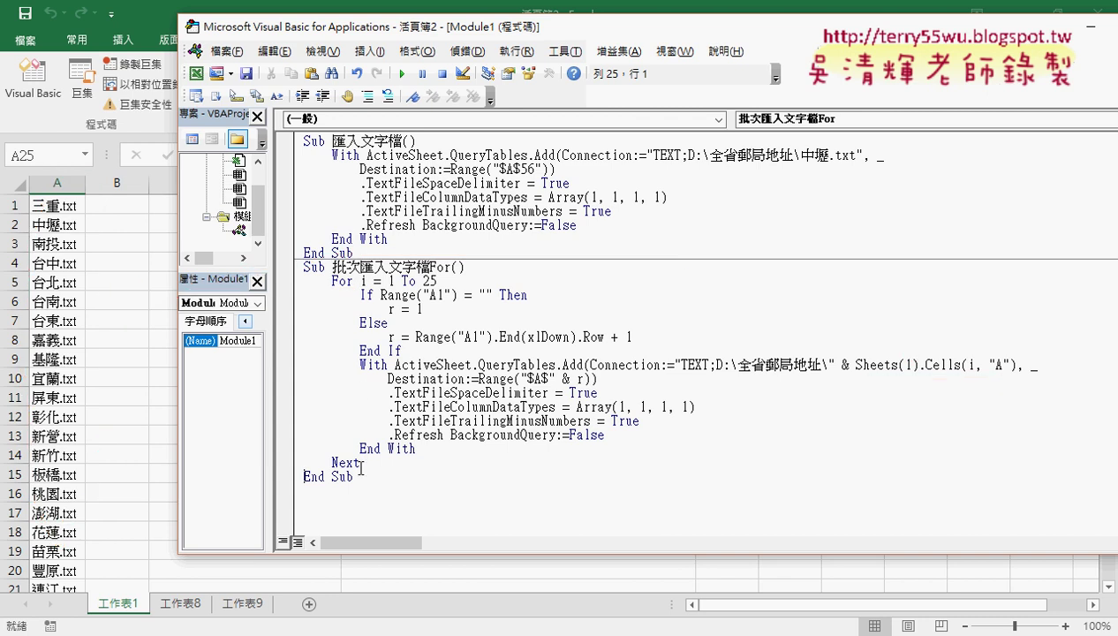
Step: Move the 匯入文字檔 procedure below the 批次匯入文字檔For procedure
{"action": "left_click_drag", "start_coordinate": [353, 477], "coordinate": [278, 137]}
{"action": "left_click", "coordinate": [348, 194]}
{"action": "left_click_drag", "start_coordinate": [333, 326], "coordinate": [307, 494]}
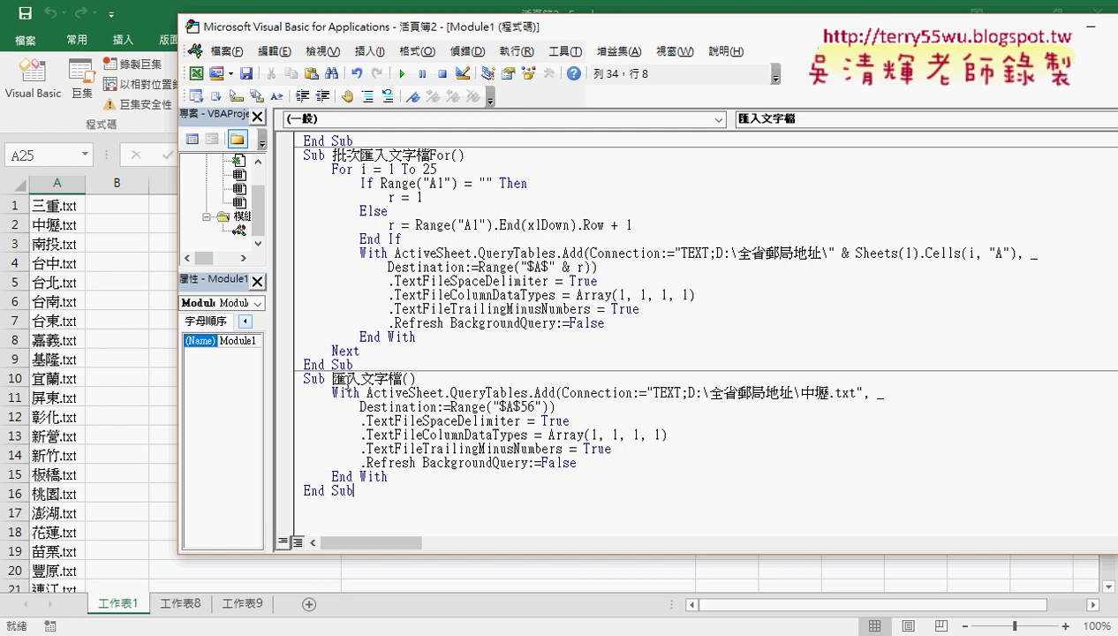
Step: Rename it 批次匯入文字檔Do and add blank lines under its Sub header
{"action": "mouse_move", "coordinate": [332, 155]}
{"action": "left_mouse_down"}
{"action": "mouse_move", "coordinate": [360, 154]}
{"action": "mouse_move", "coordinate": [322, 382]}
{"action": "mouse_move", "coordinate": [331, 378]}
{"action": "left_mouse_up"}
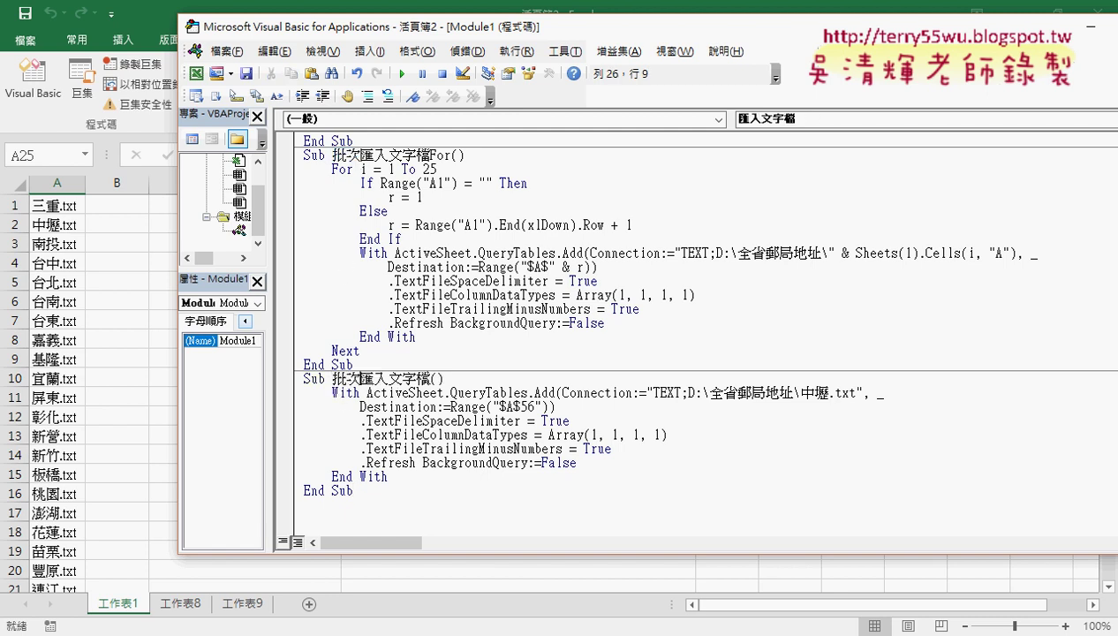
{"action": "type", "text": "D"}
{"action": "type", "text": "o"}
{"action": "left_click", "coordinate": [378, 364]}
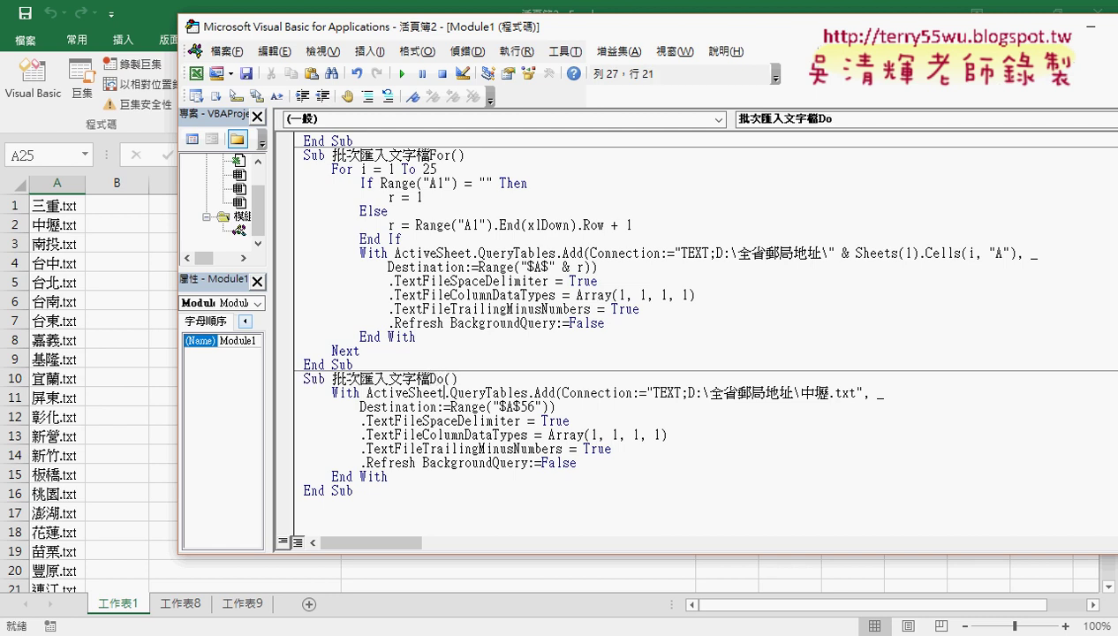
{"action": "left_click", "coordinate": [494, 378]}
{"action": "key", "text": "Return"}
{"action": "key", "text": "Return"}
{"action": "key", "text": "Up"}
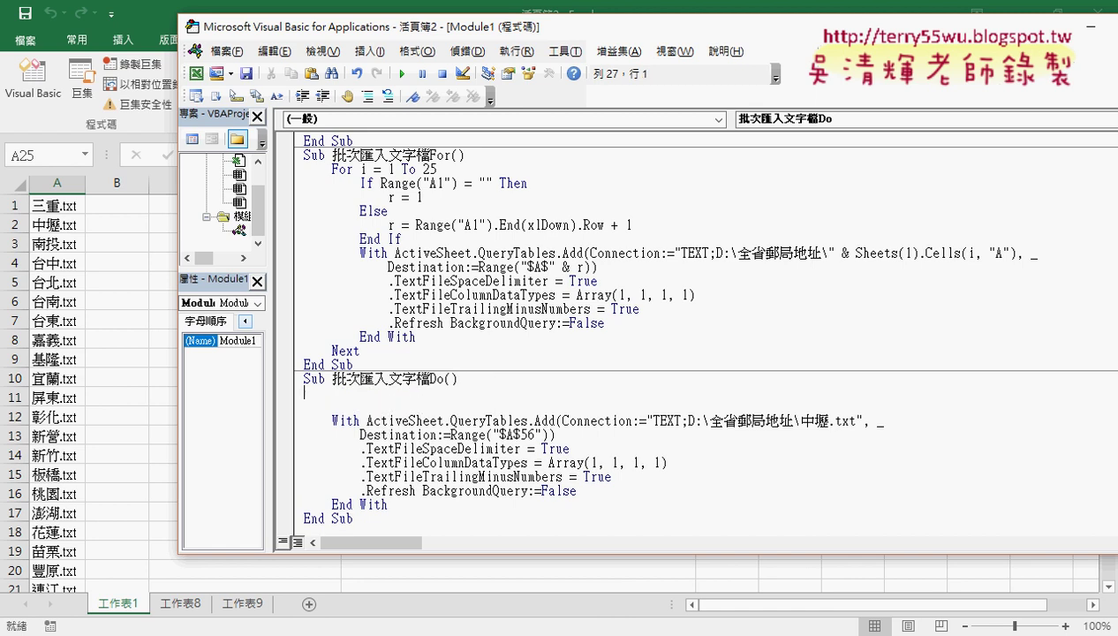
Step: Note the 中壢.txt file name, then indent the blank line under the Do header
{"action": "left_click_drag", "start_coordinate": [800, 421], "coordinate": [856, 421]}
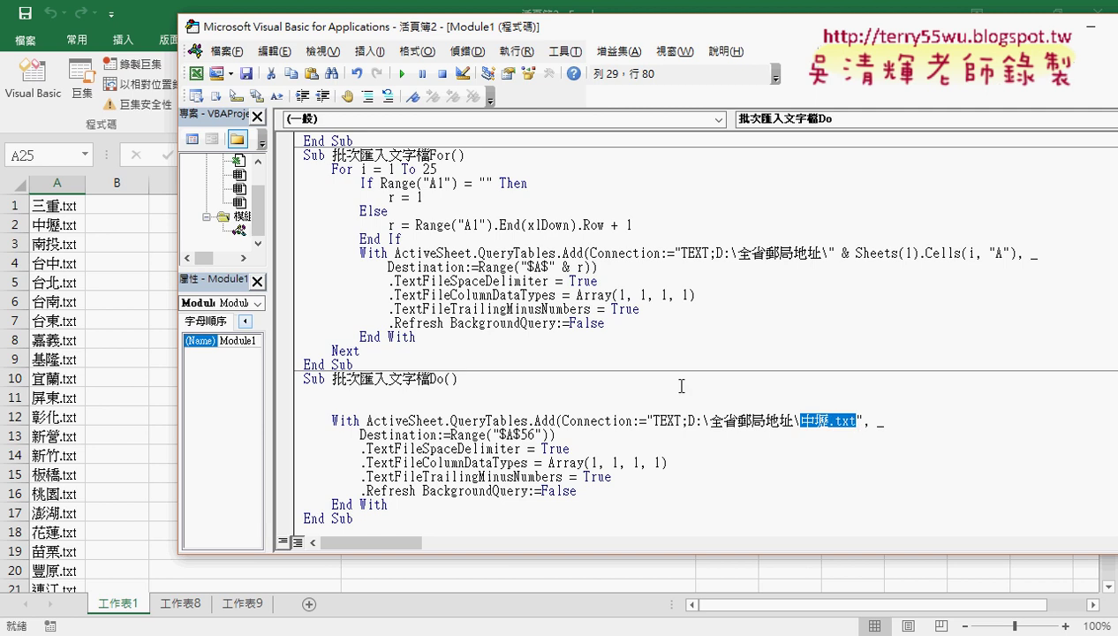
{"action": "left_click", "coordinate": [336, 169]}
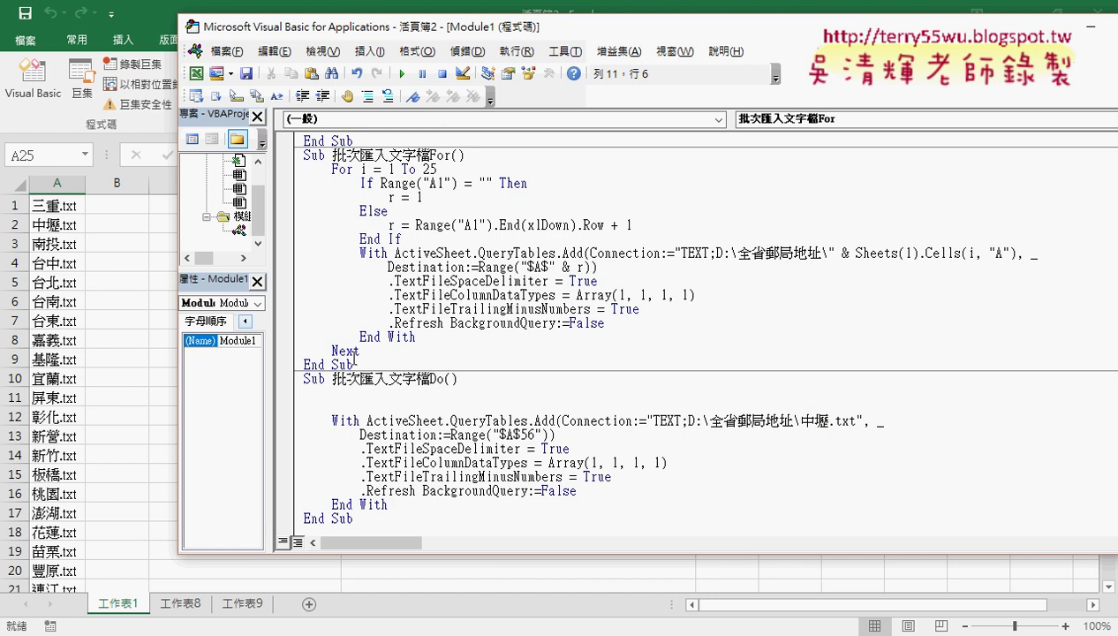
{"action": "left_click", "coordinate": [355, 394]}
{"action": "key", "text": "Tab"}
Step: Check the 全省郵局地址 folder in File Explorer, then type fname=dir() on the indented line
{"action": "left_click", "coordinate": [320, 632]}
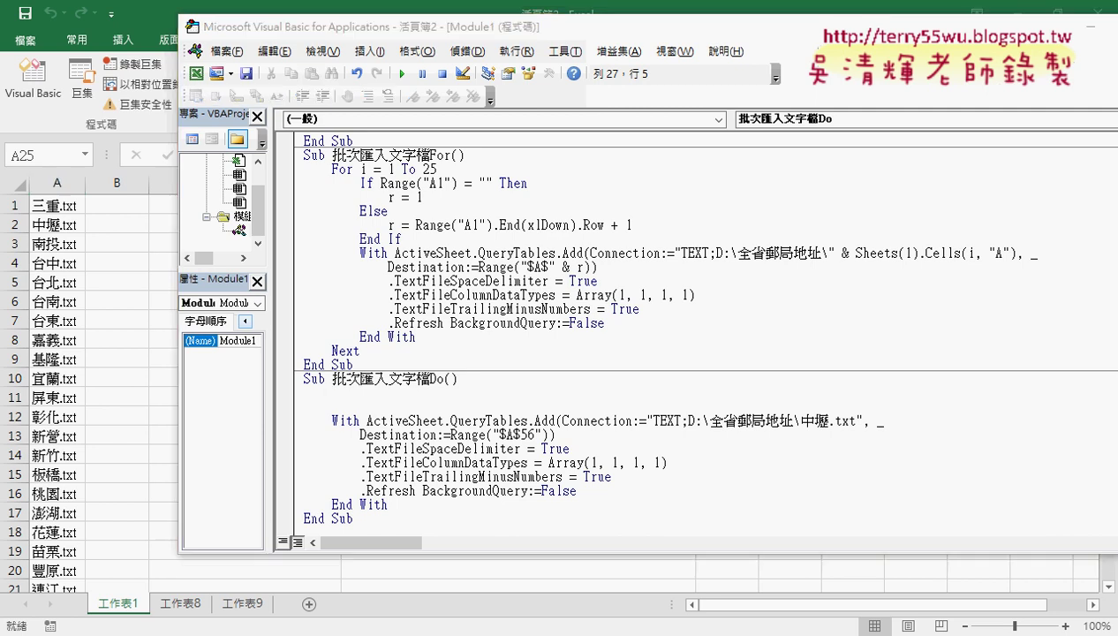
{"action": "left_click", "coordinate": [484, 575]}
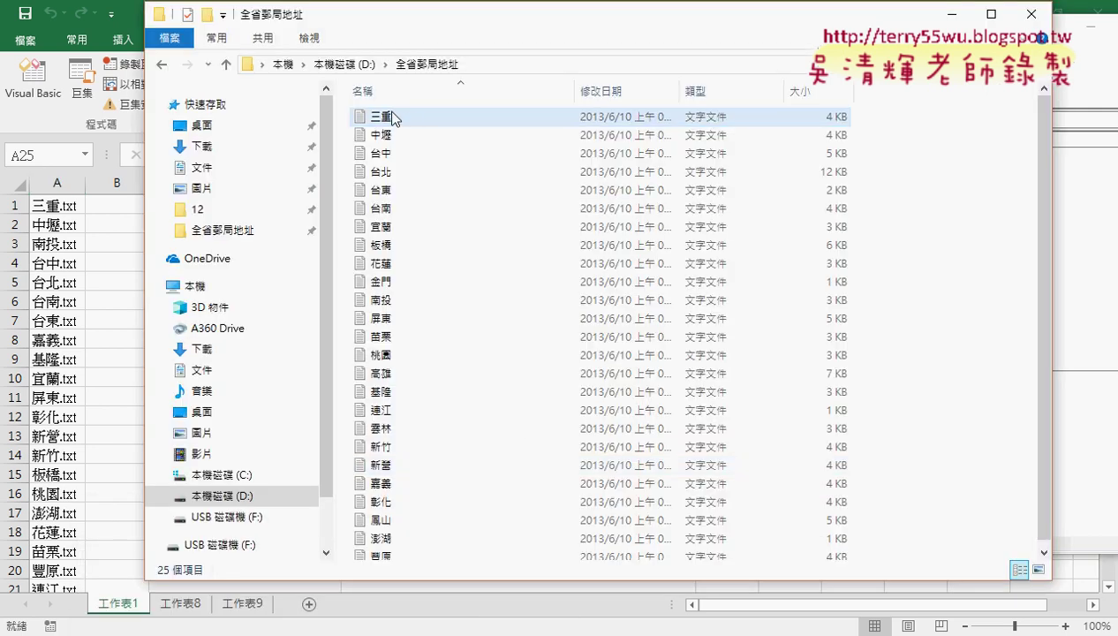
{"action": "left_click", "coordinate": [951, 14]}
{"action": "type", "text": "f"}
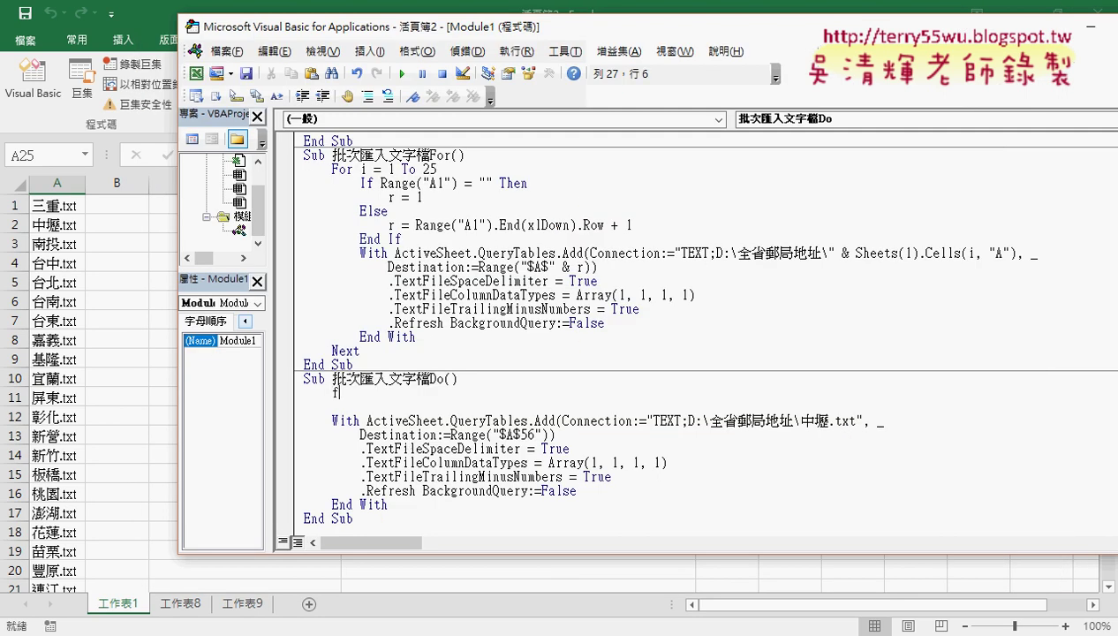
{"action": "type", "text": "na"}
{"action": "type", "text": "m"}
{"action": "type", "text": "e="}
{"action": "type", "text": "dir"}
{"action": "type", "text": "()"}
Step: Paste the folder path from the For macro inside Dir("") and append \*.txt
{"action": "key", "text": "Left"}
{"action": "type", "text": "\"\""}
{"action": "left_click_drag", "start_coordinate": [716, 252], "coordinate": [822, 253]}
{"action": "key", "text": "ctrl+c"}
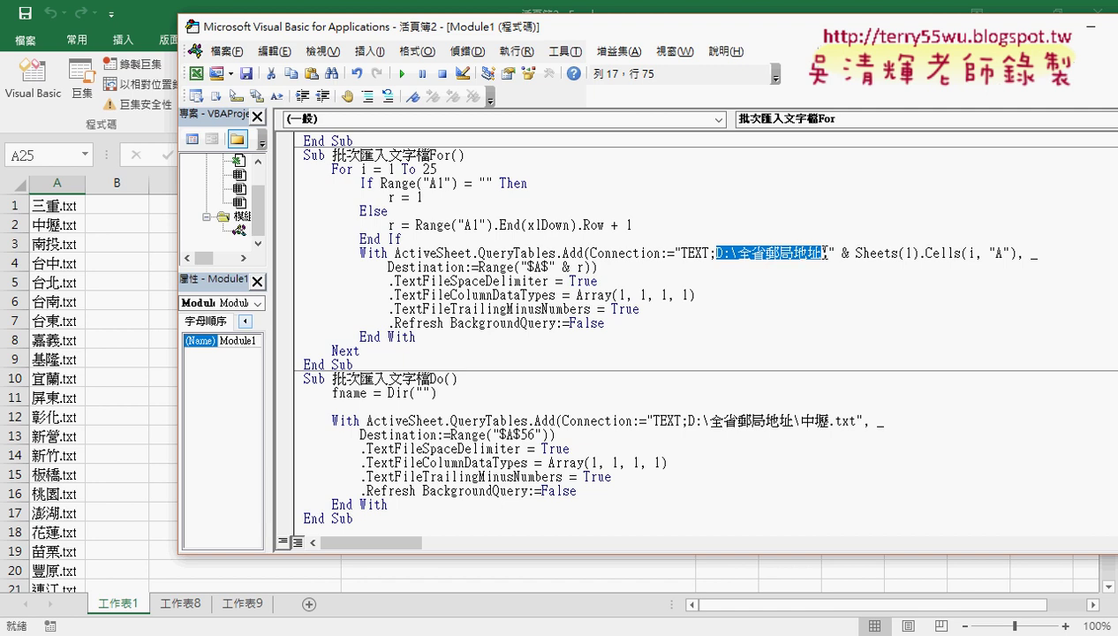
{"action": "left_click", "coordinate": [425, 393]}
{"action": "key", "text": "ctrl+v"}
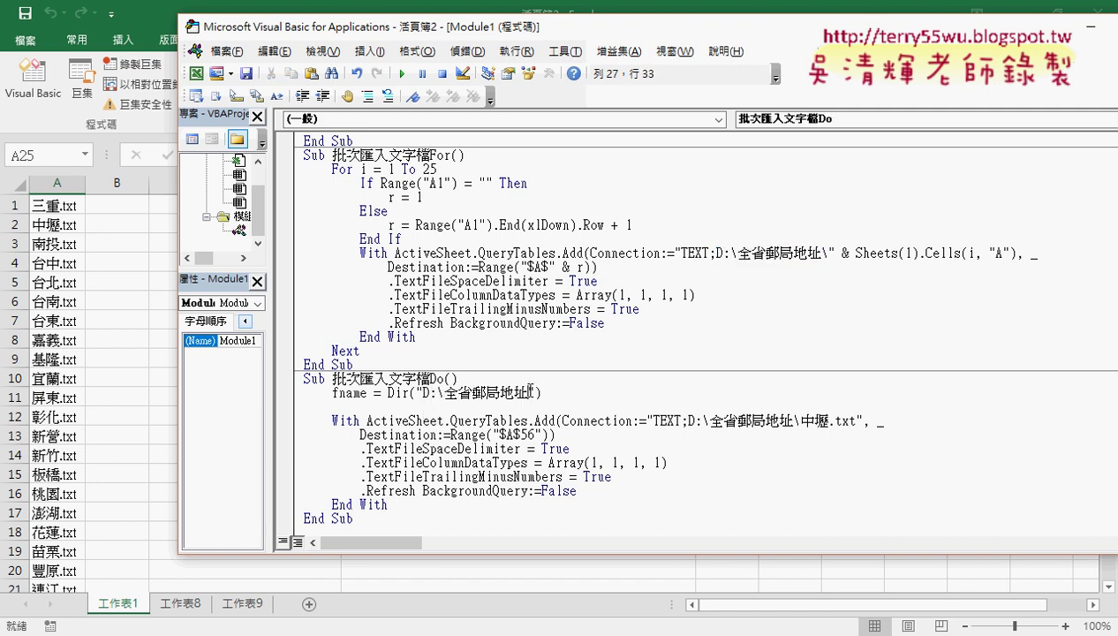
{"action": "left_click_drag", "start_coordinate": [529, 392], "coordinate": [423, 393]}
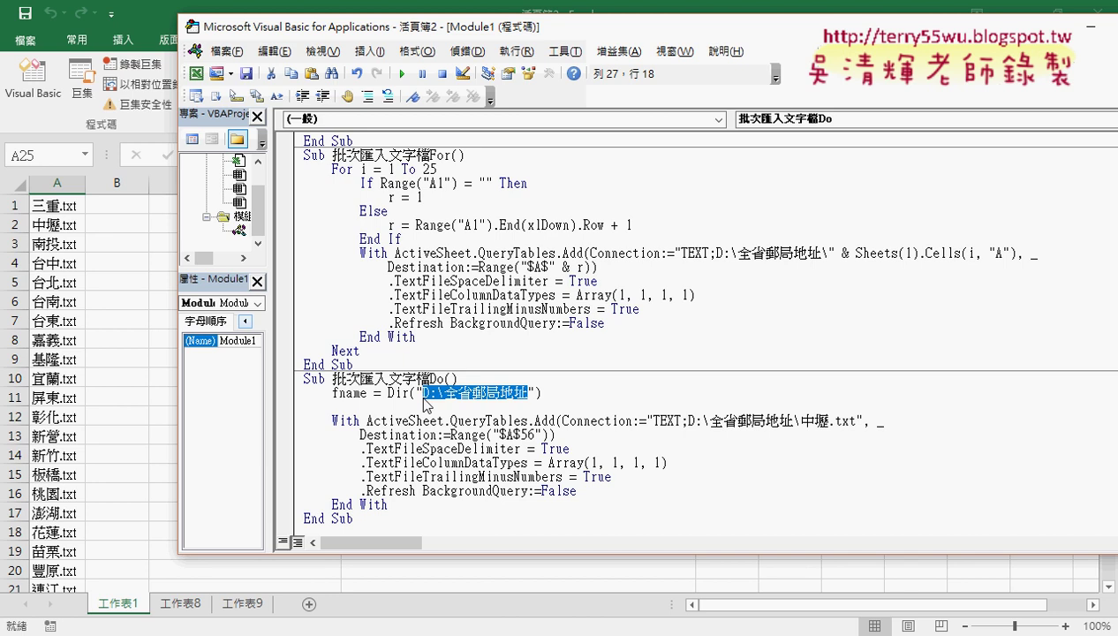
{"action": "key", "text": "Right"}
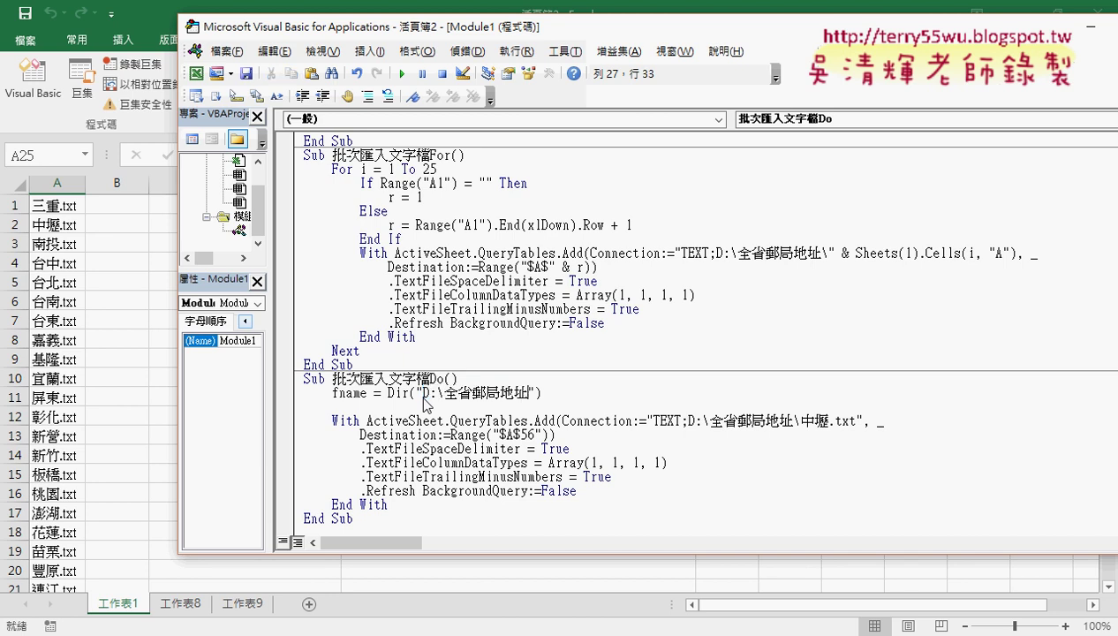
{"action": "type", "text": "\\"}
{"action": "type", "text": "*."}
{"action": "type", "text": "txt"}
Step: Review the folder name, * wildcard and txt extension in the path, keeping \*.txt
{"action": "left_click", "coordinate": [528, 391]}
{"action": "left_click_drag", "start_coordinate": [527, 392], "coordinate": [448, 391]}
{"action": "double_click", "coordinate": [537, 391]}
{"action": "left_click_drag", "start_coordinate": [571, 392], "coordinate": [542, 391]}
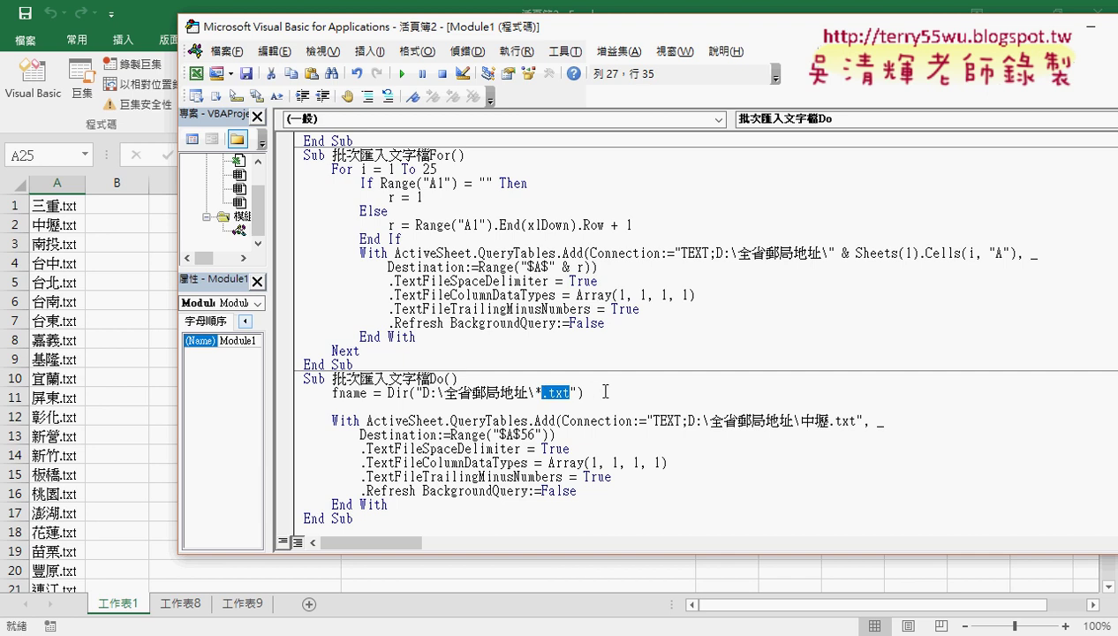
{"action": "left_click_drag", "start_coordinate": [572, 391], "coordinate": [549, 391]}
{"action": "type", "text": "*"}
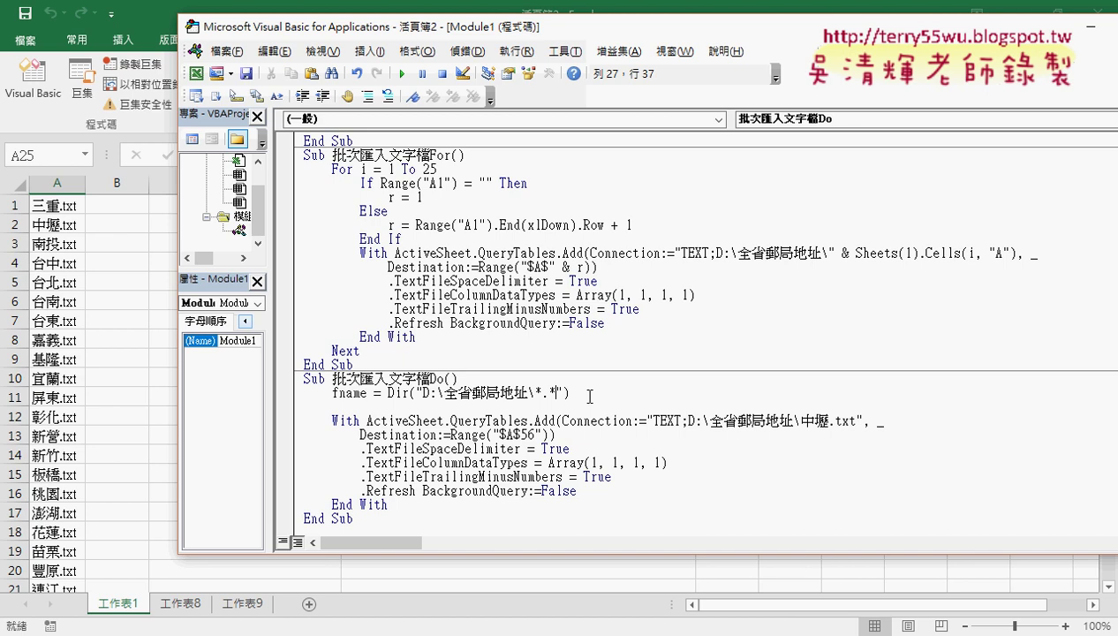
{"action": "key", "text": "BackSpace"}
{"action": "type", "text": "txt"}
{"action": "key", "text": "Down"}
Step: Compare the Dir argument against the 全省郵局地址 folder in Explorer and select fname
{"action": "left_click_drag", "start_coordinate": [584, 393], "coordinate": [409, 392]}
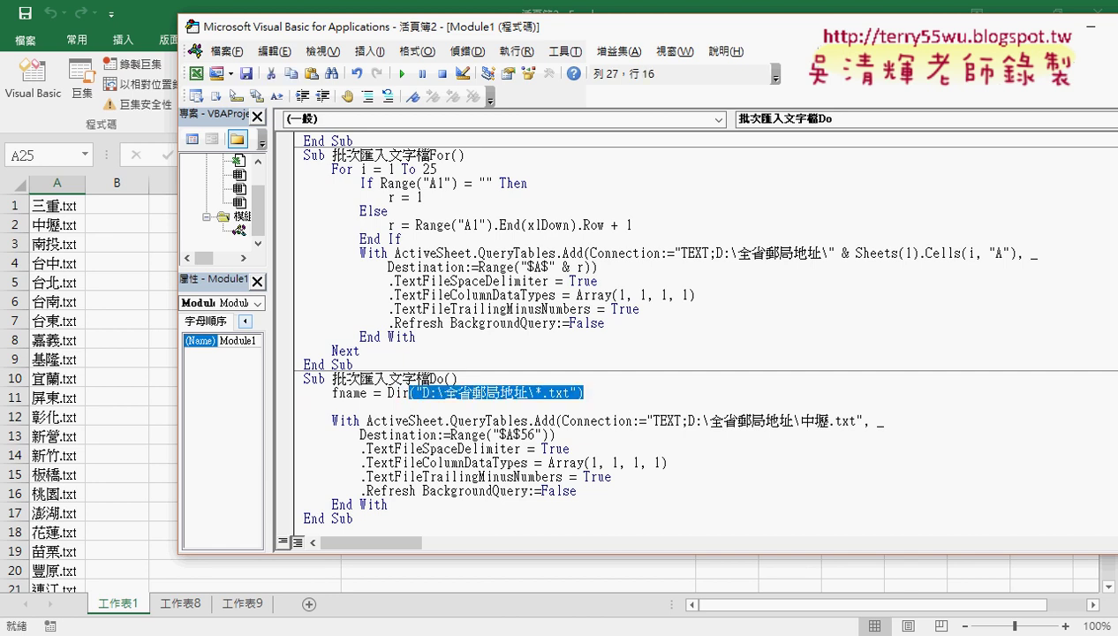
{"action": "left_click", "coordinate": [320, 633]}
{"action": "left_click", "coordinate": [472, 590]}
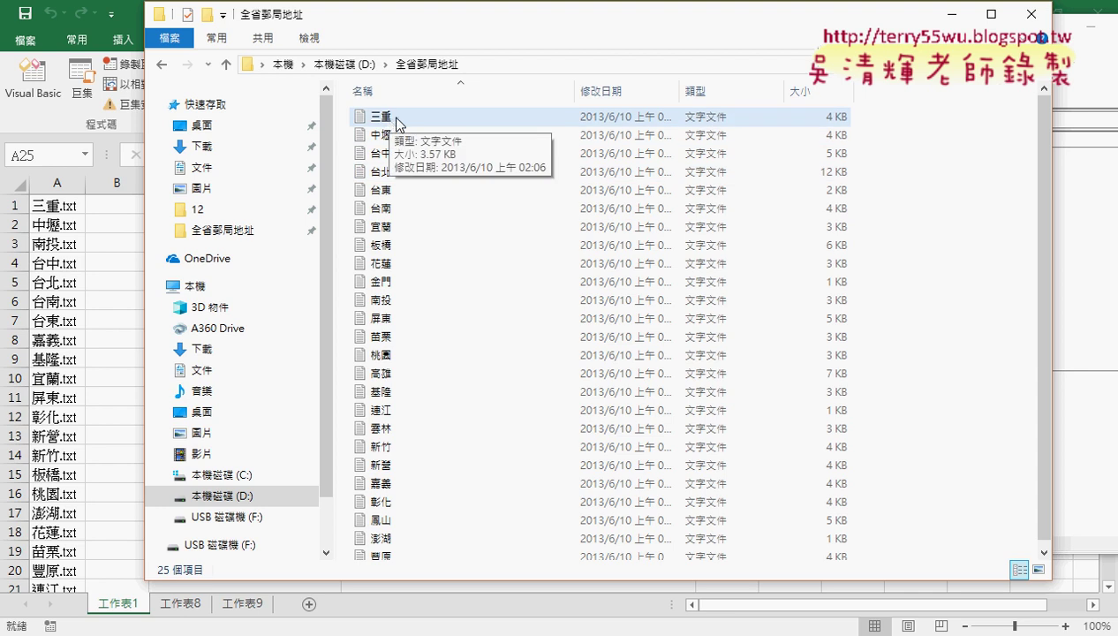
{"action": "left_click", "coordinate": [951, 14]}
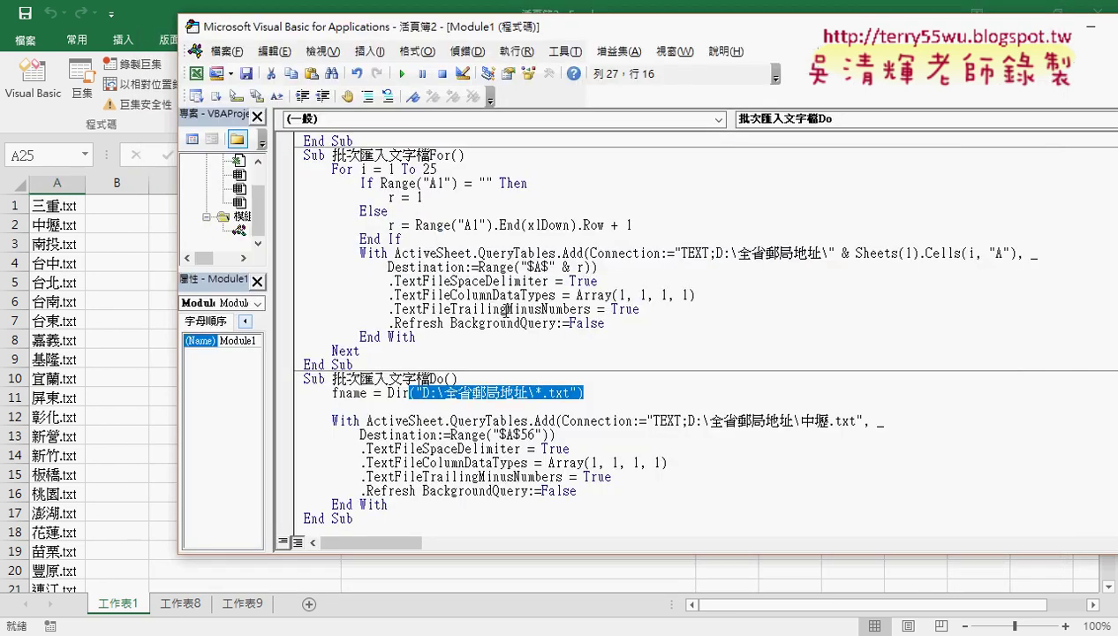
{"action": "left_click_drag", "start_coordinate": [366, 393], "coordinate": [345, 393]}
{"action": "double_click", "coordinate": [344, 393]}
Step: Add a Do While fname<>"" line and a matching Loop line below fname
{"action": "left_click", "coordinate": [304, 406]}
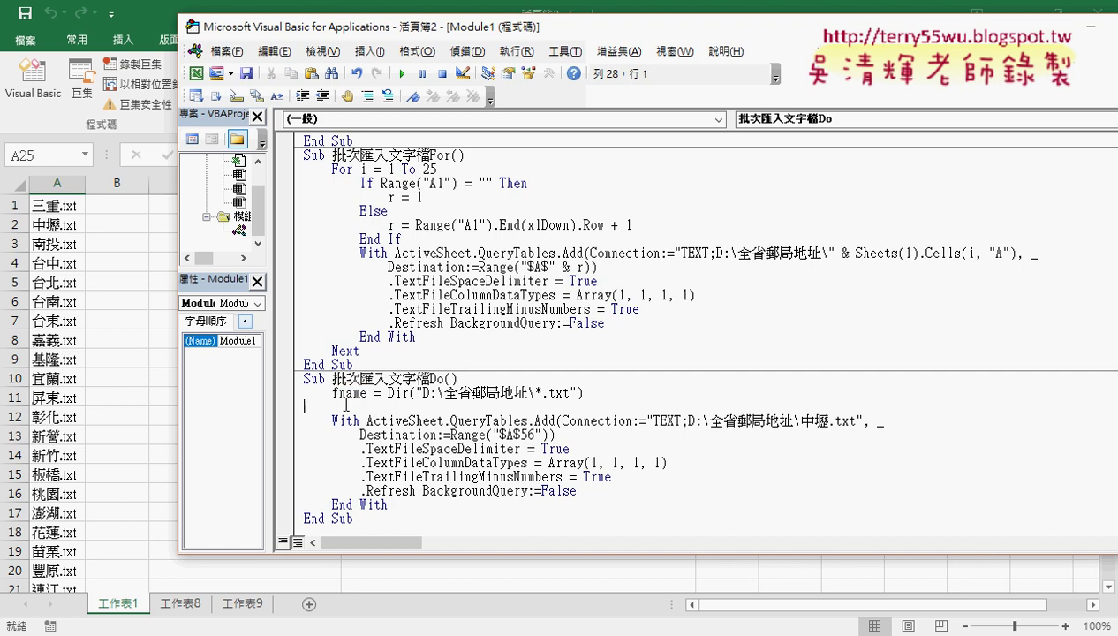
{"action": "key", "text": "Return"}
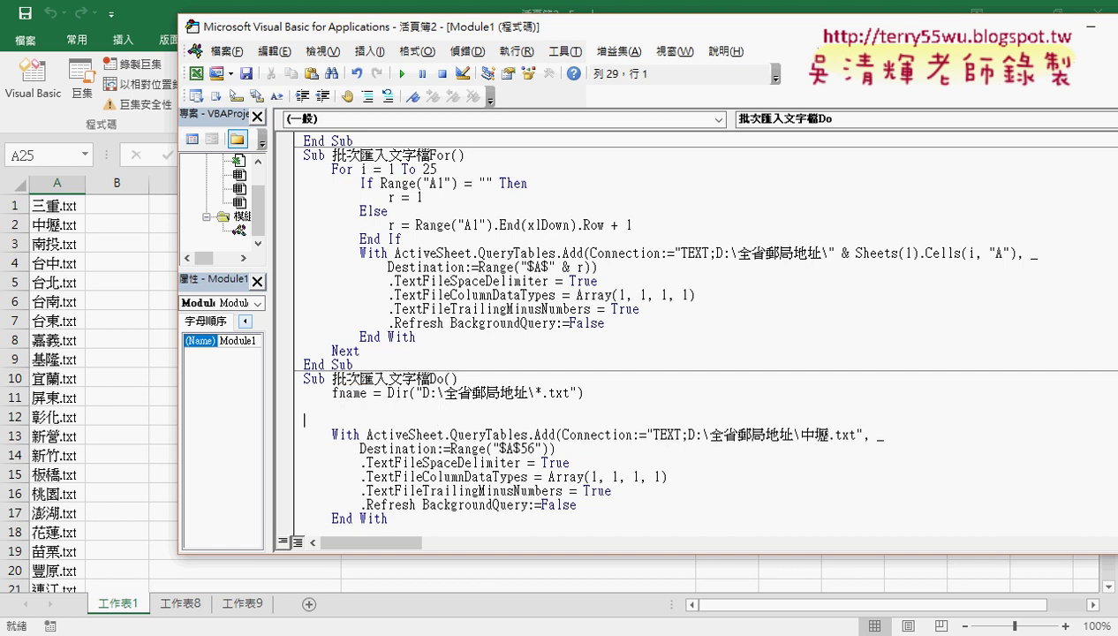
{"action": "left_click", "coordinate": [304, 406]}
{"action": "type", "text": "do "}
{"action": "type", "text": "while "}
{"action": "type", "text": "f"}
{"action": "type", "text": "n"}
{"action": "type", "text": "ame"}
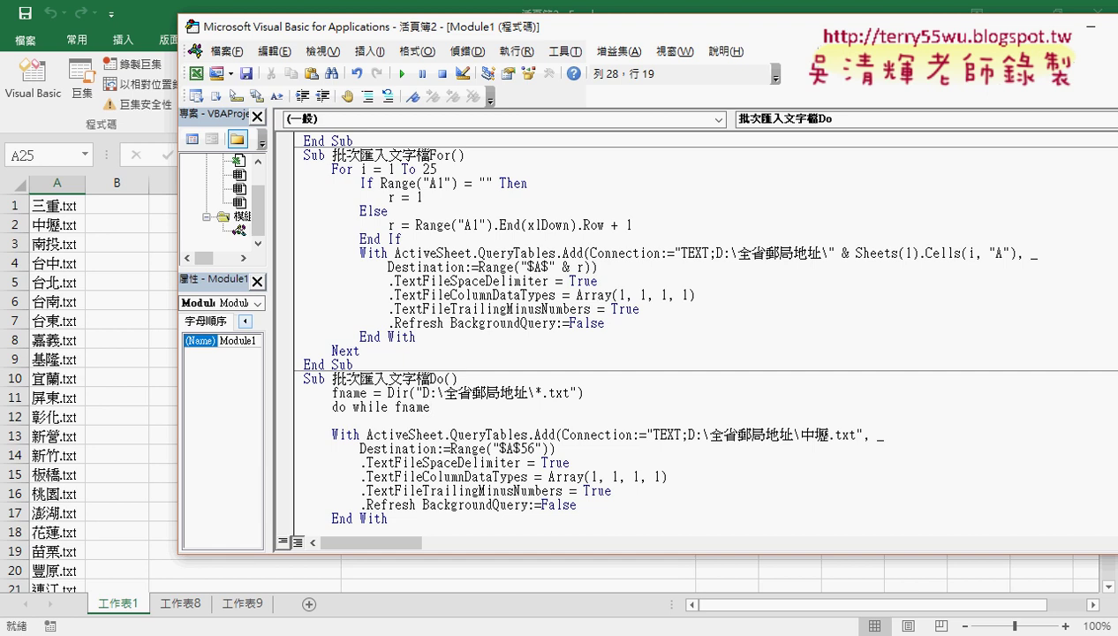
{"action": "type", "text": "<>\"\""}
{"action": "key", "text": "Return"}
{"action": "key", "text": "Return"}
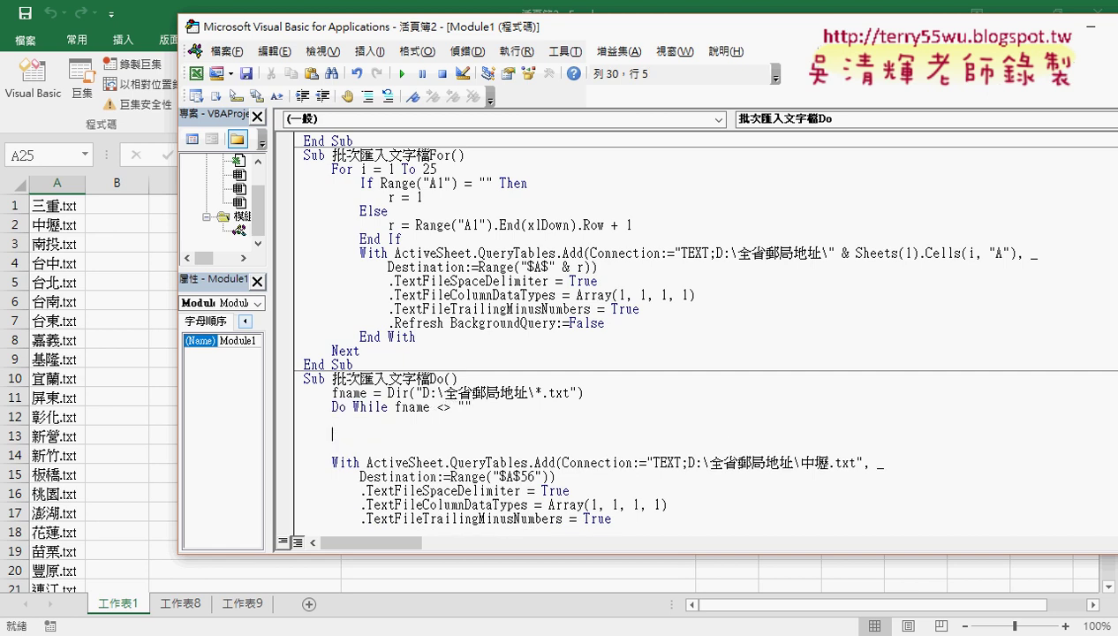
{"action": "type", "text": "loo"}
{"action": "type", "text": "p"}
{"action": "key", "text": "Up"}
Step: Select the whole With…End With query-table import block
{"action": "left_click_drag", "start_coordinate": [333, 407], "coordinate": [387, 407]}
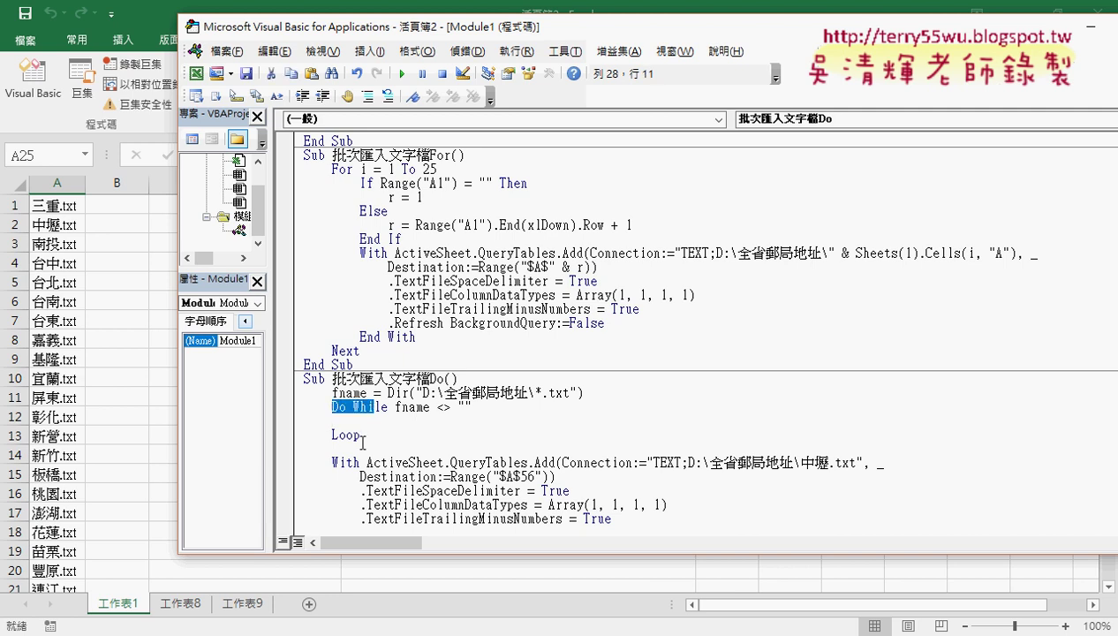
{"action": "left_click", "coordinate": [362, 438]}
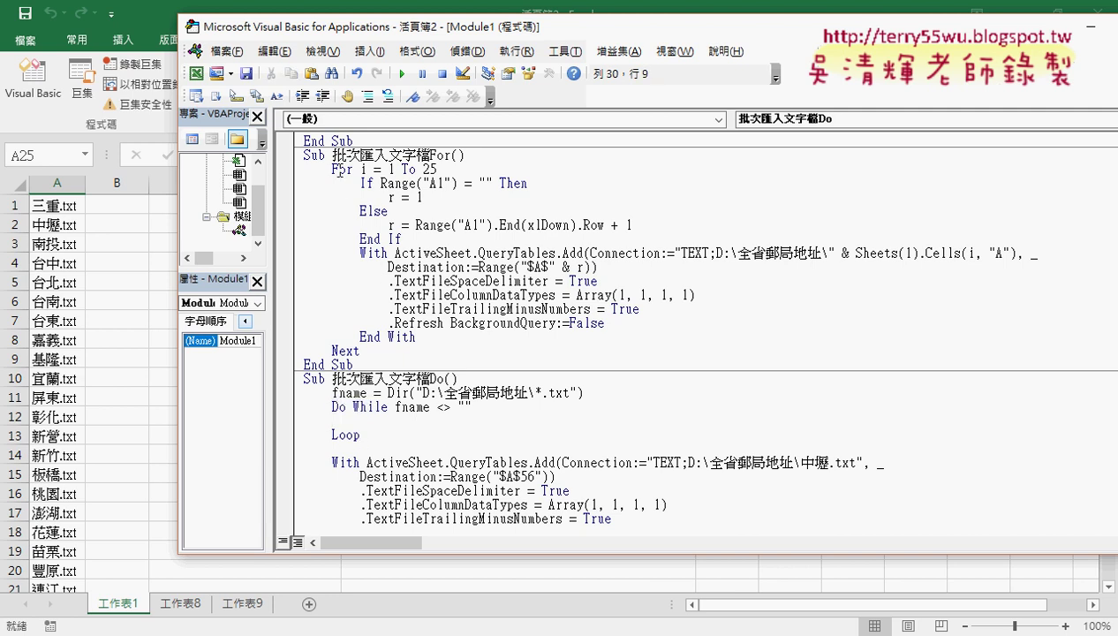
{"action": "left_click", "coordinate": [353, 350]}
{"action": "scroll", "coordinate": [353, 354], "scroll_direction": "down", "scroll_amount": 2}
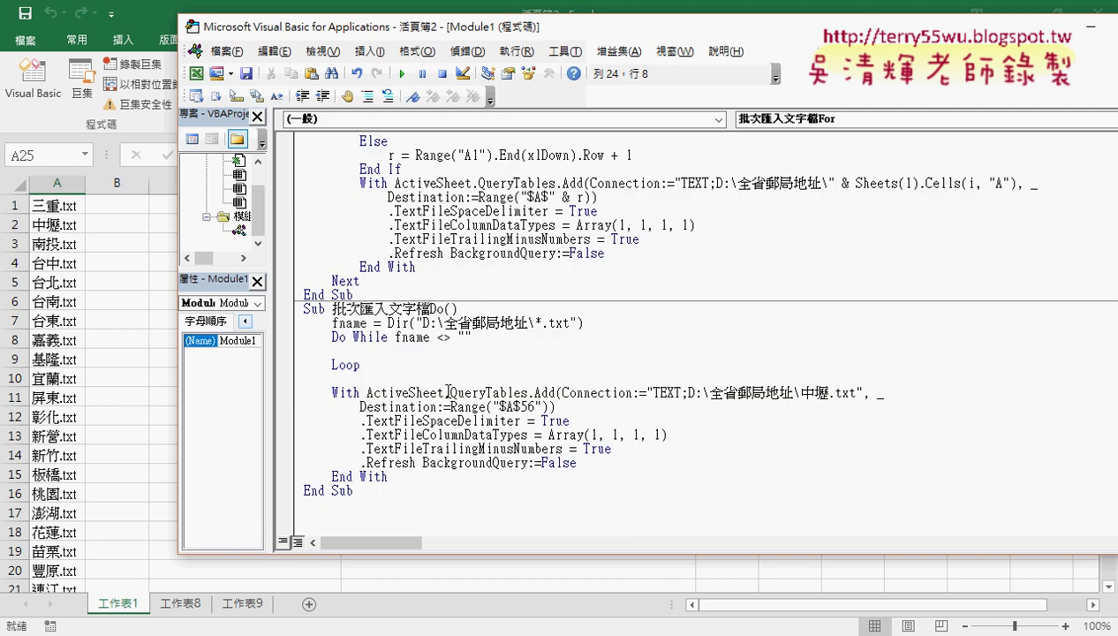
{"action": "mouse_move", "coordinate": [387, 477]}
{"action": "left_mouse_down"}
{"action": "mouse_move", "coordinate": [291, 391]}
{"action": "mouse_move", "coordinate": [301, 355]}
{"action": "left_mouse_up"}
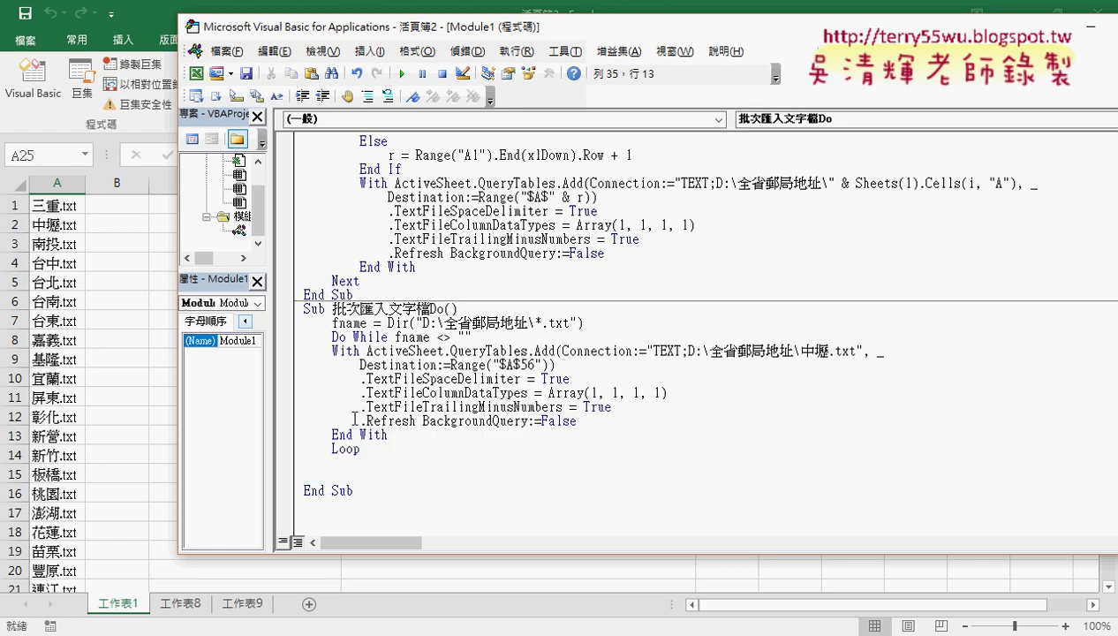
Step: Move the import block above Loop, indent it, and replace 中壢.txt with & fname
{"action": "left_click_drag", "start_coordinate": [387, 435], "coordinate": [290, 357]}
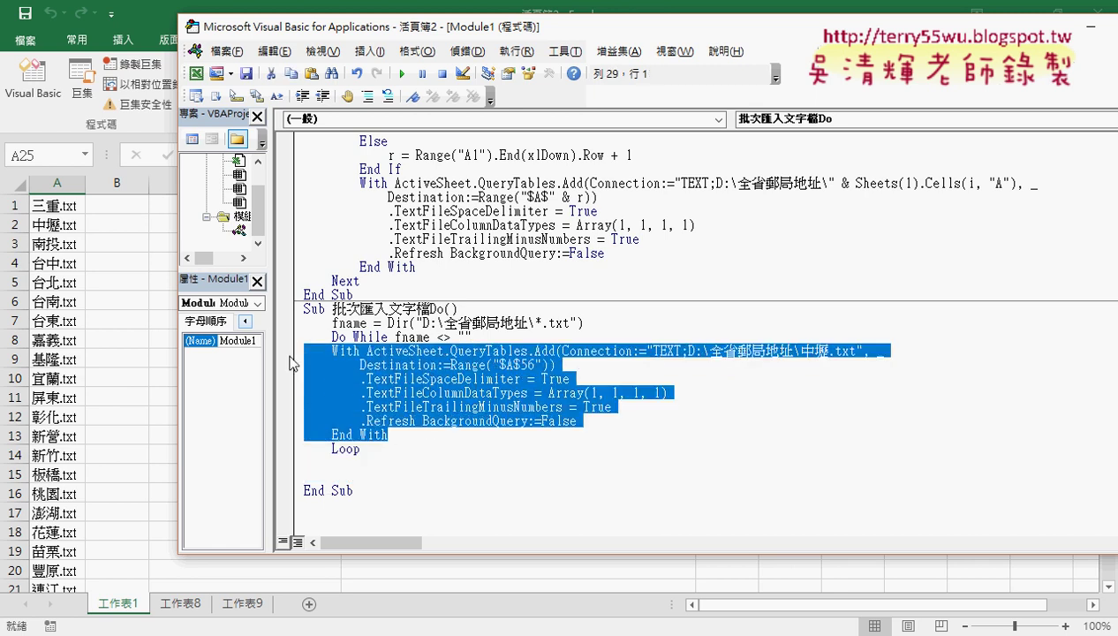
{"action": "key", "text": "Tab"}
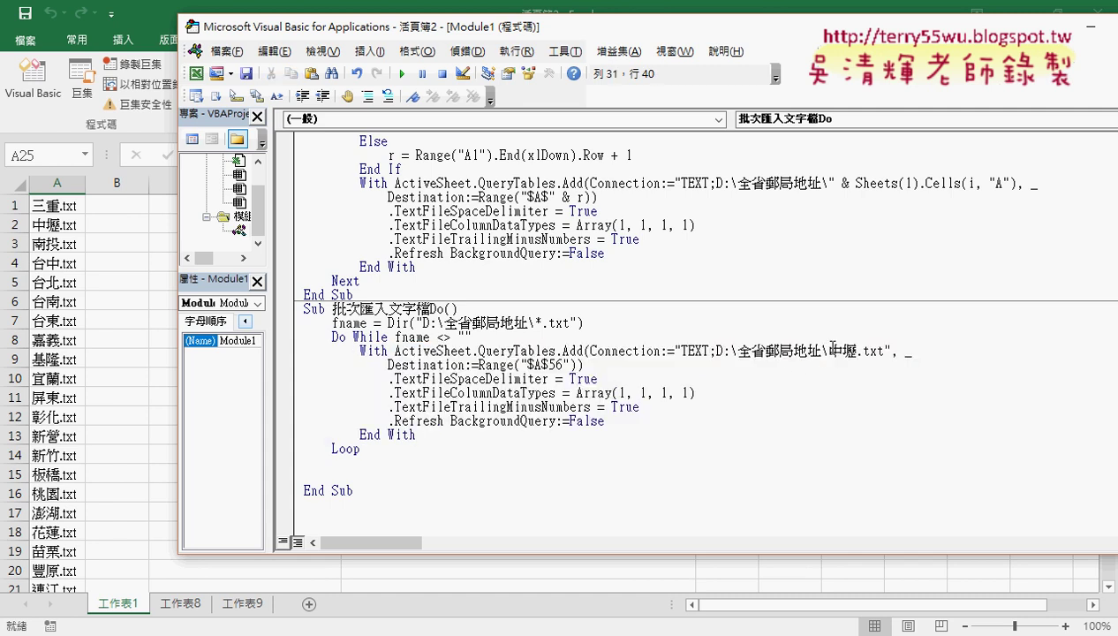
{"action": "left_click_drag", "start_coordinate": [828, 350], "coordinate": [884, 350]}
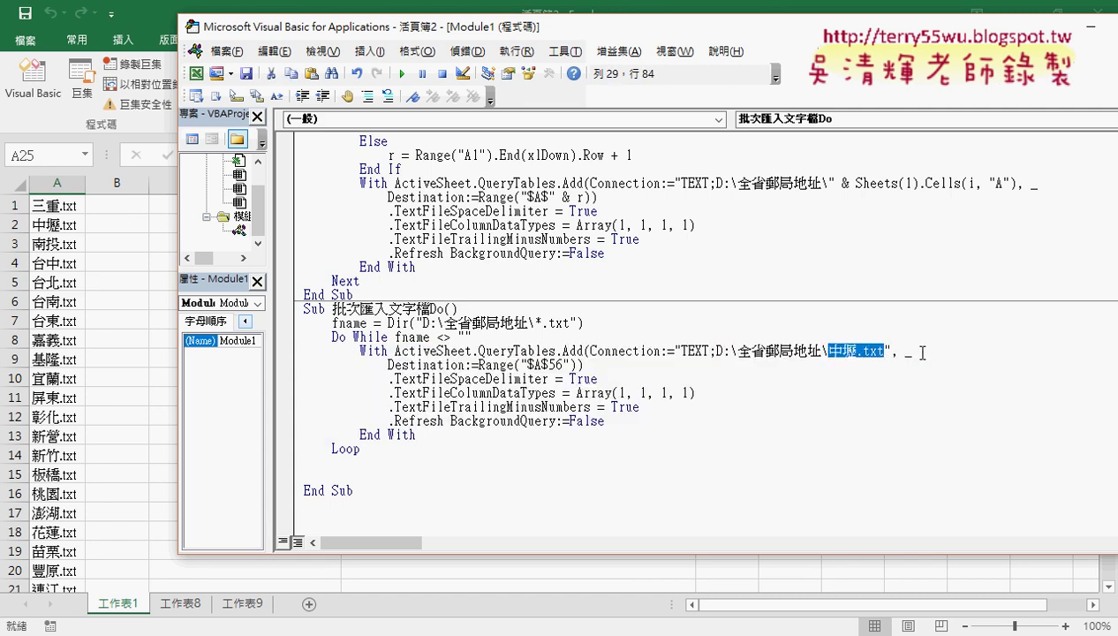
{"action": "key", "text": "Delete"}
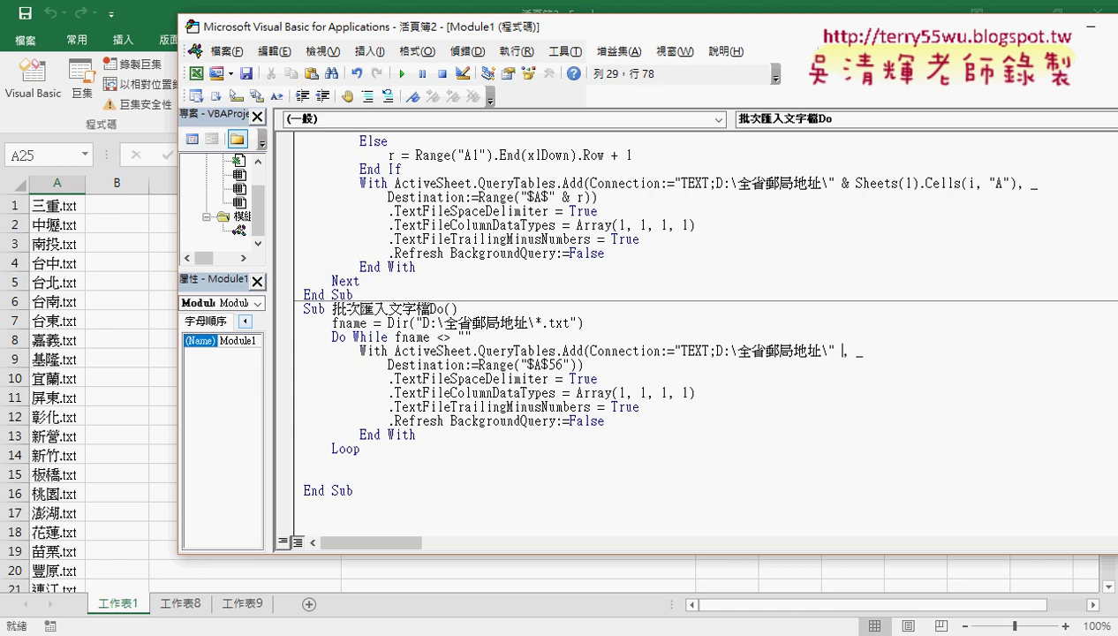
{"action": "type", "text": "& "}
{"action": "type", "text": "fn"}
{"action": "type", "text": "ame"}
{"action": "left_click", "coordinate": [913, 418]}
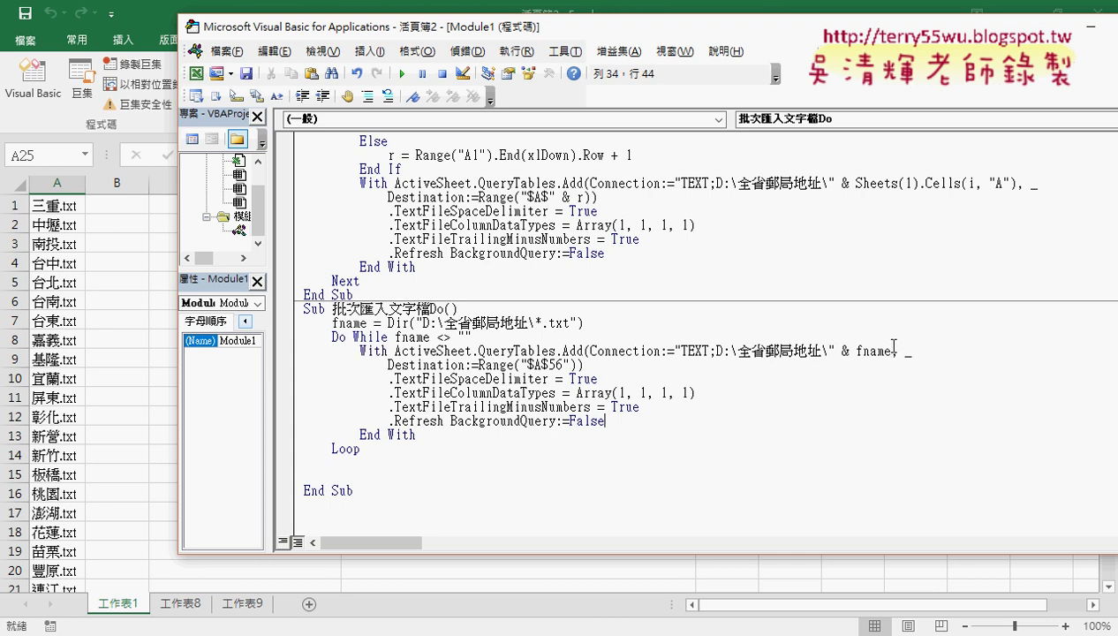
{"action": "left_click_drag", "start_coordinate": [891, 351], "coordinate": [836, 351]}
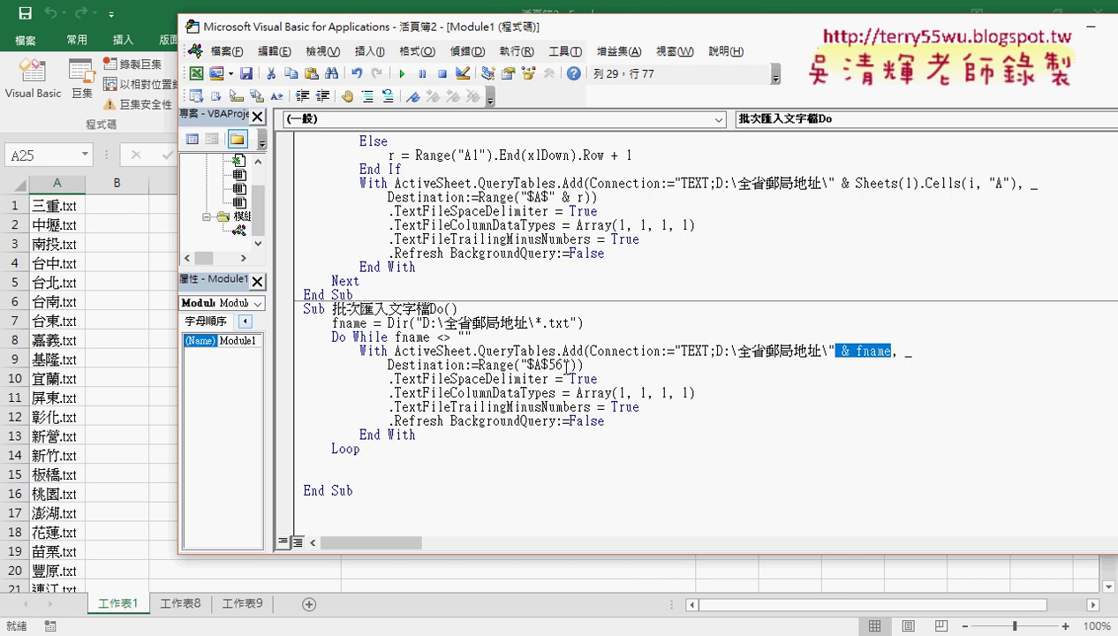
Step: Replace row 56 with " & r in the destination range and open a line under Do While
{"action": "double_click", "coordinate": [557, 364]}
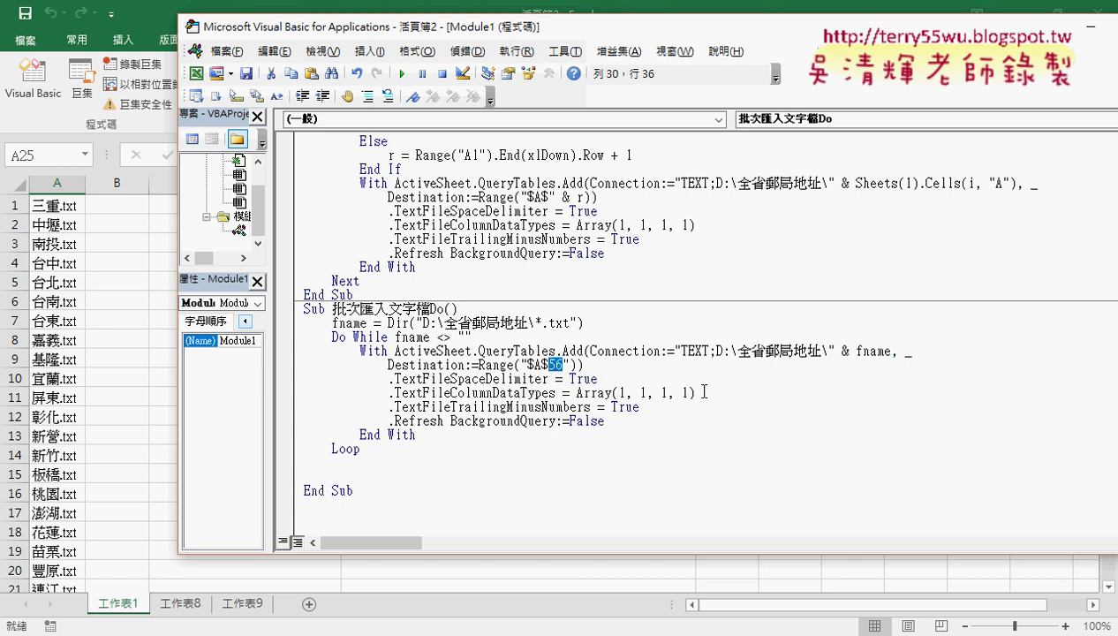
{"action": "type", "text": "\" "}
{"action": "type", "text": "& "}
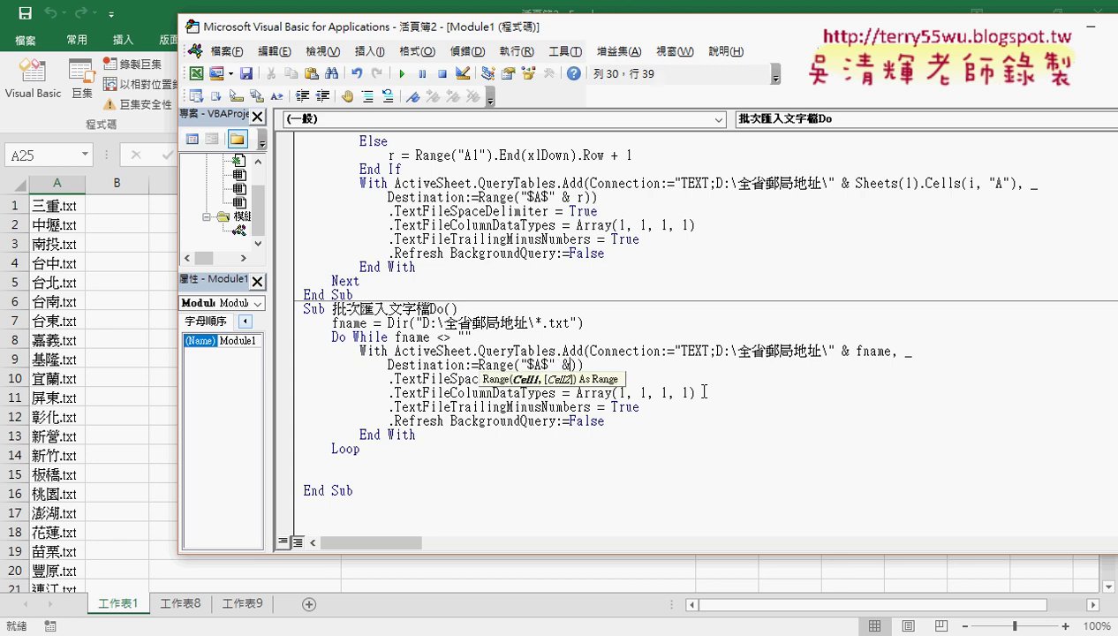
{"action": "type", "text": "r"}
{"action": "left_click", "coordinate": [521, 335]}
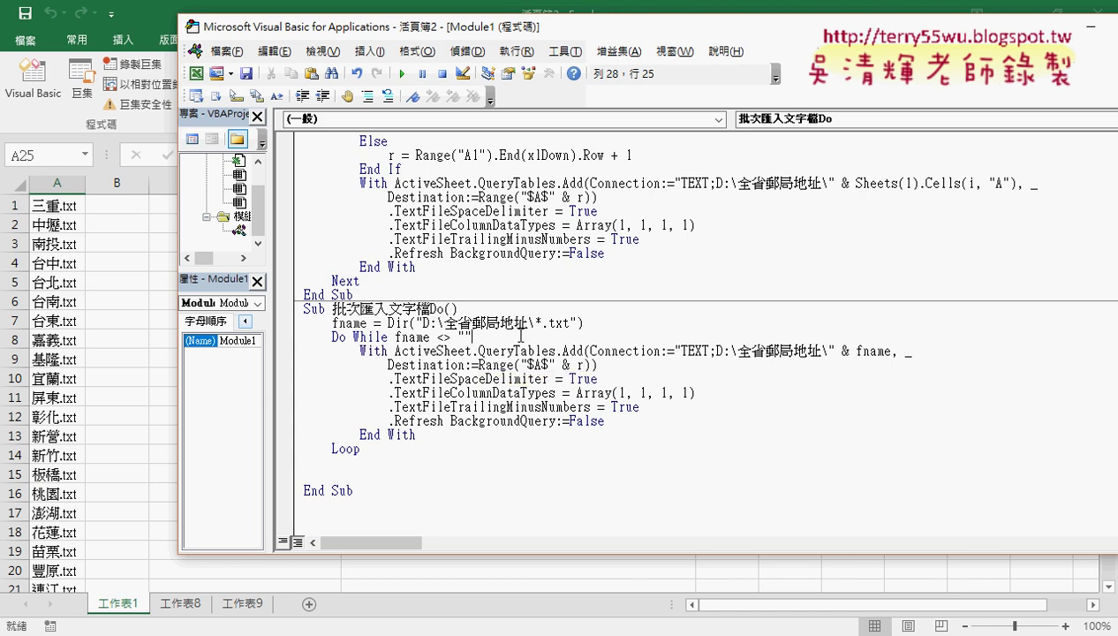
{"action": "key", "text": "Return"}
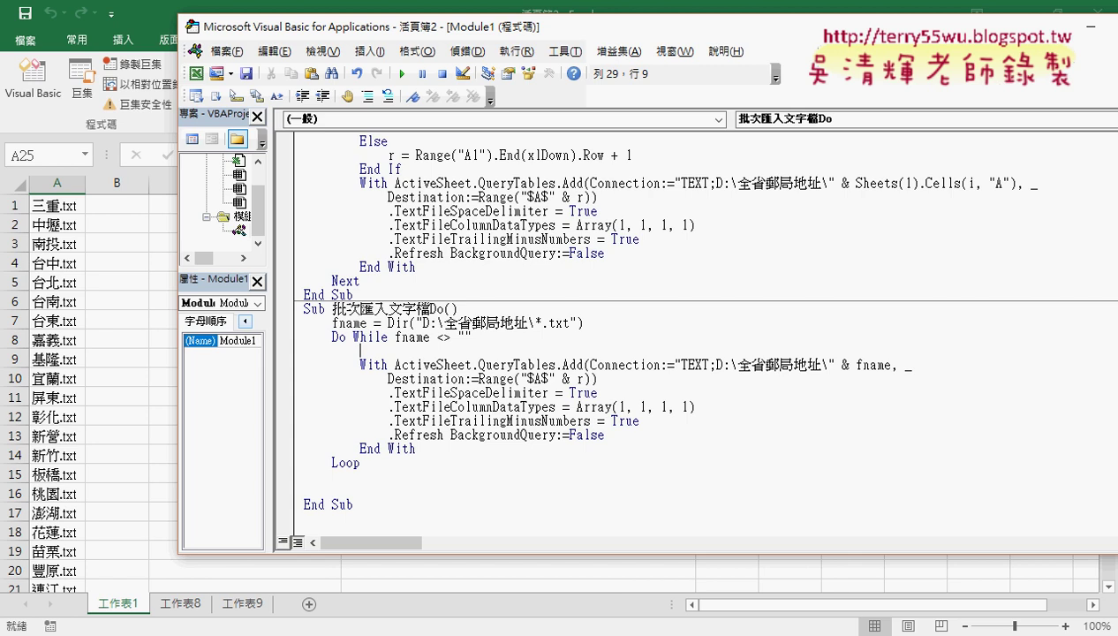
Step: Copy the If…End If row-finding block from the For sub and paste it under Do While
{"action": "scroll", "coordinate": [446, 275], "scroll_direction": "up", "scroll_amount": 2}
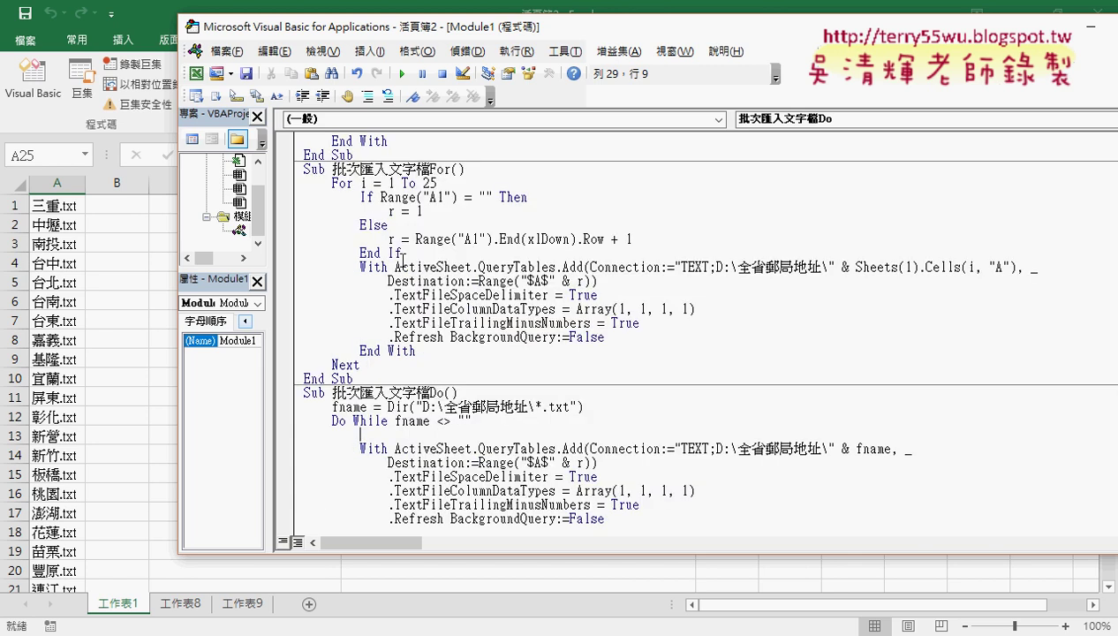
{"action": "mouse_move", "coordinate": [402, 253]}
{"action": "left_mouse_down"}
{"action": "mouse_move", "coordinate": [352, 242]}
{"action": "mouse_move", "coordinate": [282, 196]}
{"action": "left_mouse_up"}
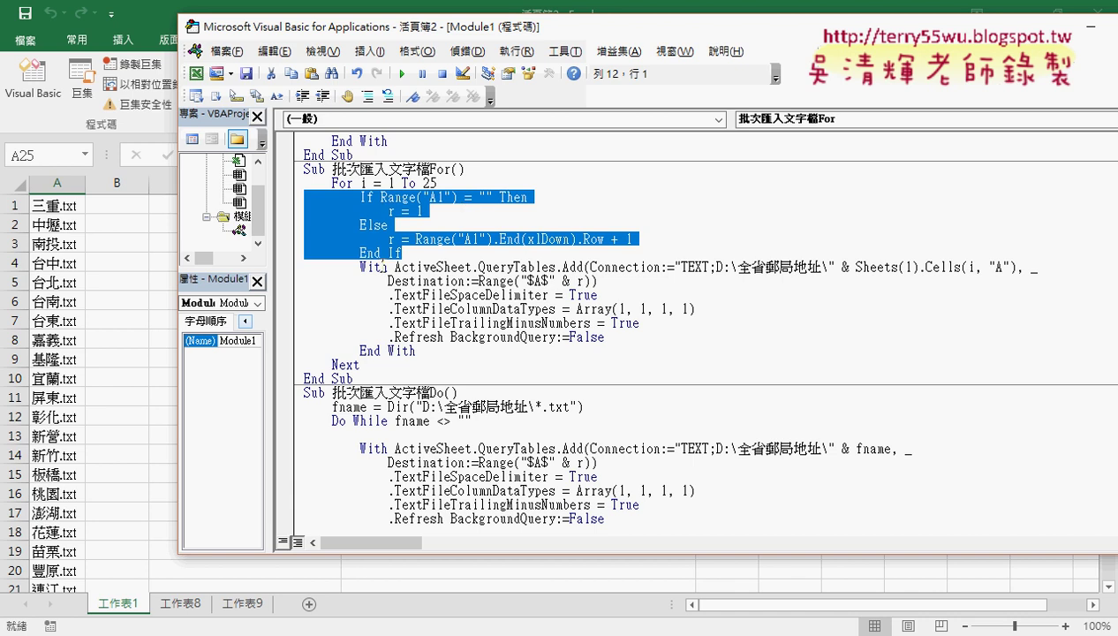
{"action": "right_click", "coordinate": [379, 224]}
{"action": "left_click", "coordinate": [425, 254]}
{"action": "scroll", "coordinate": [395, 421], "scroll_direction": "down", "scroll_amount": 1}
{"action": "left_click_drag", "start_coordinate": [333, 392], "coordinate": [255, 391]}
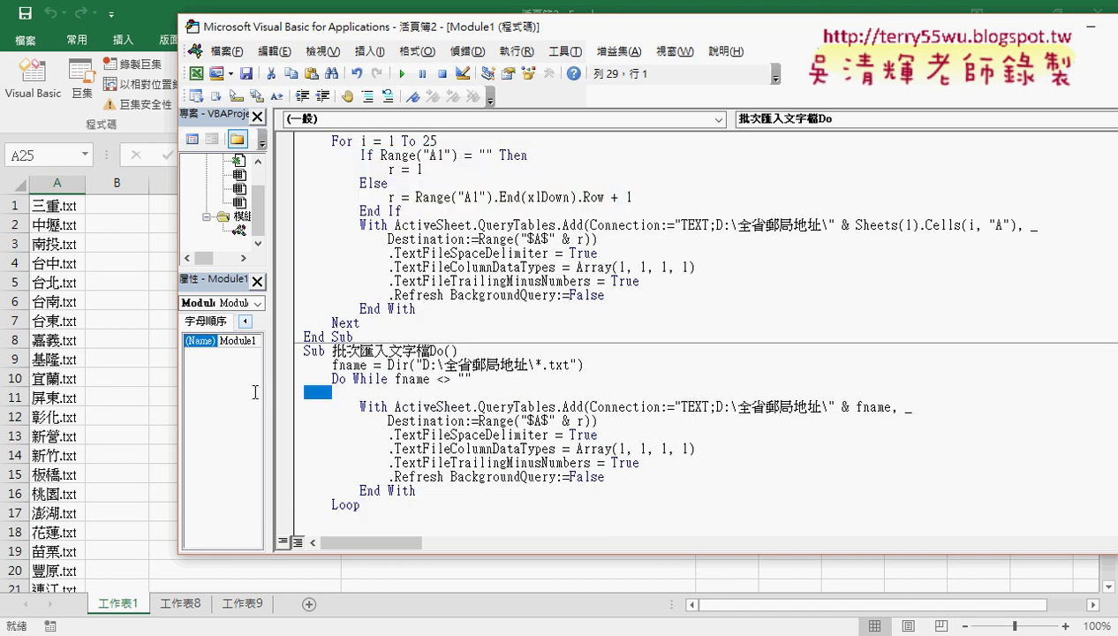
{"action": "key", "text": "ctrl+v"}
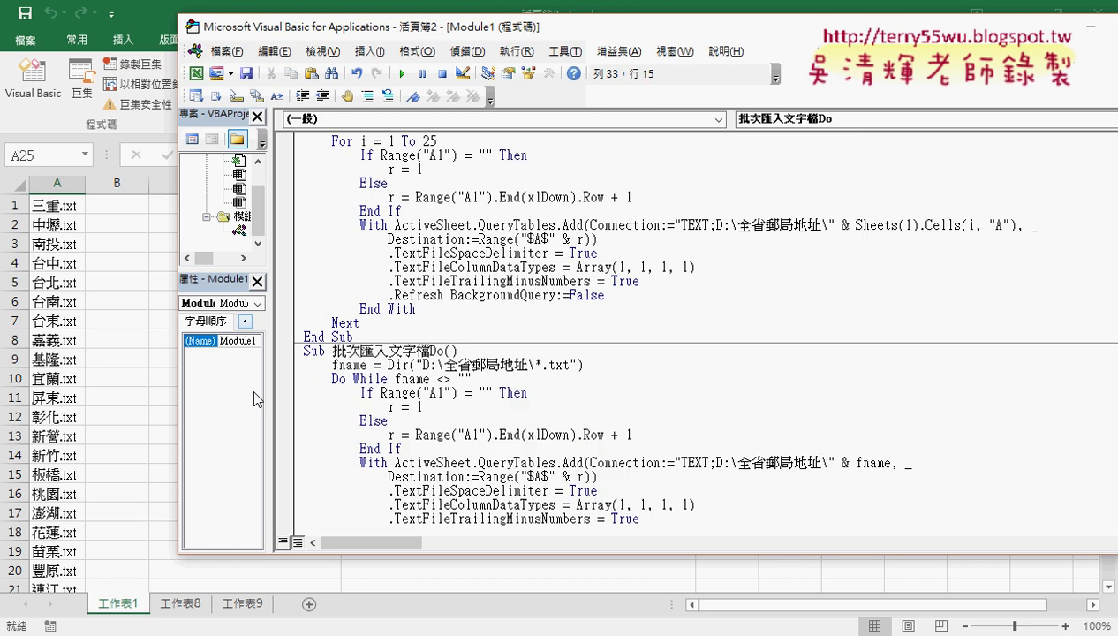
Step: In Excel, add the blank worksheet 工作表10 and select cell A1
{"action": "left_click_drag", "start_coordinate": [416, 448], "coordinate": [291, 392]}
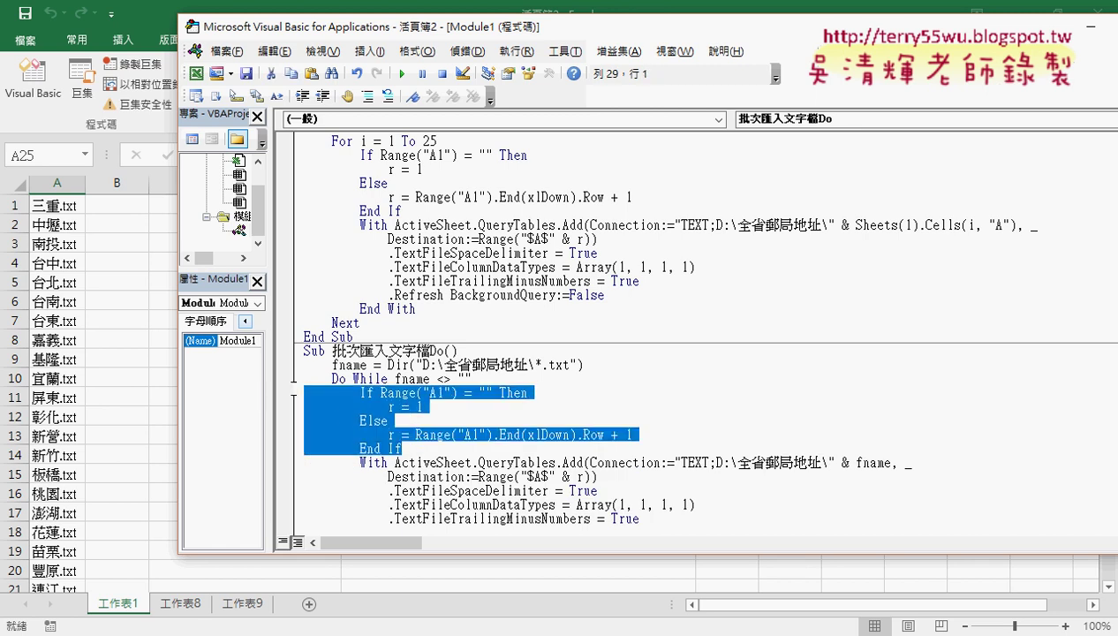
{"action": "left_click", "coordinate": [268, 605]}
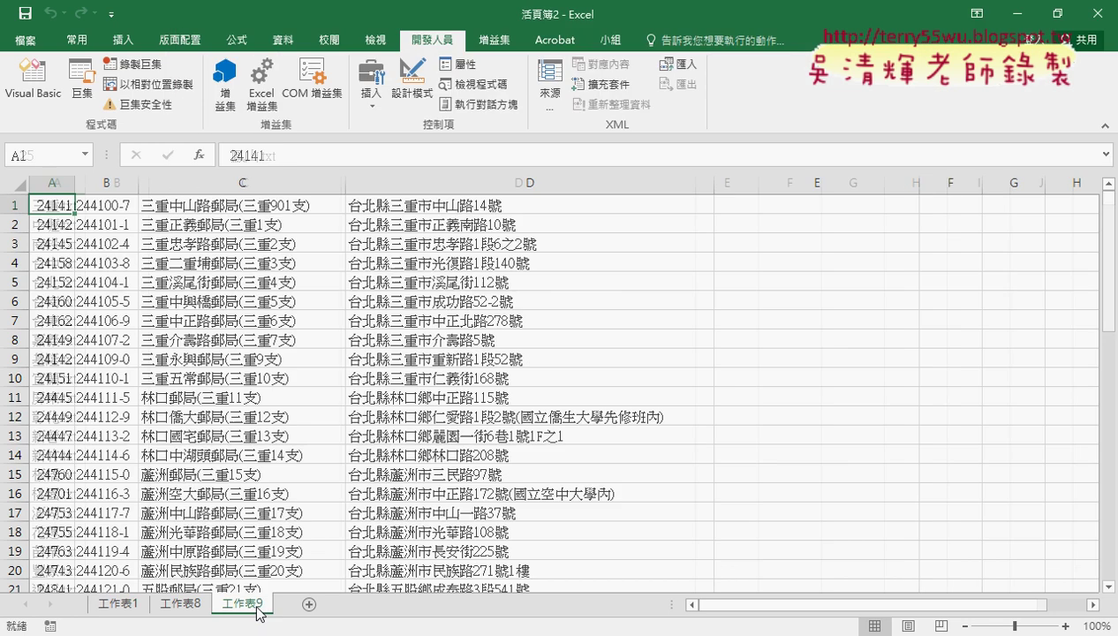
{"action": "left_click", "coordinate": [310, 604]}
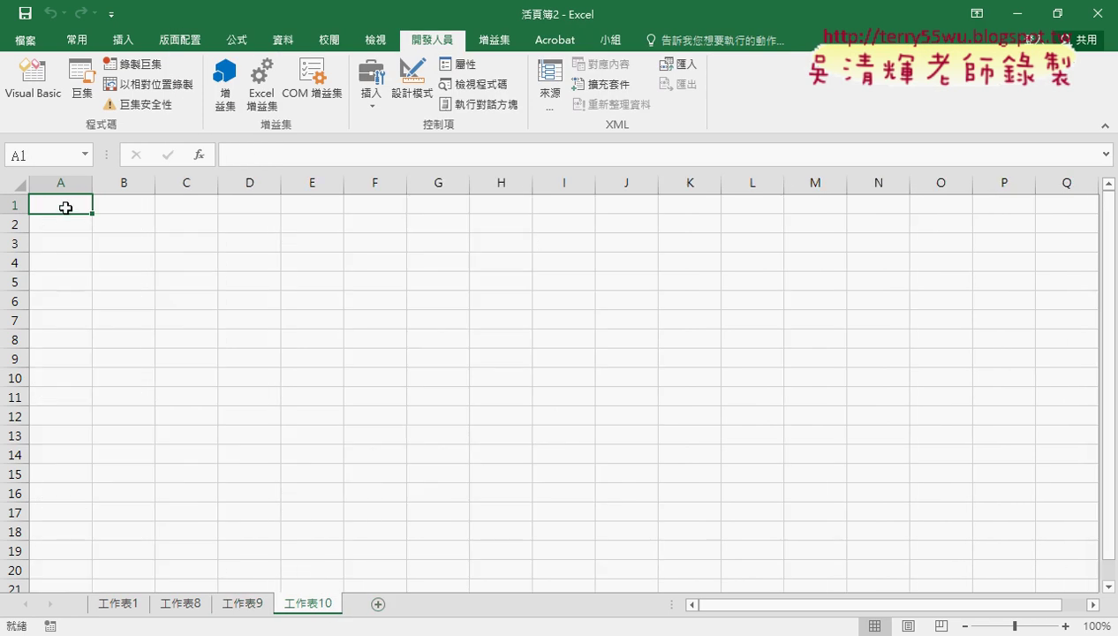
{"action": "left_click", "coordinate": [16, 204]}
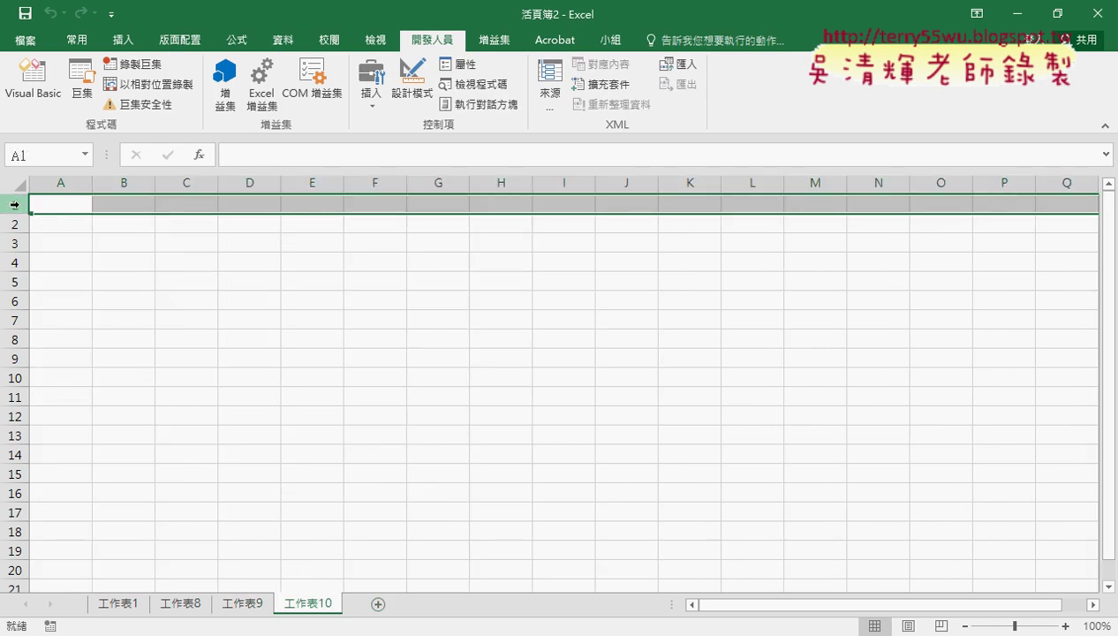
{"action": "left_click", "coordinate": [63, 204]}
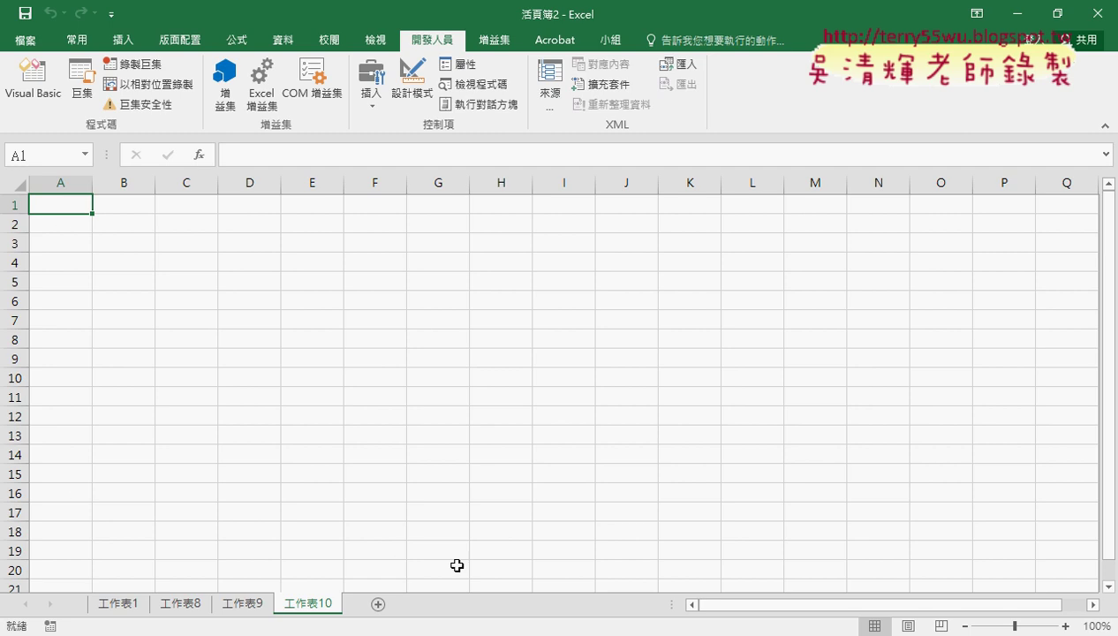
Step: Back in the editor, review the opening fname = Dir("D:\全省郵局地址\*.txt") line
{"action": "mouse_move", "coordinate": [552, 620]}
{"action": "left_click", "coordinate": [420, 576]}
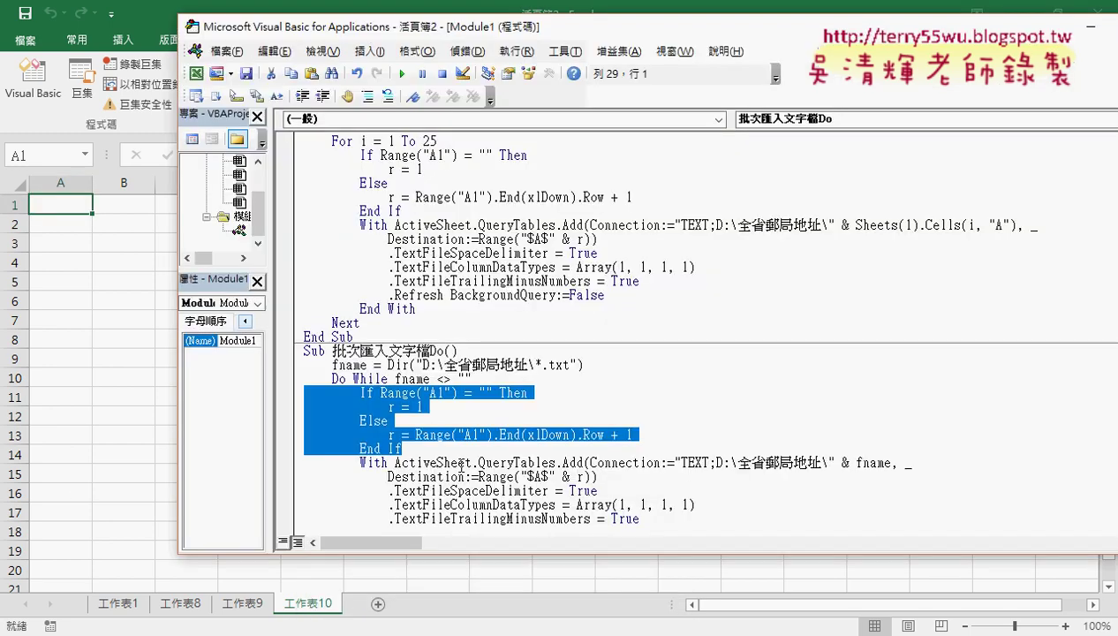
{"action": "scroll", "coordinate": [433, 358], "scroll_direction": "down", "scroll_amount": 2}
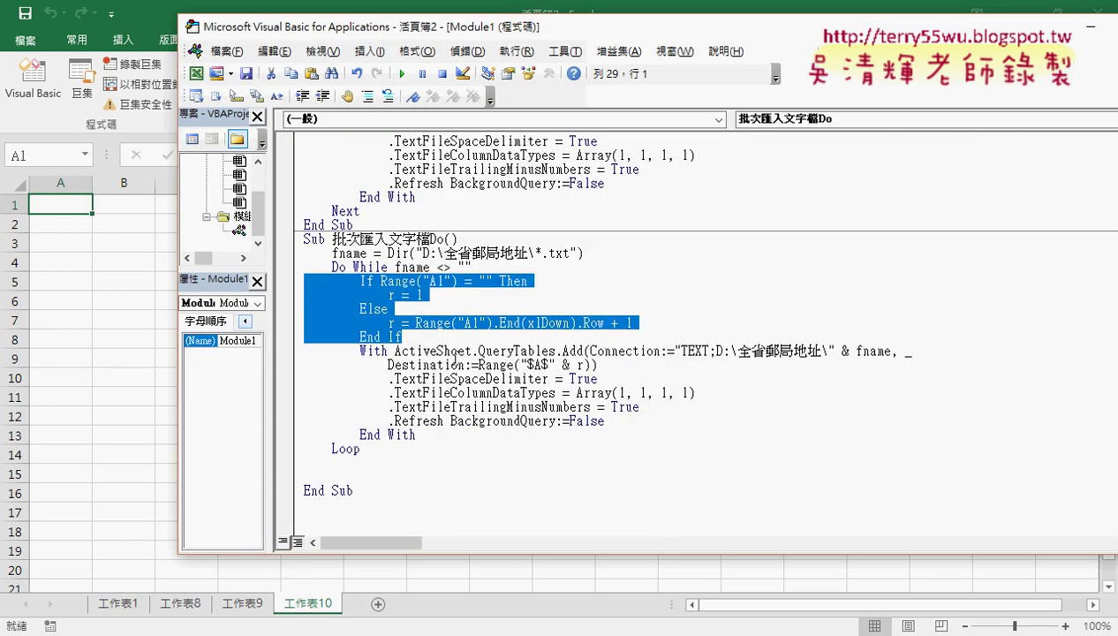
{"action": "scroll", "coordinate": [446, 354], "scroll_direction": "down", "scroll_amount": 1}
{"action": "left_click", "coordinate": [332, 254]}
{"action": "double_click", "coordinate": [332, 254]}
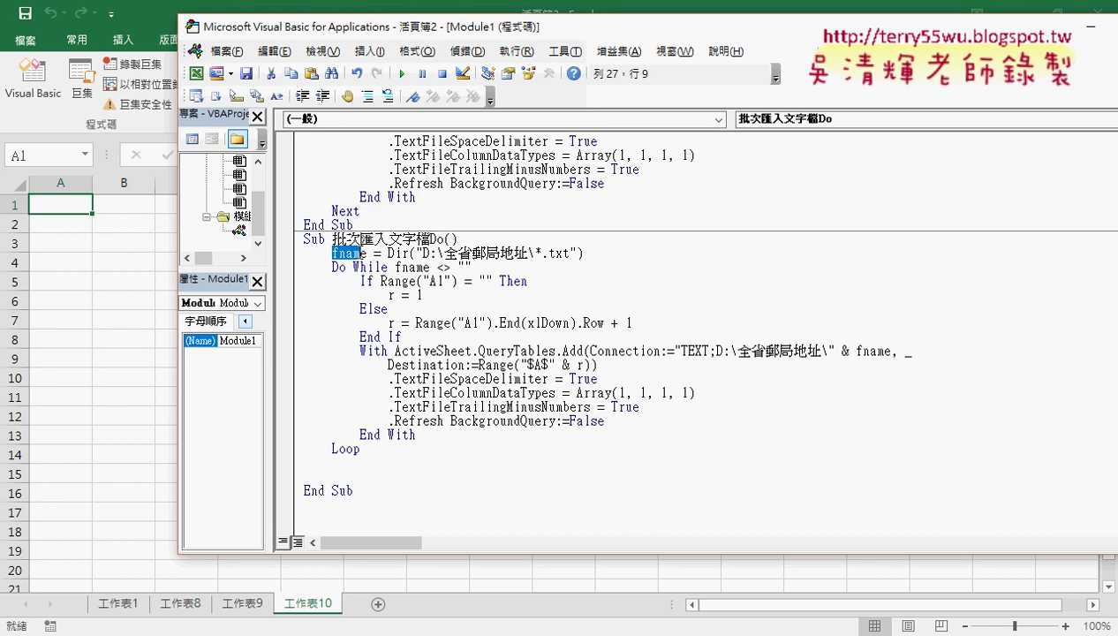
{"action": "left_click_drag", "start_coordinate": [388, 254], "coordinate": [587, 254]}
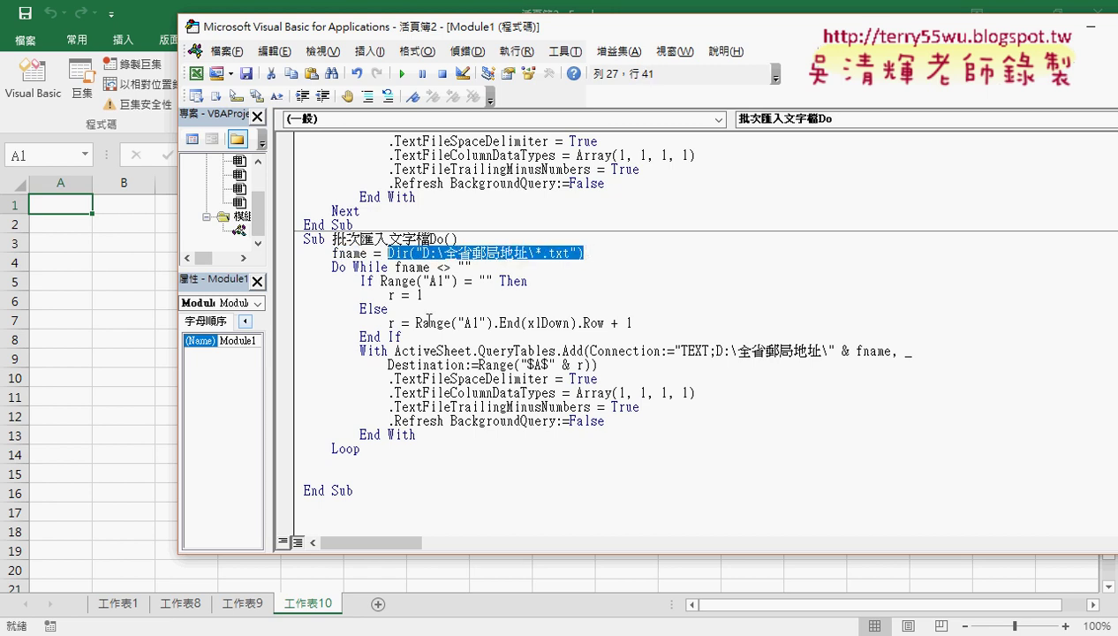
Step: Insert fname = Dir() after End With, just before Loop
{"action": "left_click_drag", "start_coordinate": [361, 449], "coordinate": [332, 449]}
{"action": "left_click", "coordinate": [436, 434]}
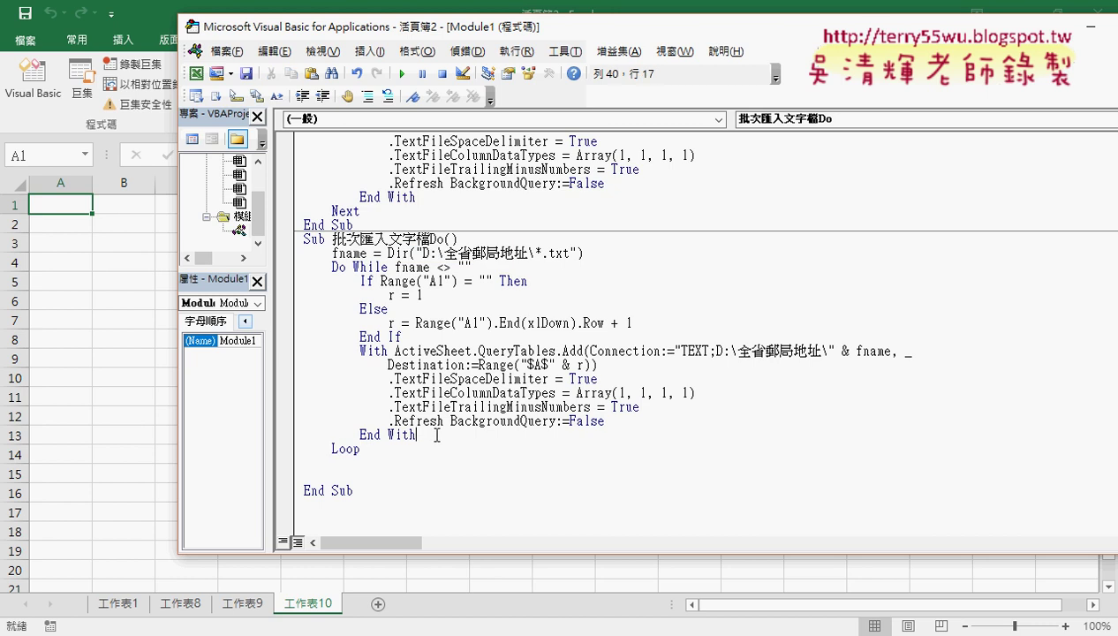
{"action": "key", "text": "Return"}
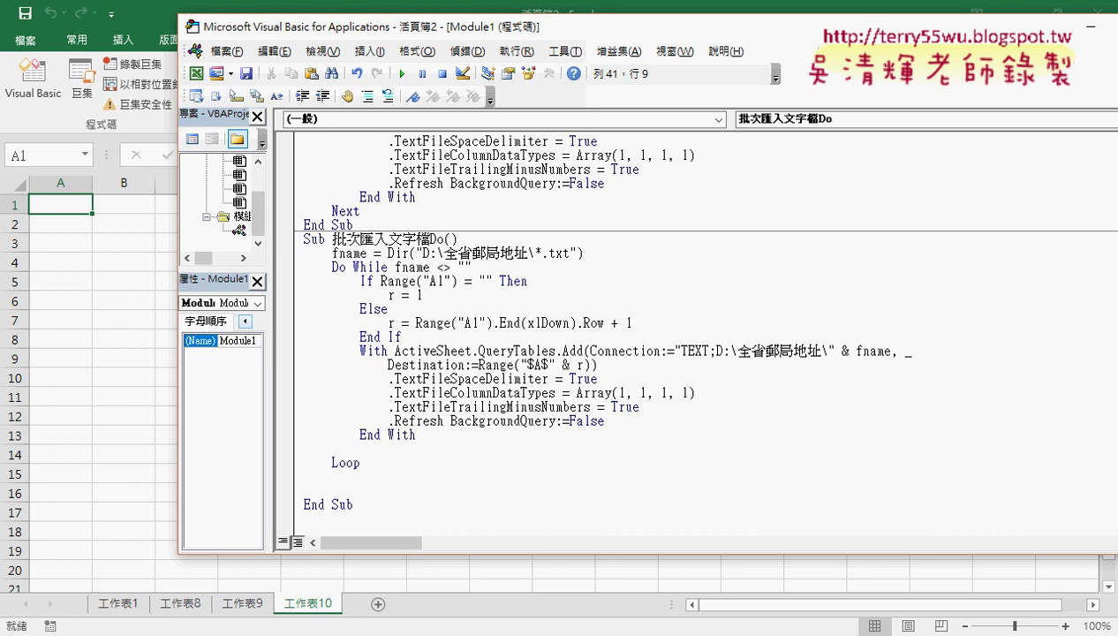
{"action": "type", "text": "f"}
{"action": "type", "text": "nam"}
{"action": "type", "text": "e="}
{"action": "type", "text": "di"}
{"action": "type", "text": "r("}
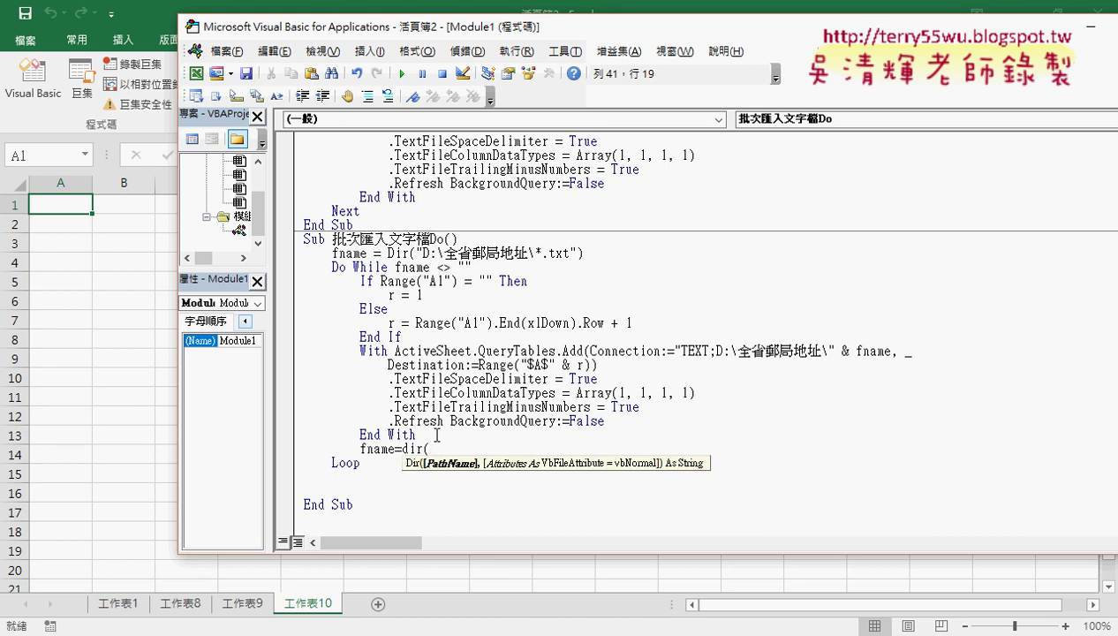
{"action": "type", "text": ")"}
{"action": "left_click", "coordinate": [444, 467]}
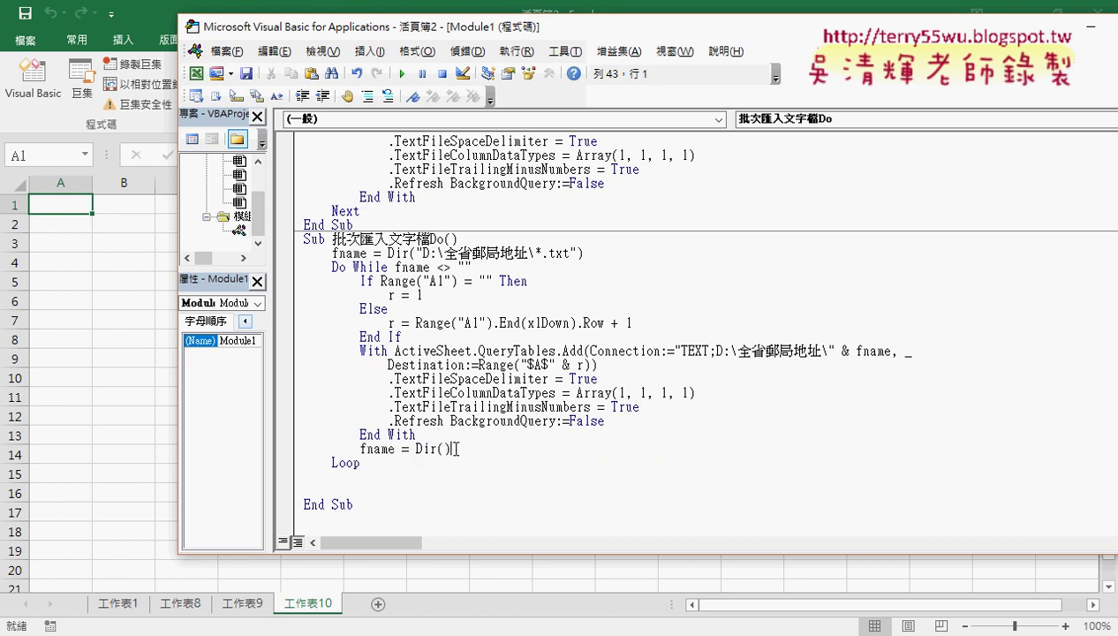
{"action": "left_click_drag", "start_coordinate": [452, 449], "coordinate": [416, 449]}
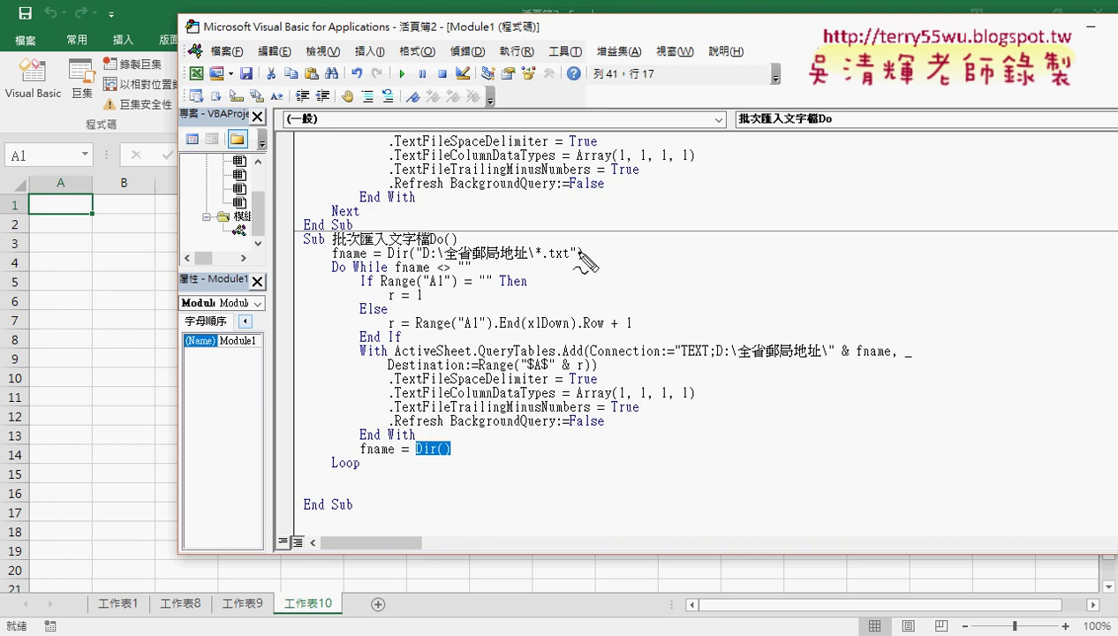
{"action": "left_click_drag", "start_coordinate": [389, 260], "coordinate": [579, 258]}
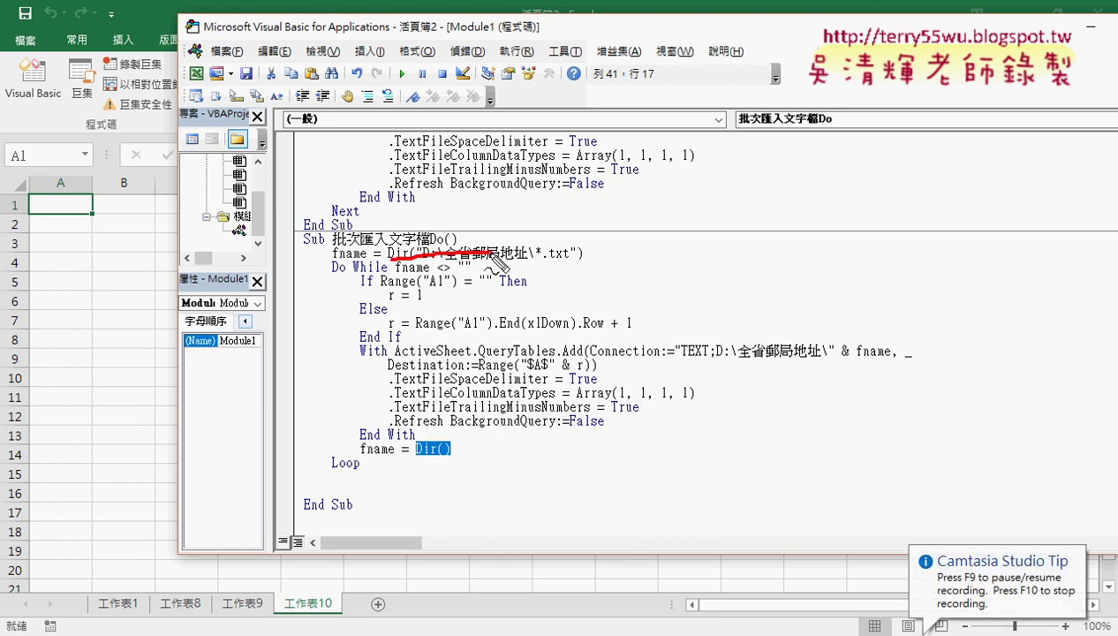
{"action": "mouse_move", "coordinate": [491, 258]}
{"action": "left_mouse_down"}
{"action": "mouse_move", "coordinate": [378, 205]}
{"action": "mouse_move", "coordinate": [389, 228]}
{"action": "left_mouse_up"}
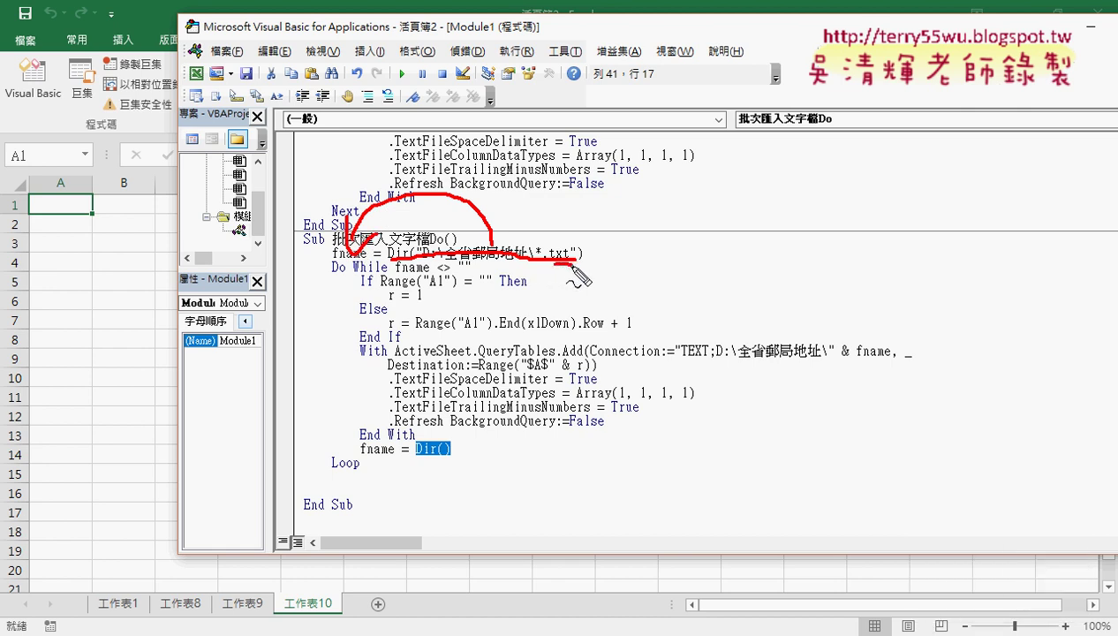
{"action": "left_click_drag", "start_coordinate": [415, 459], "coordinate": [456, 467]}
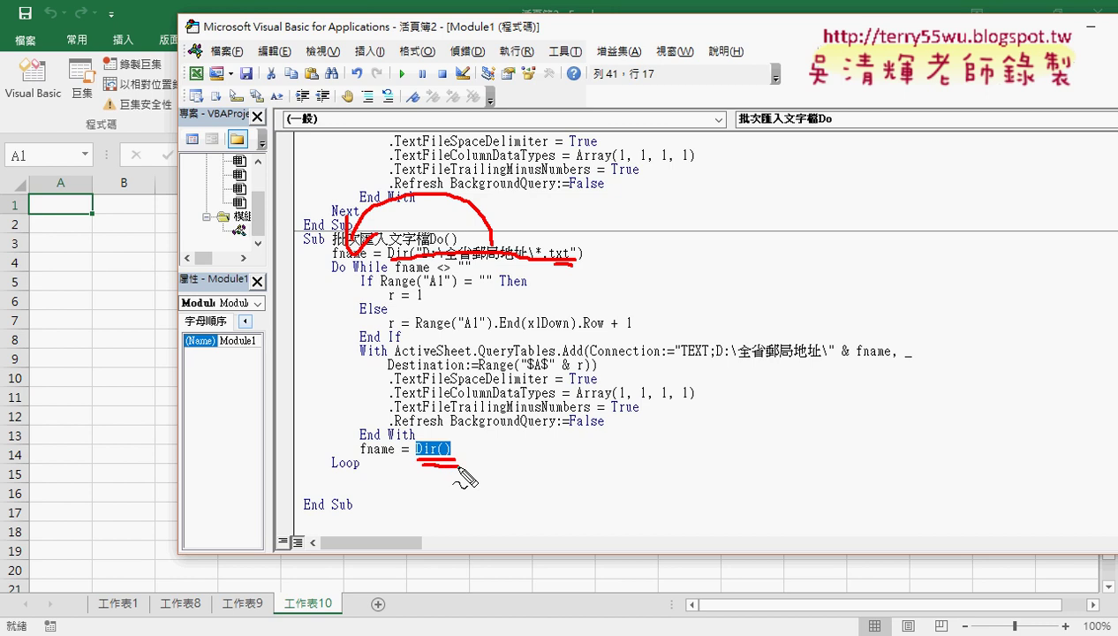
{"action": "mouse_move", "coordinate": [433, 426]}
{"action": "left_mouse_down"}
{"action": "mouse_move", "coordinate": [382, 430]}
{"action": "mouse_move", "coordinate": [370, 447]}
{"action": "mouse_move", "coordinate": [394, 438]}
{"action": "left_mouse_up"}
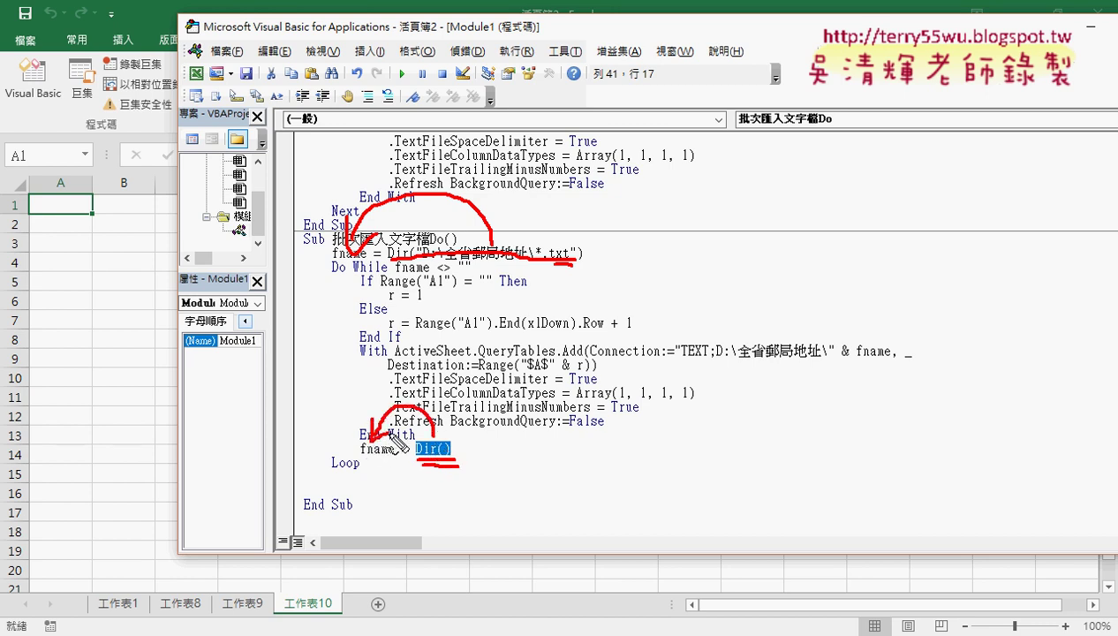
{"action": "mouse_move", "coordinate": [357, 473]}
{"action": "left_mouse_down"}
{"action": "mouse_move", "coordinate": [311, 265]}
{"action": "mouse_move", "coordinate": [307, 275]}
{"action": "left_mouse_up"}
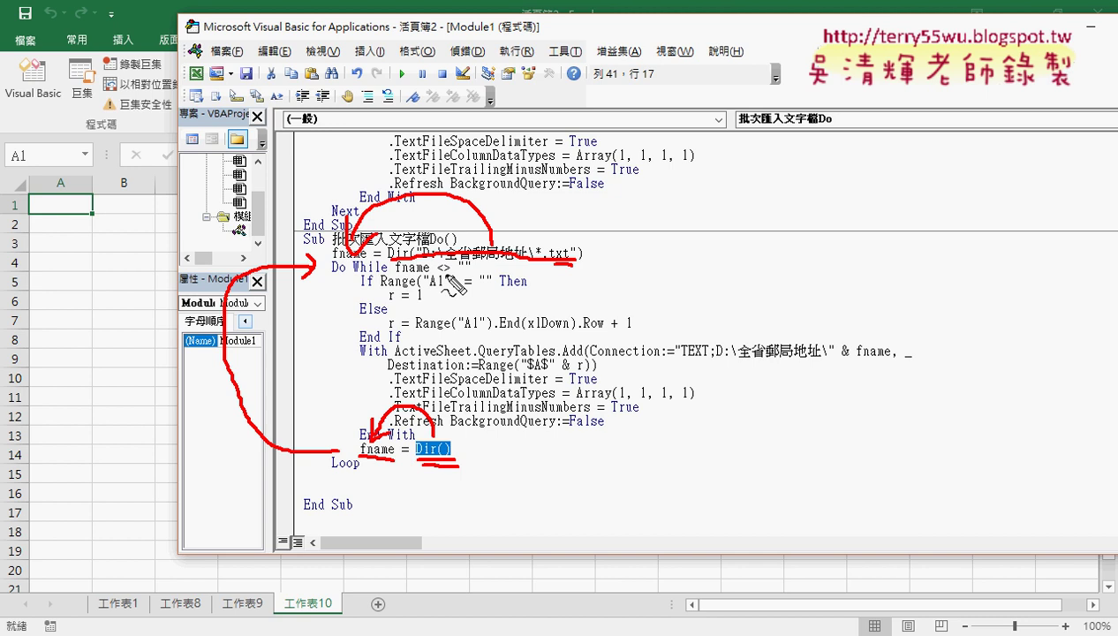
{"action": "left_click", "coordinate": [390, 305]}
{"action": "left_click_drag", "start_coordinate": [388, 331], "coordinate": [398, 331]}
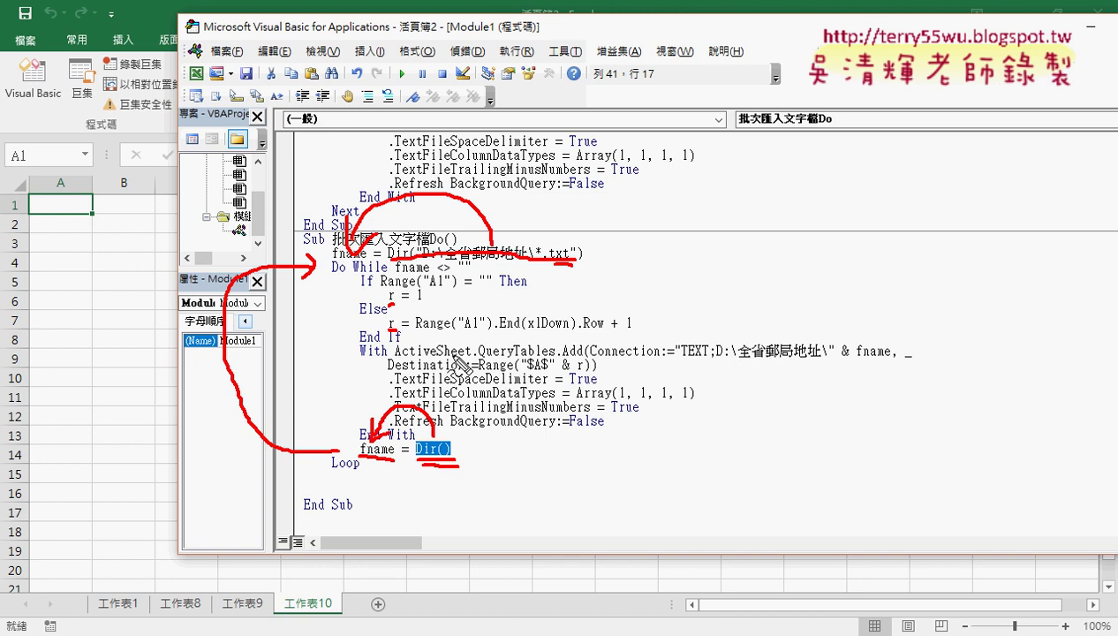
{"action": "key", "text": "Escape"}
{"action": "key", "text": "Left"}
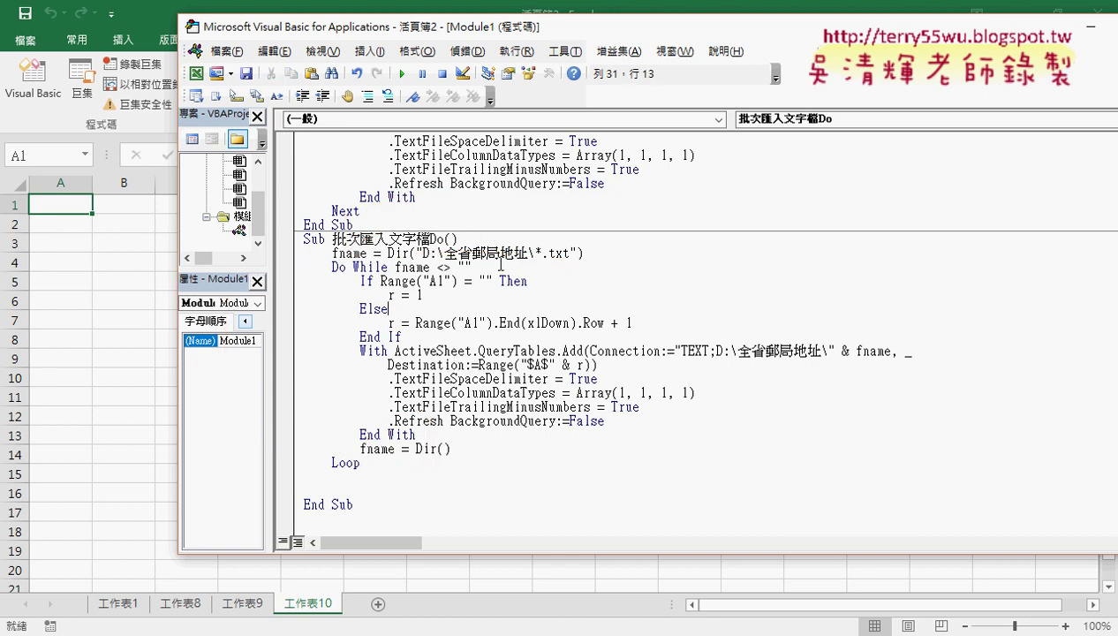
Step: Step with F8 through the first pass: r = 1, the import settings and refresh
{"action": "key", "text": "F8"}
{"action": "key", "text": "F8"}
{"action": "key", "text": "F8"}
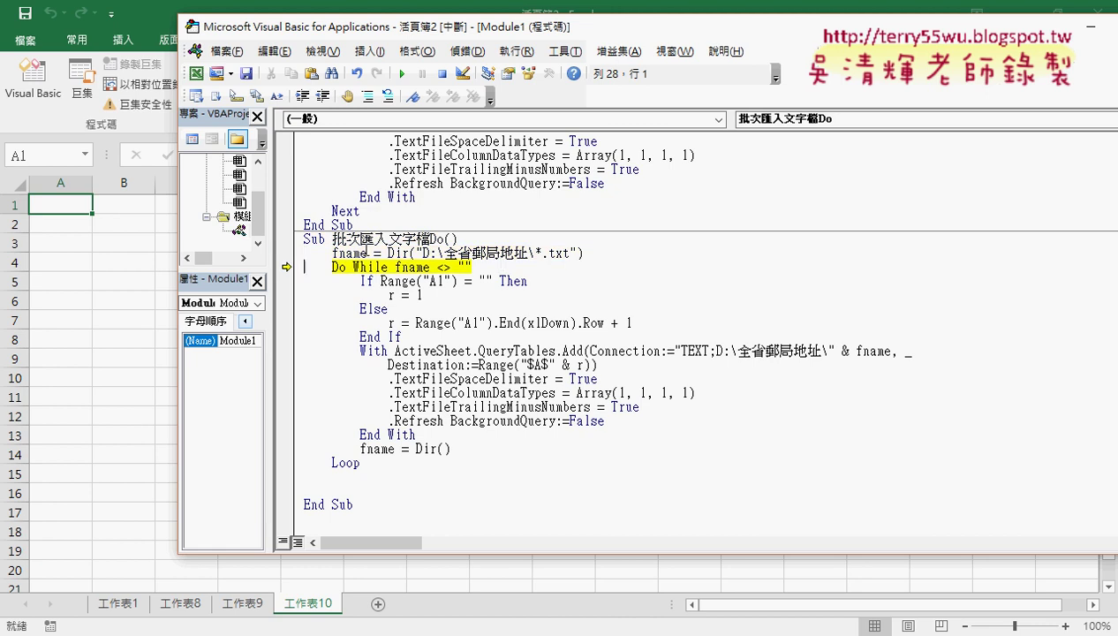
{"action": "mouse_move", "coordinate": [361, 253]}
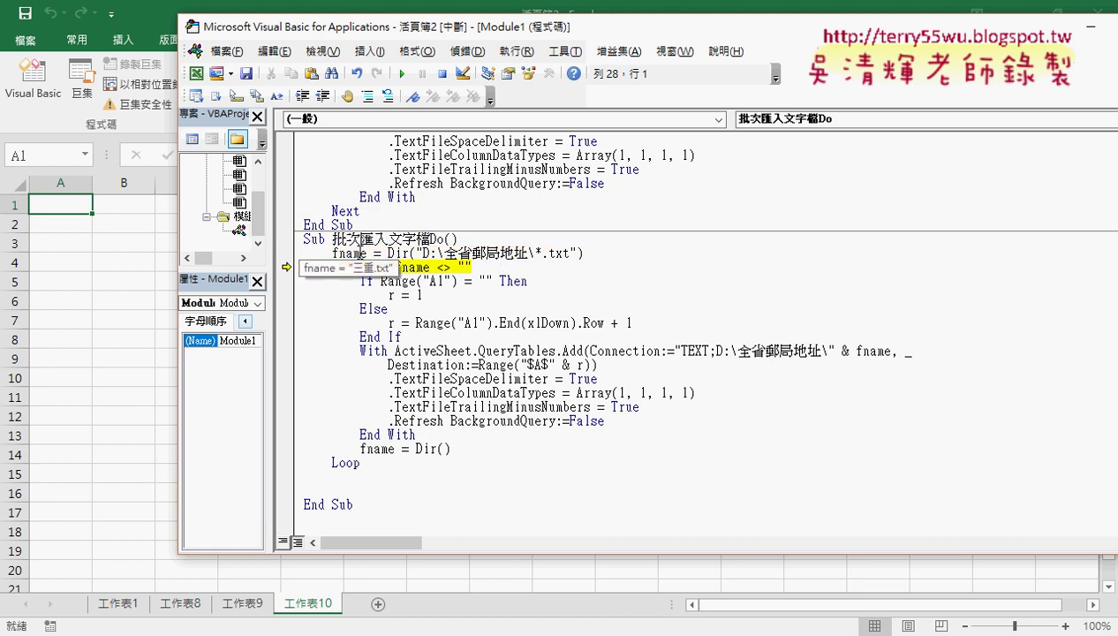
{"action": "key", "text": "F8"}
{"action": "key", "text": "F8"}
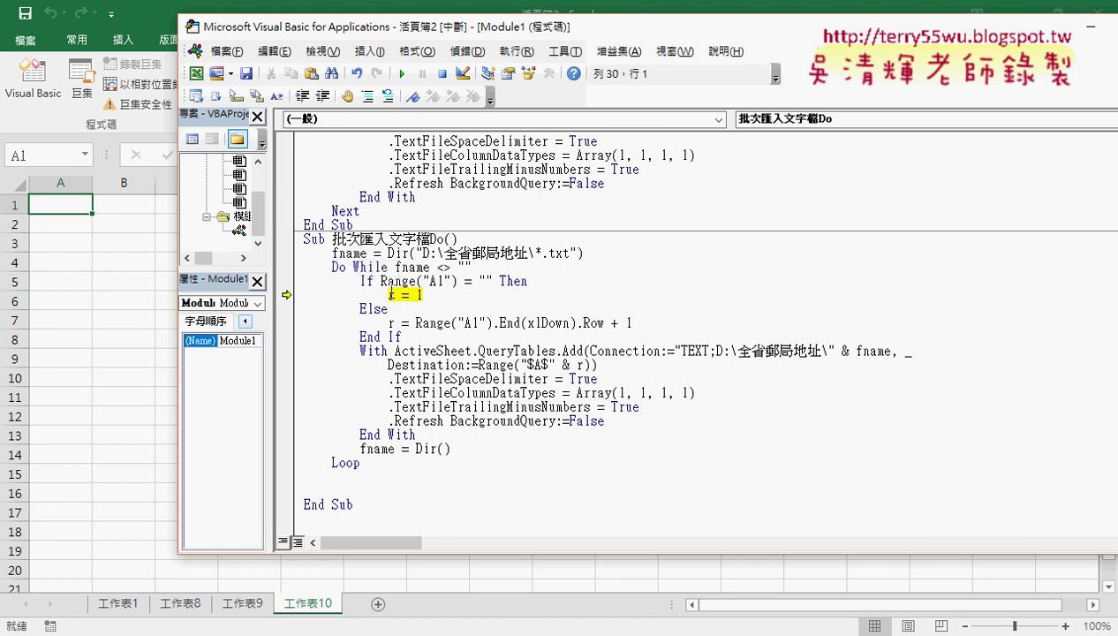
{"action": "mouse_move", "coordinate": [392, 296]}
{"action": "key", "text": "F8"}
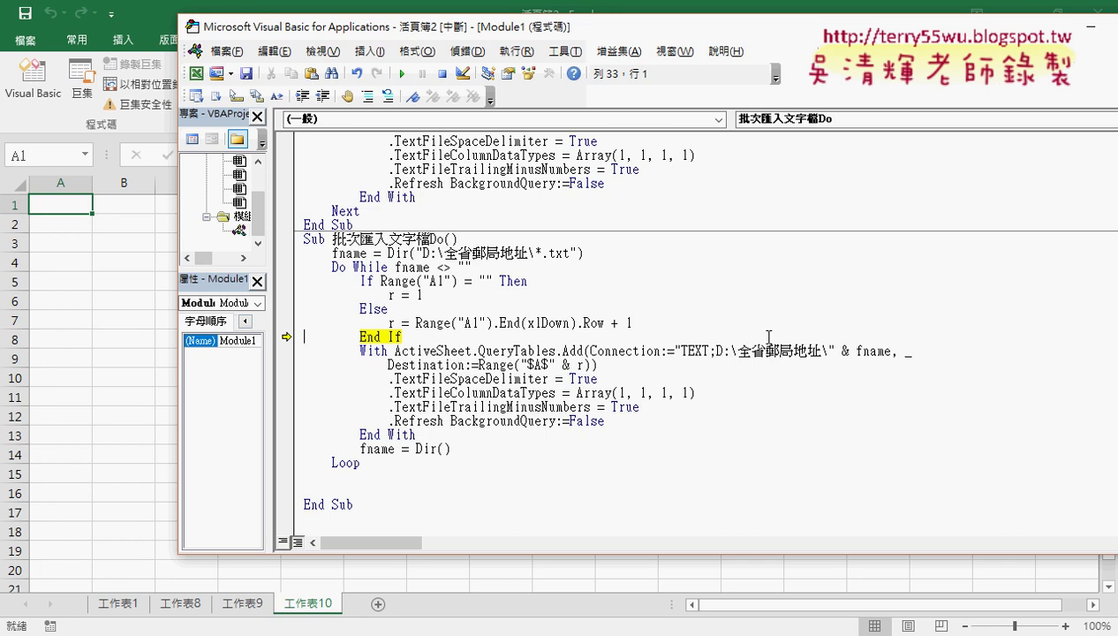
{"action": "key", "text": "F8"}
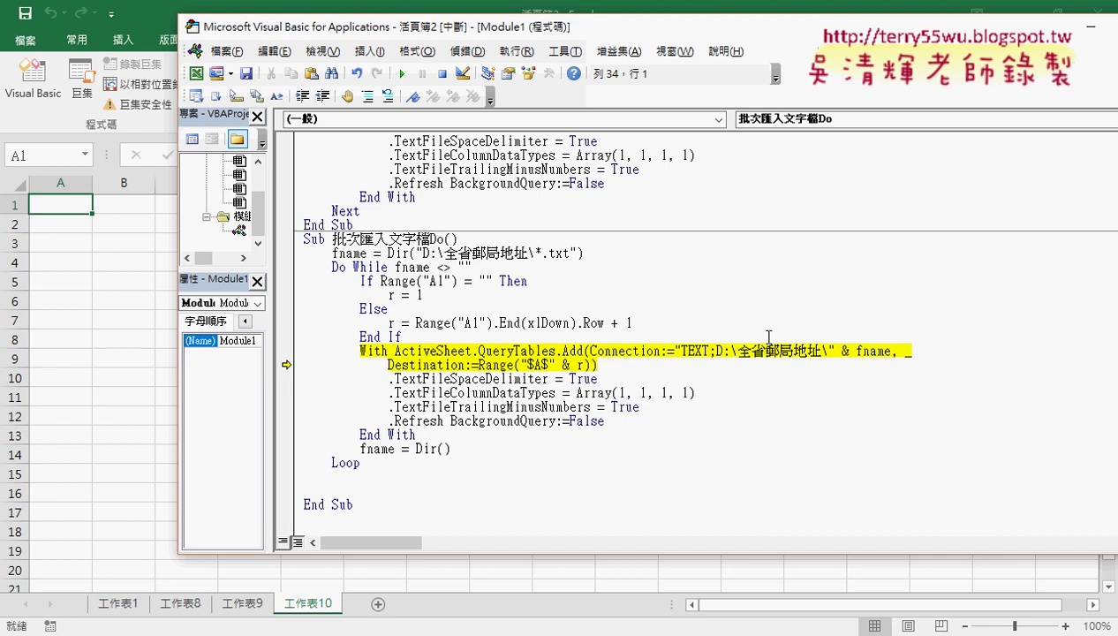
{"action": "mouse_move", "coordinate": [582, 364]}
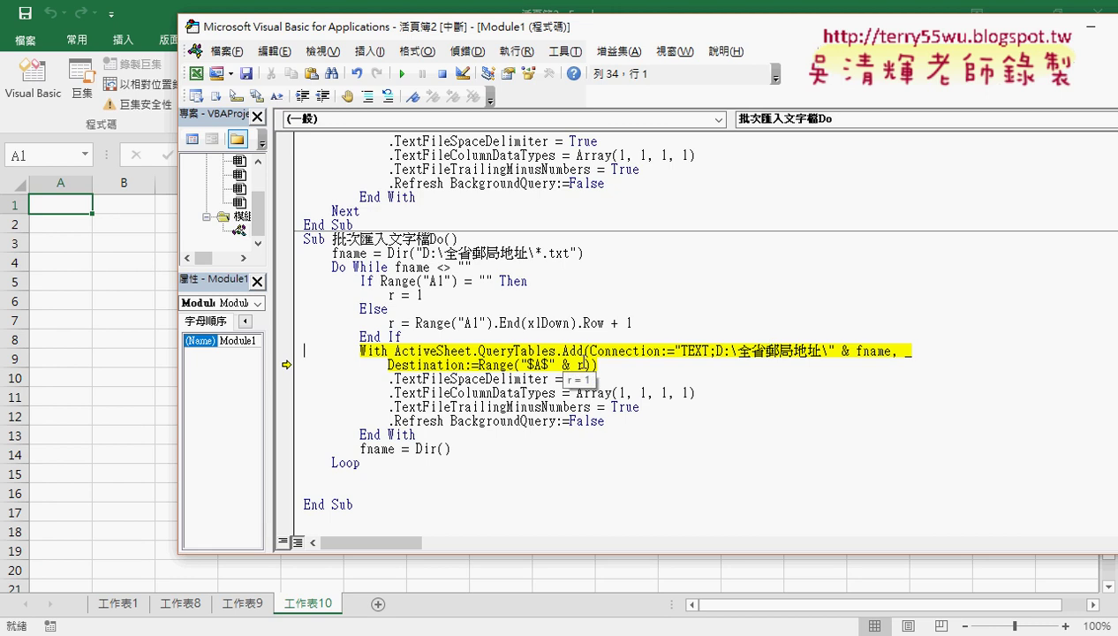
{"action": "key", "text": "F8"}
{"action": "key", "text": "F8"}
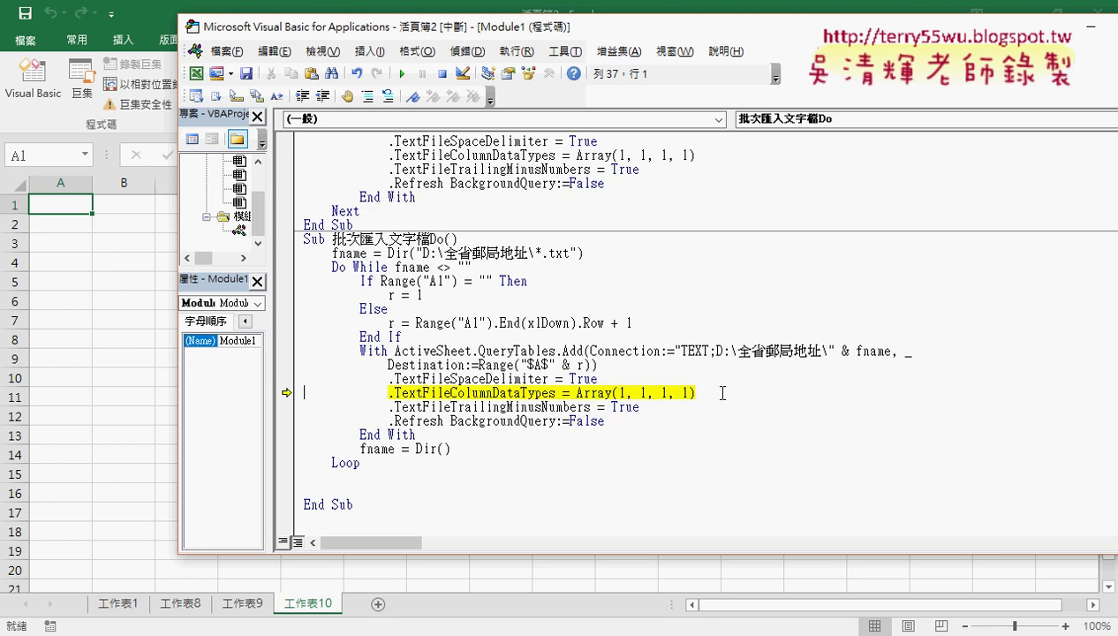
{"action": "key", "text": "F8"}
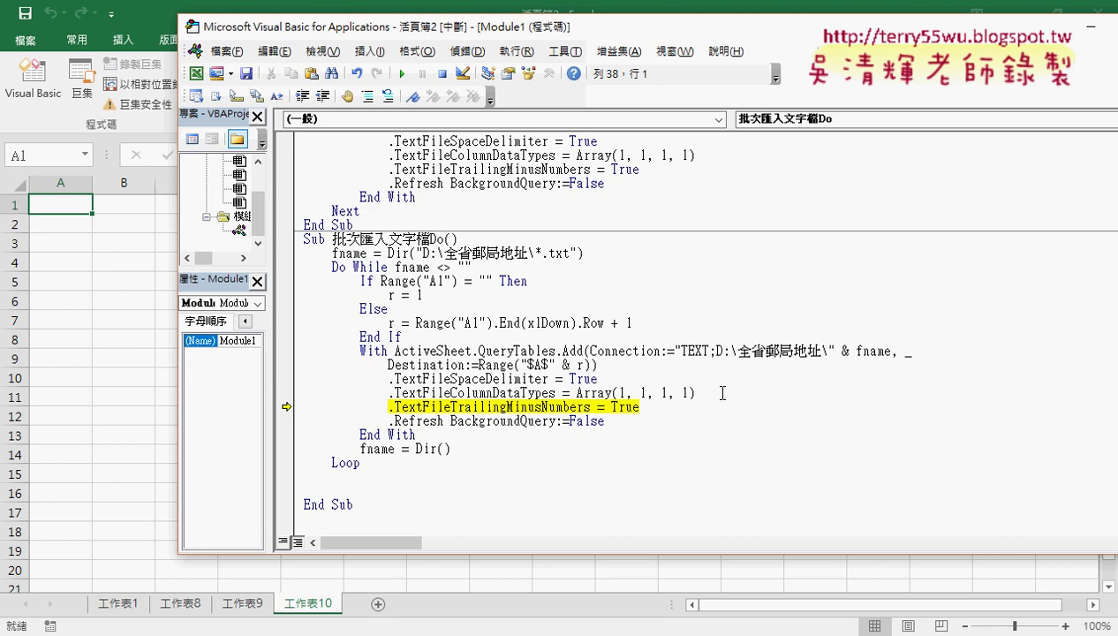
{"action": "key", "text": "F8"}
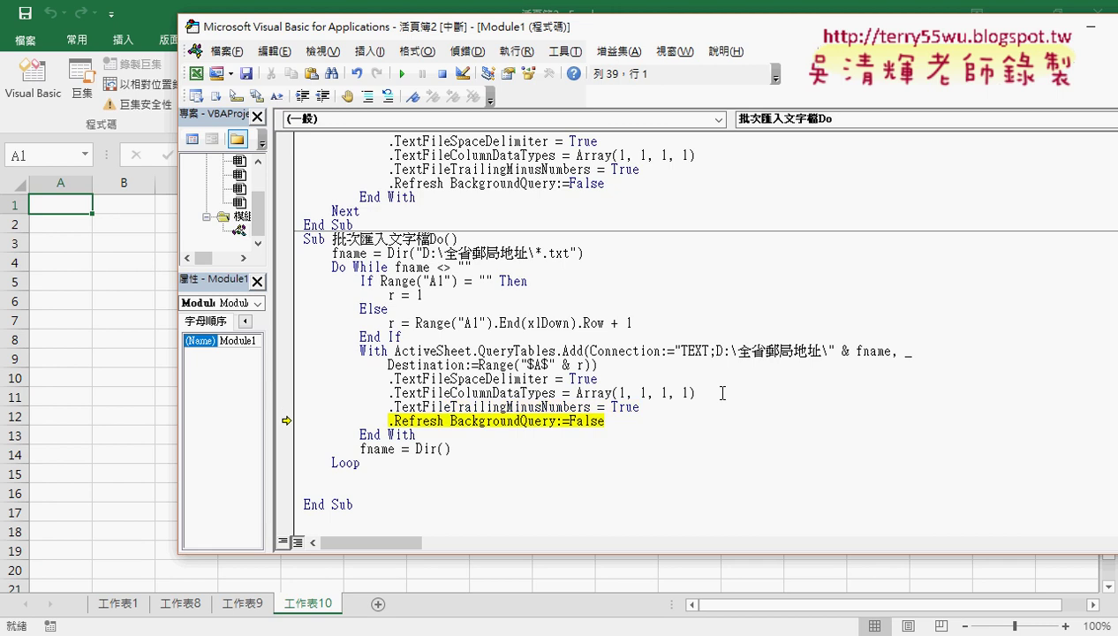
{"action": "key", "text": "F8"}
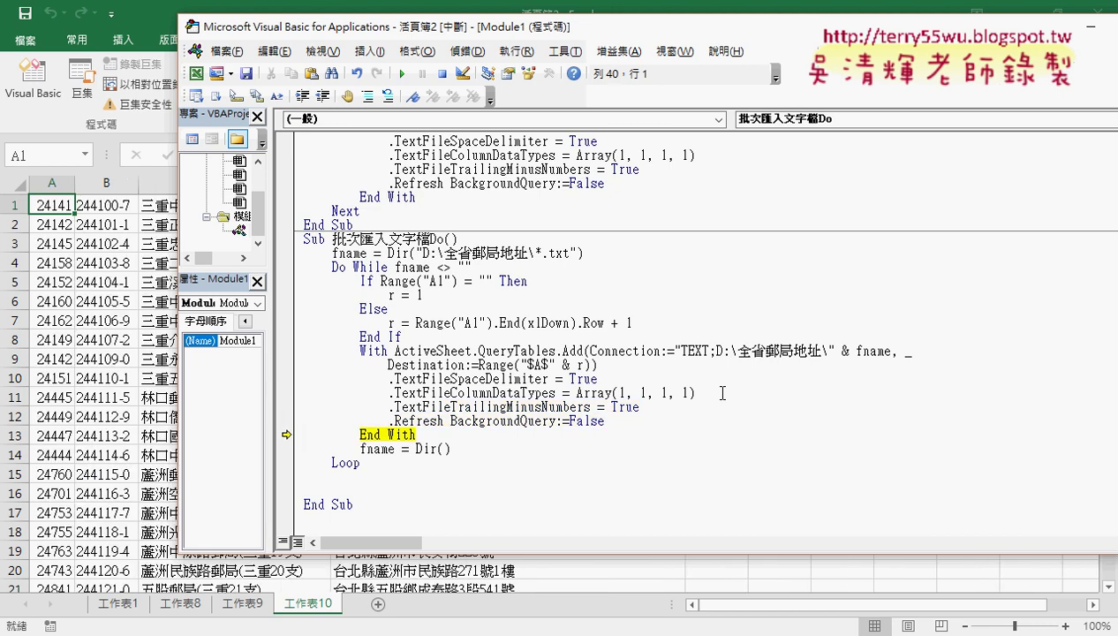
{"action": "key", "text": "F8"}
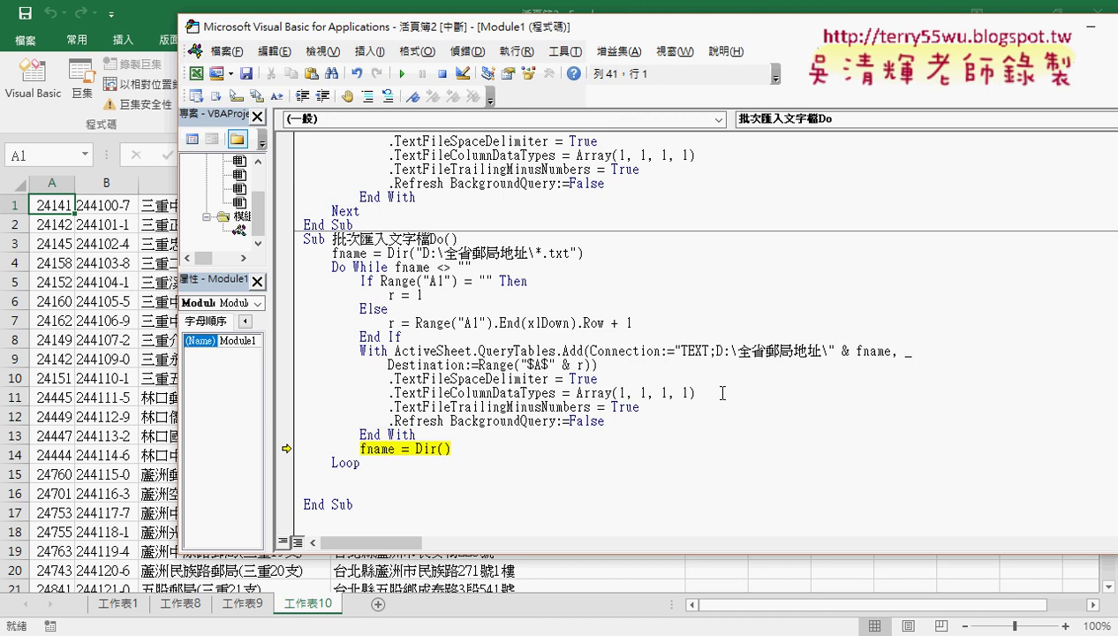
Step: Check the imported 三重.txt rows 1–55 on 工作表10 in Excel, then return to the editor
{"action": "left_click", "coordinate": [105, 412]}
{"action": "scroll", "coordinate": [99, 402], "scroll_direction": "down", "scroll_amount": 5}
{"action": "scroll", "coordinate": [97, 397], "scroll_direction": "down", "scroll_amount": 4}
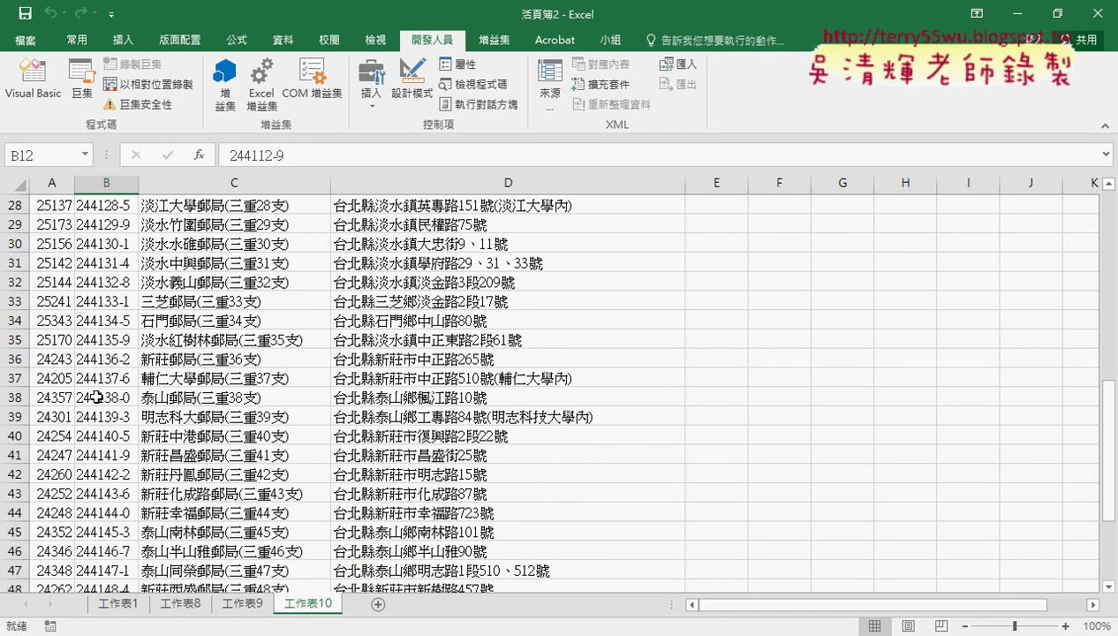
{"action": "scroll", "coordinate": [97, 398], "scroll_direction": "down", "scroll_amount": 4}
{"action": "scroll", "coordinate": [100, 393], "scroll_direction": "down", "scroll_amount": 4}
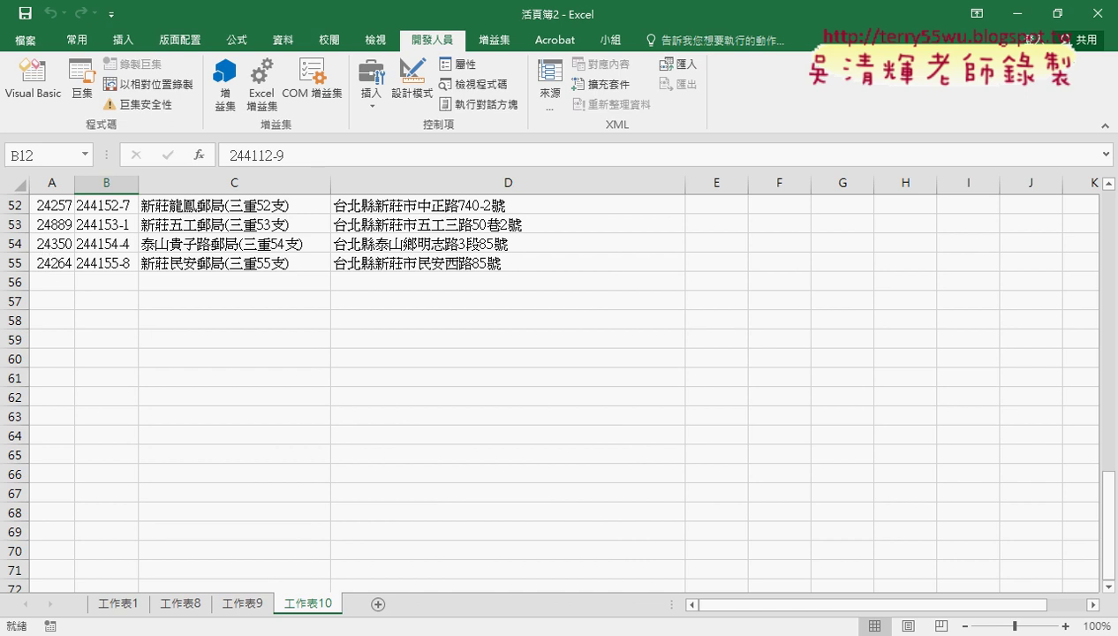
{"action": "left_click", "coordinate": [449, 580]}
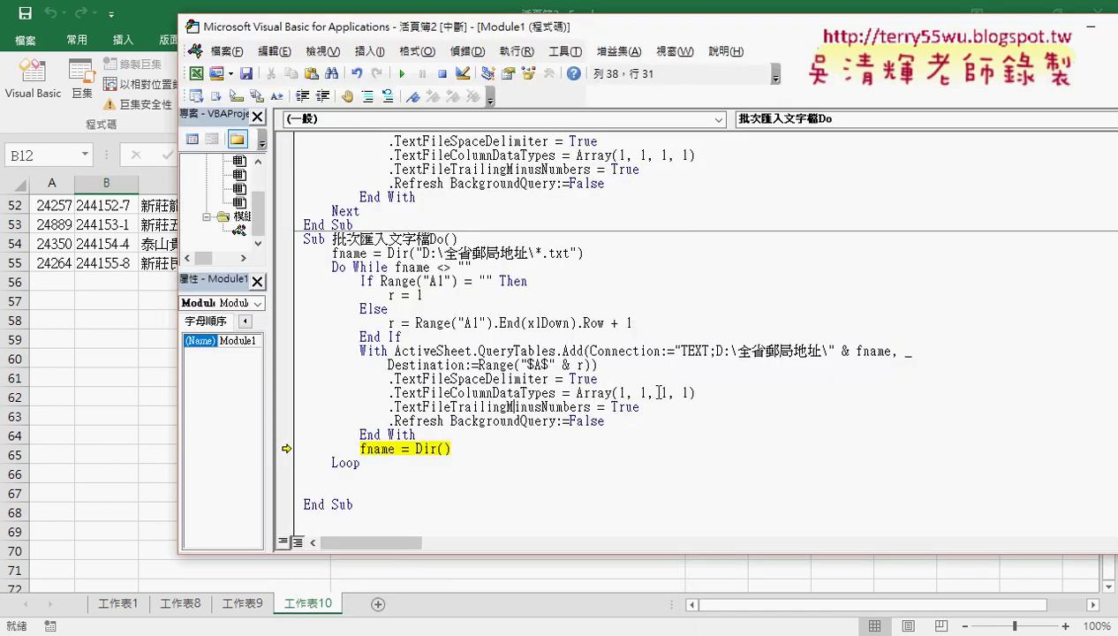
Step: Inspect Dir()'s next file name and step with F8 past Loop into the Else branch
{"action": "mouse_move", "coordinate": [381, 449]}
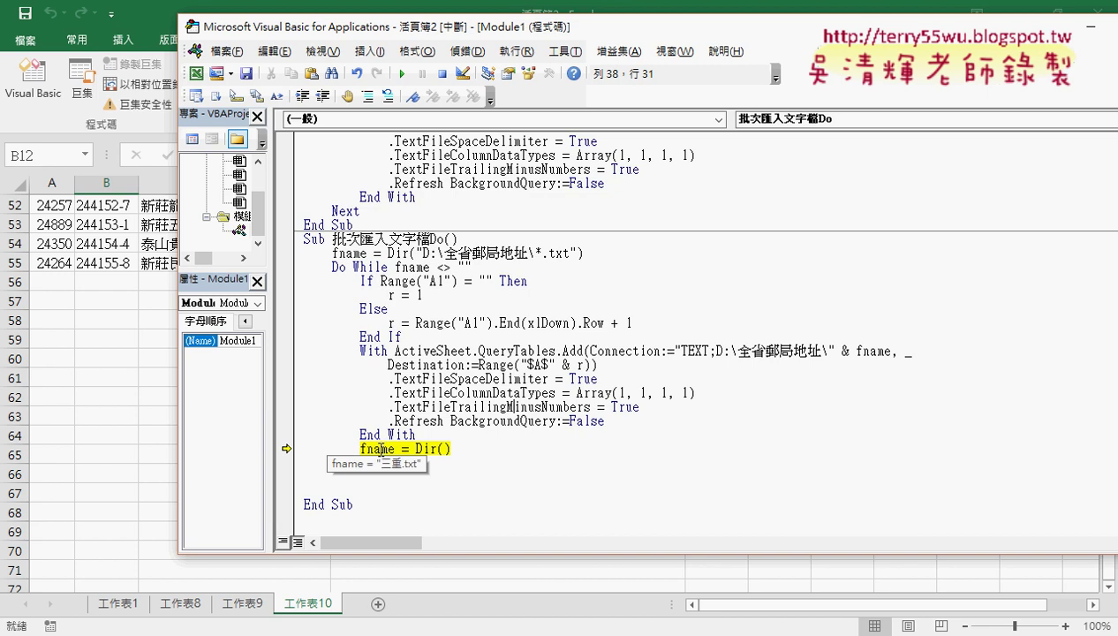
{"action": "left_click_drag", "start_coordinate": [451, 448], "coordinate": [415, 448]}
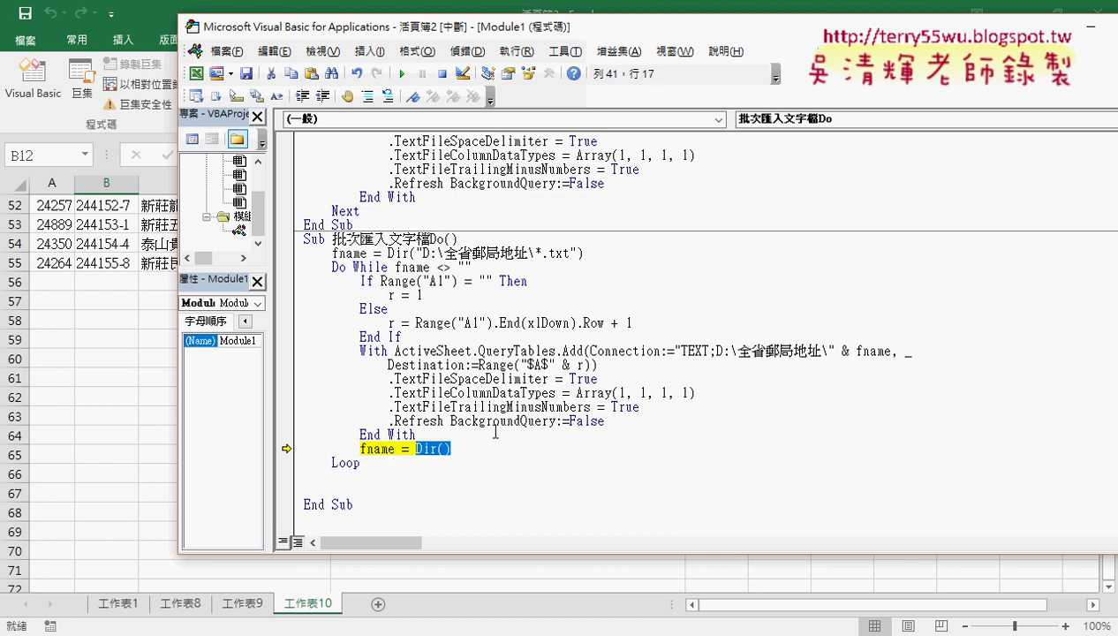
{"action": "key", "text": "F8"}
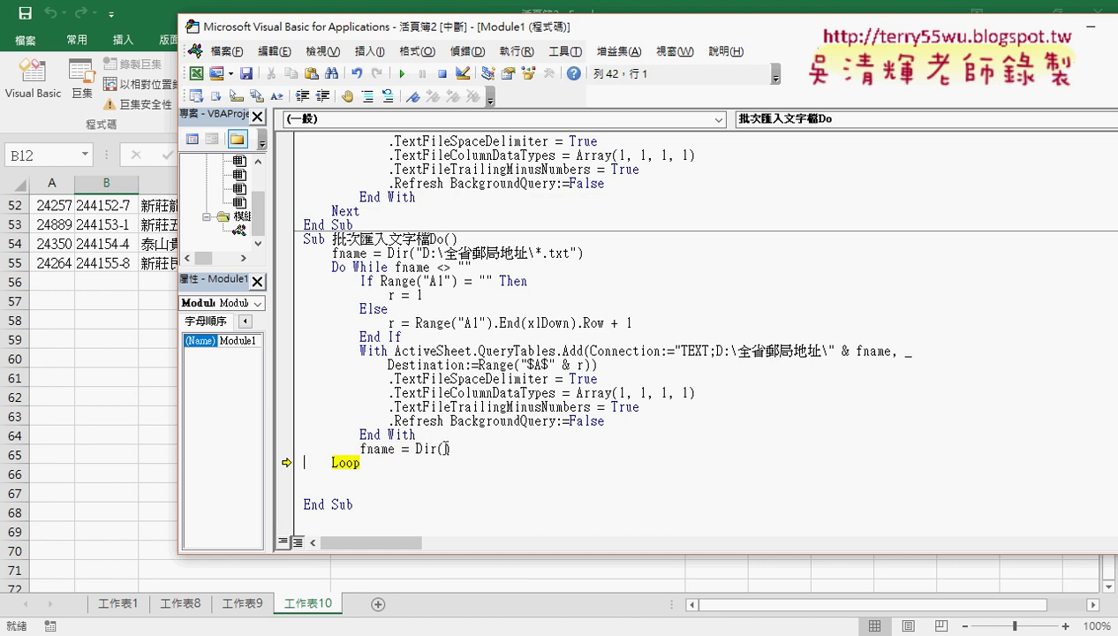
{"action": "left_click_drag", "start_coordinate": [451, 449], "coordinate": [415, 449]}
{"action": "mouse_move", "coordinate": [383, 449]}
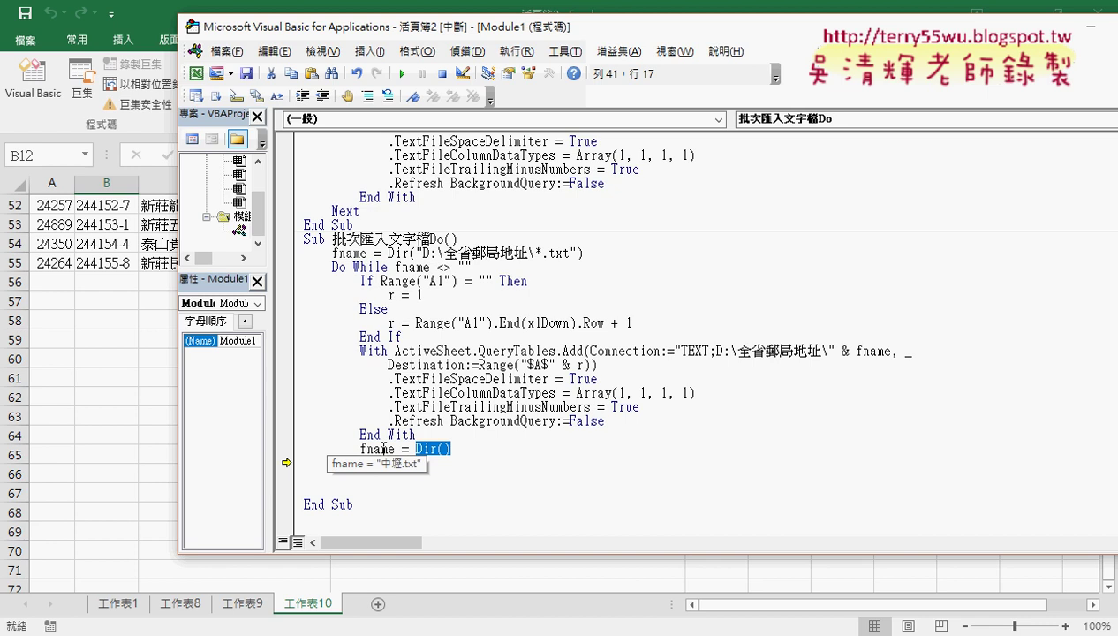
{"action": "key", "text": "F8"}
{"action": "key", "text": "F8"}
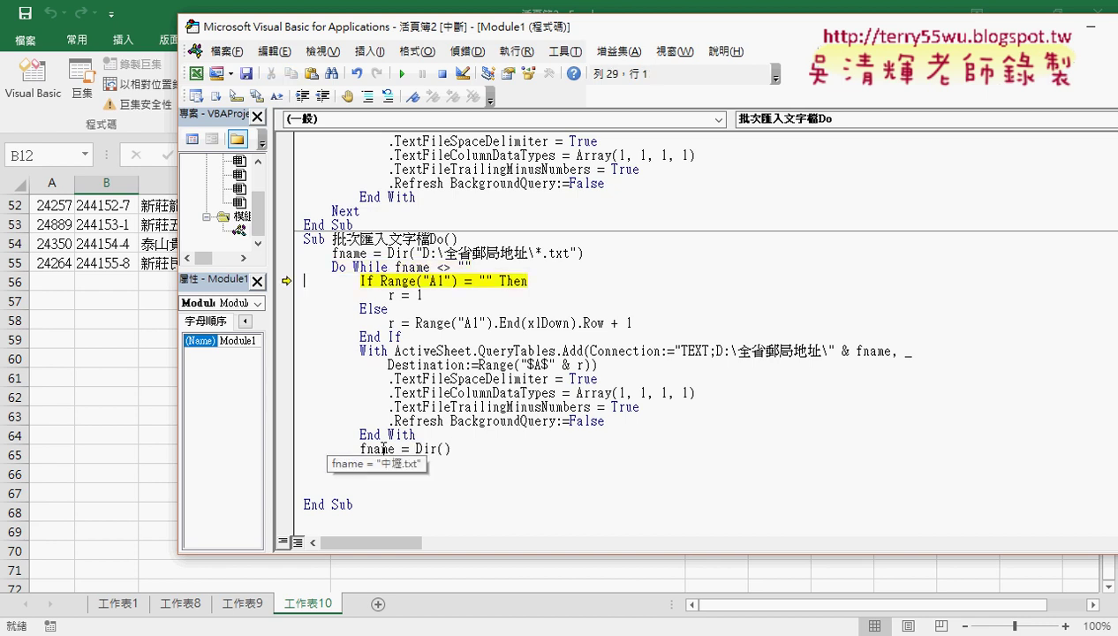
{"action": "key", "text": "F8"}
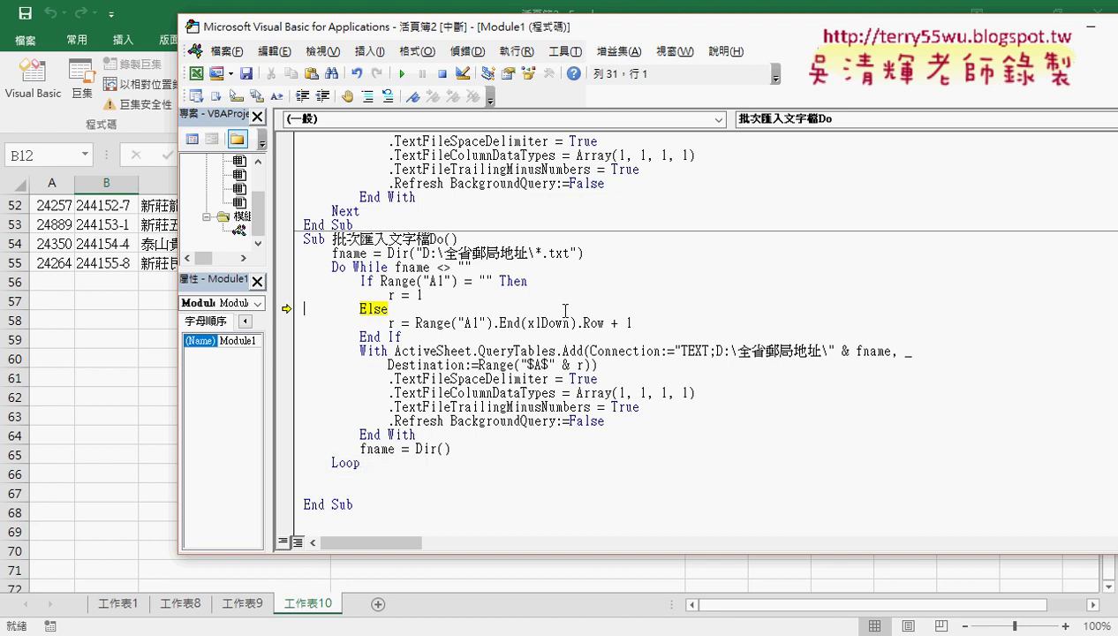
{"action": "key", "text": "F8"}
{"action": "key", "text": "F8"}
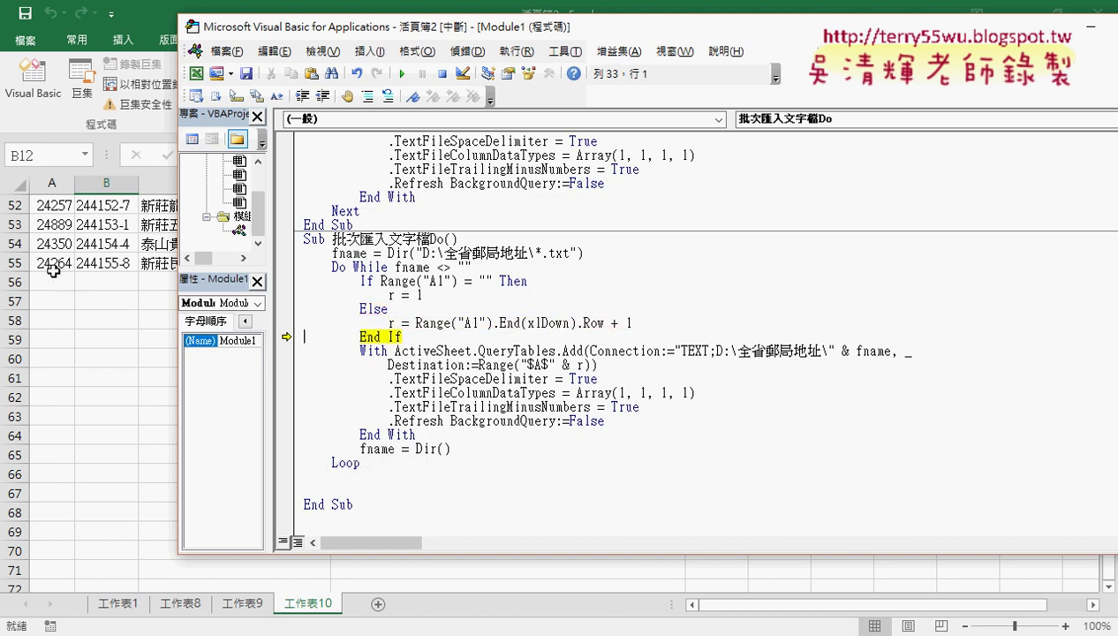
Step: Check the next-row expression evaluates to 56, toggling a breakpoint on the Else line
{"action": "mouse_move", "coordinate": [393, 324]}
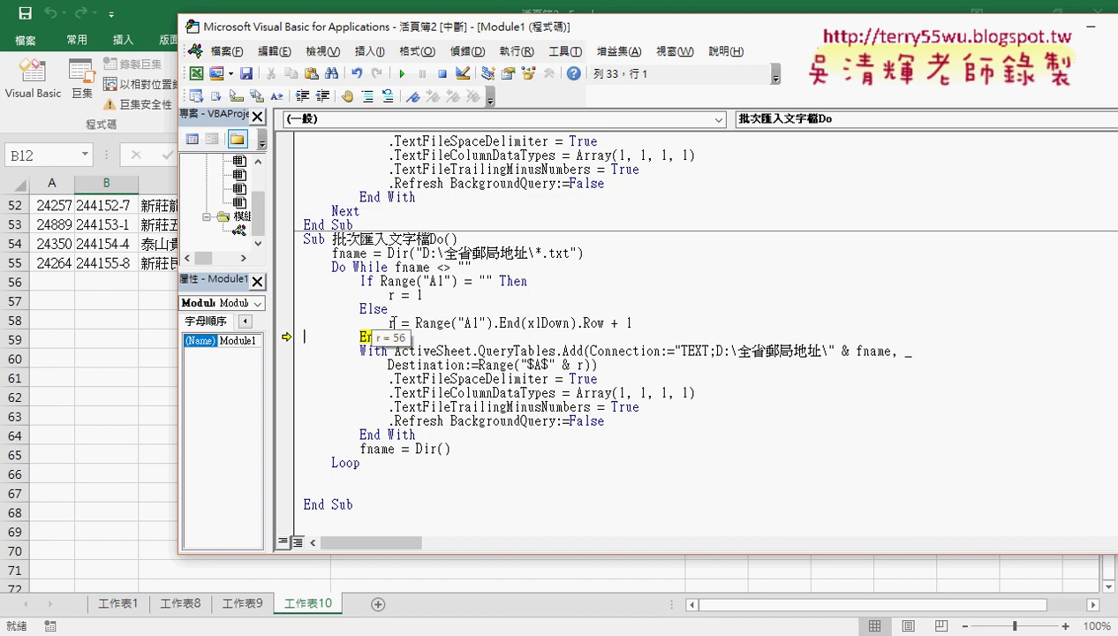
{"action": "left_click_drag", "start_coordinate": [416, 324], "coordinate": [631, 323]}
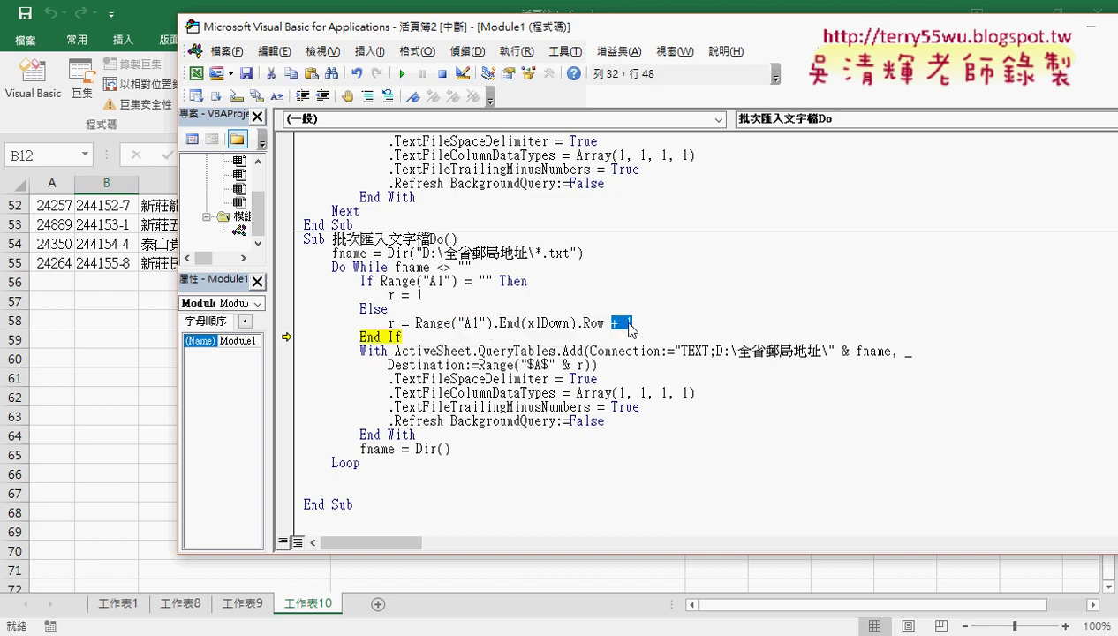
{"action": "left_click_drag", "start_coordinate": [415, 323], "coordinate": [630, 323]}
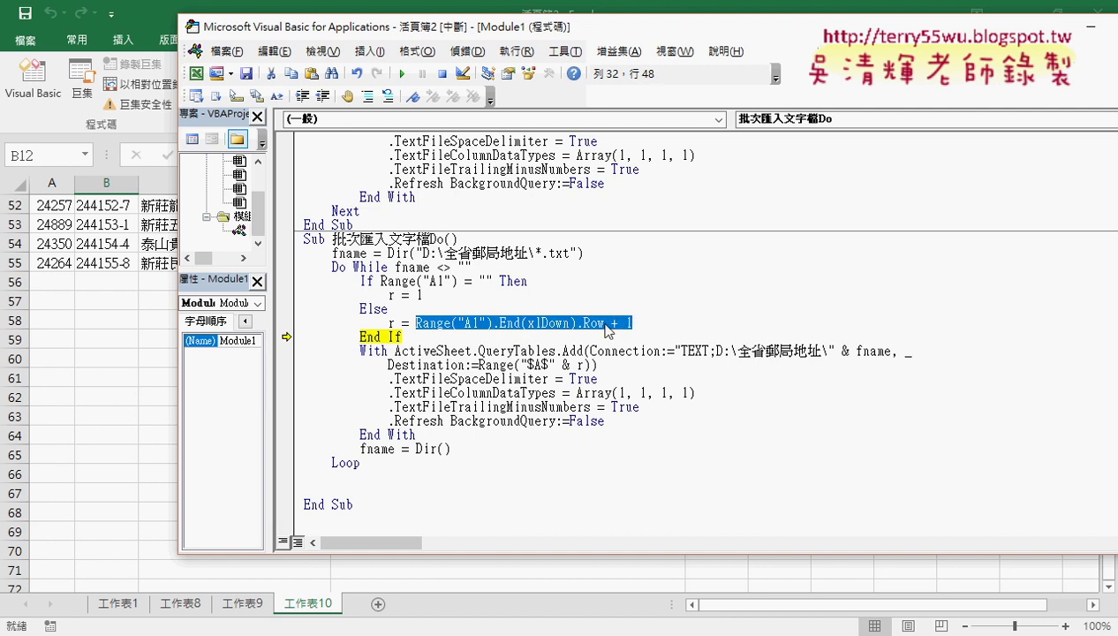
{"action": "mouse_move", "coordinate": [590, 329]}
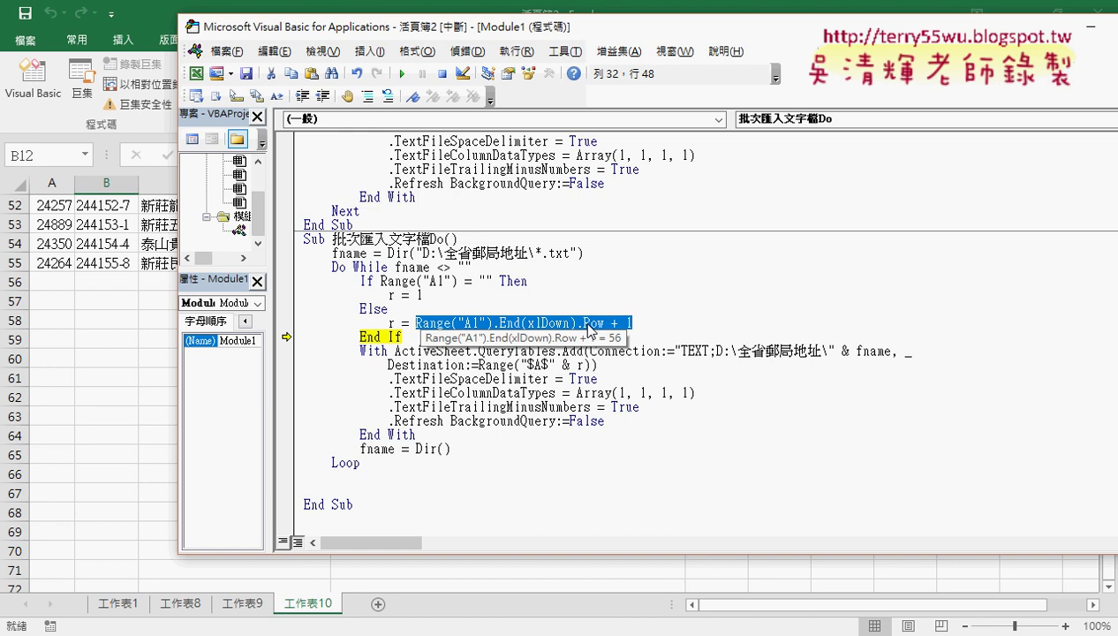
{"action": "left_click", "coordinate": [466, 51]}
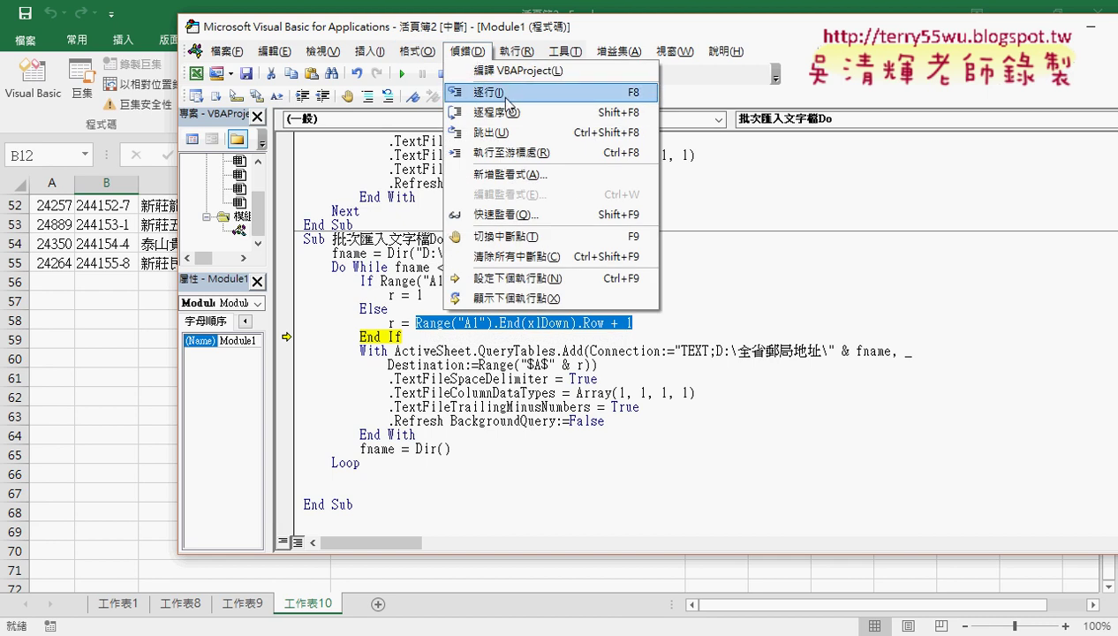
{"action": "left_click", "coordinate": [285, 309]}
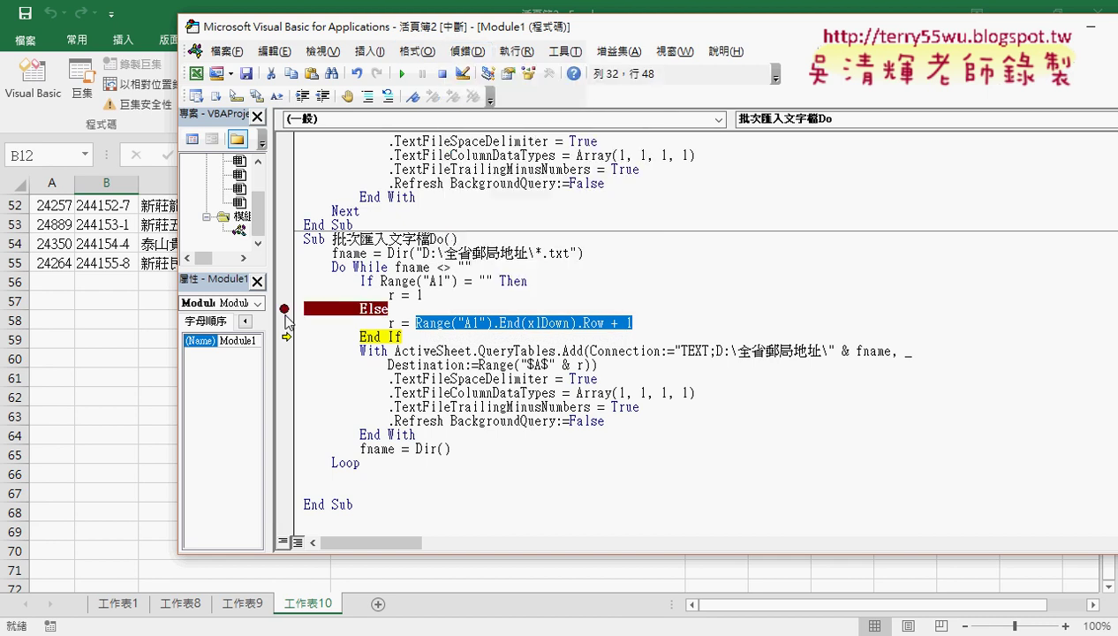
{"action": "left_click", "coordinate": [285, 309]}
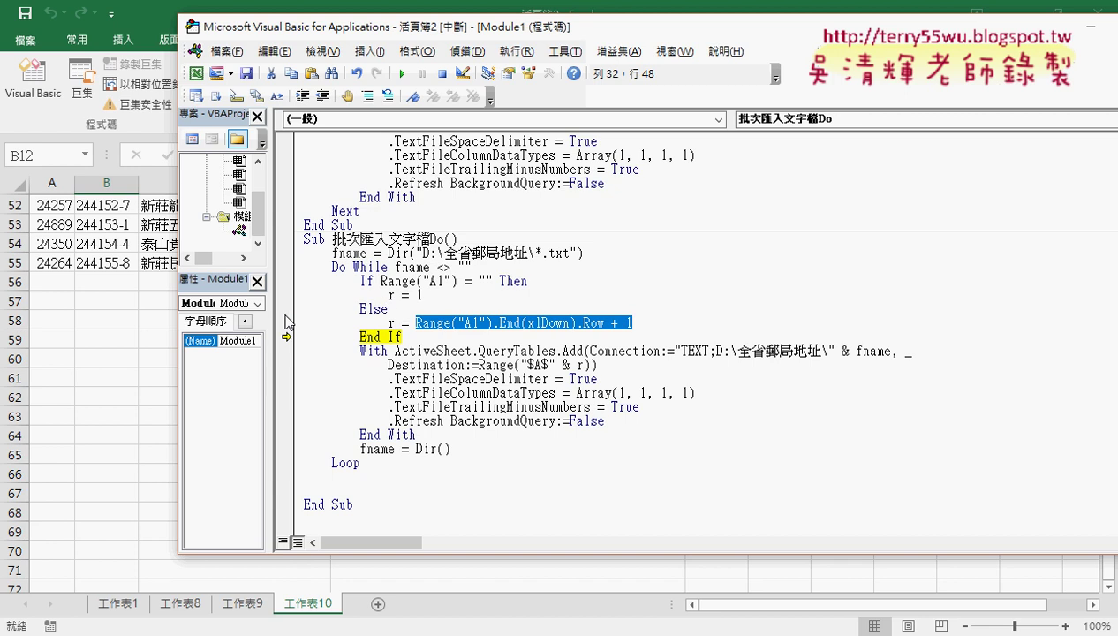
{"action": "mouse_move", "coordinate": [418, 325]}
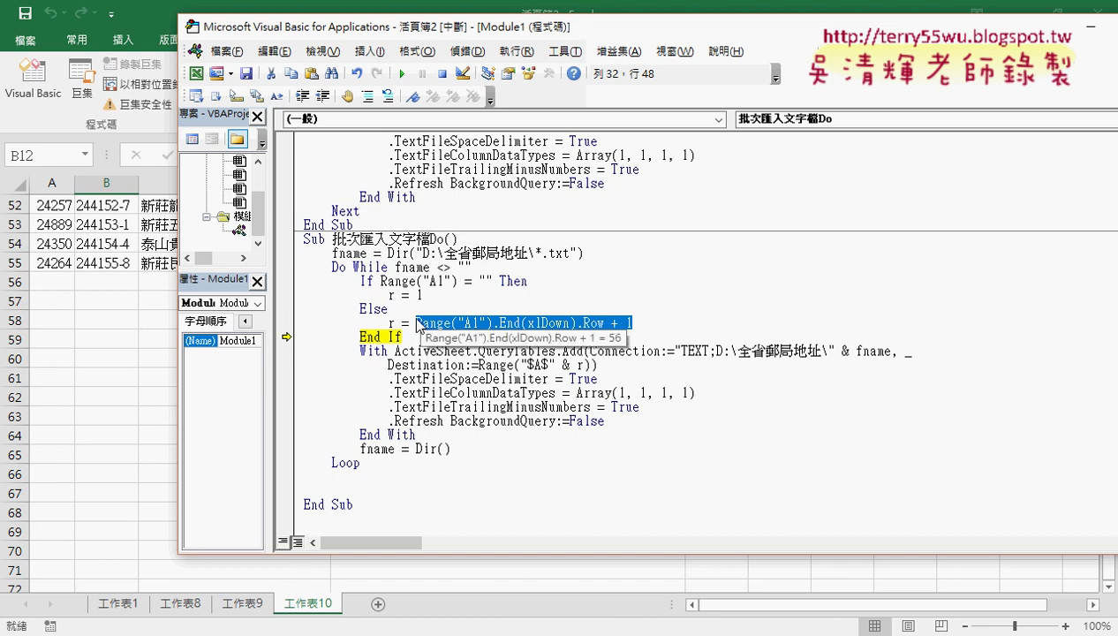
{"action": "left_click", "coordinate": [681, 289]}
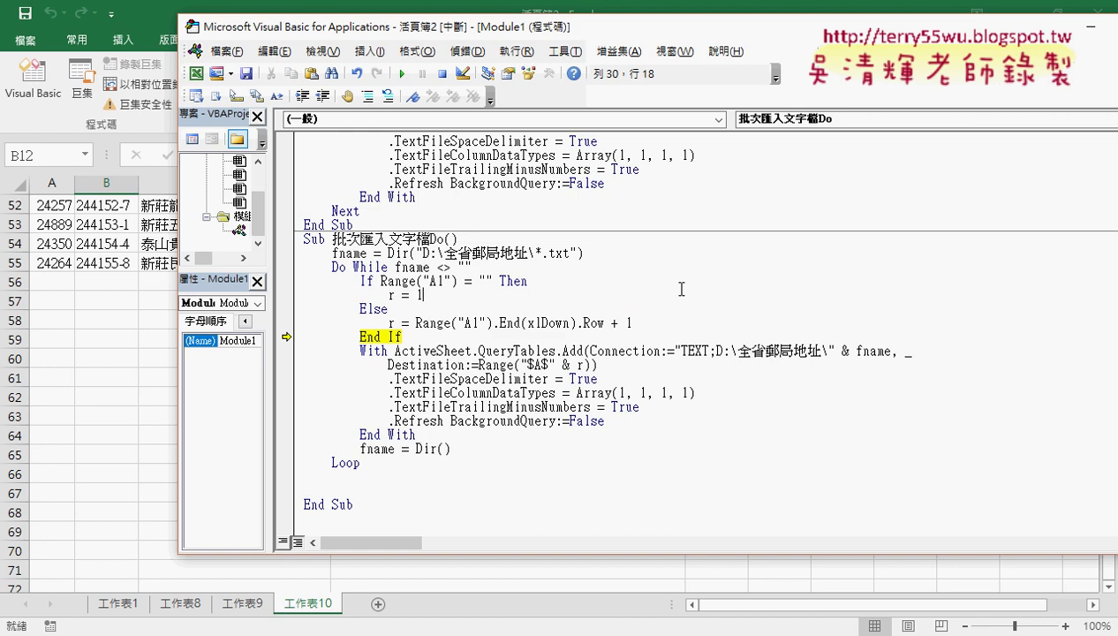
Step: Step through the 中壢.txt import and next Dir(), then run the macro to completion
{"action": "key", "text": "F8"}
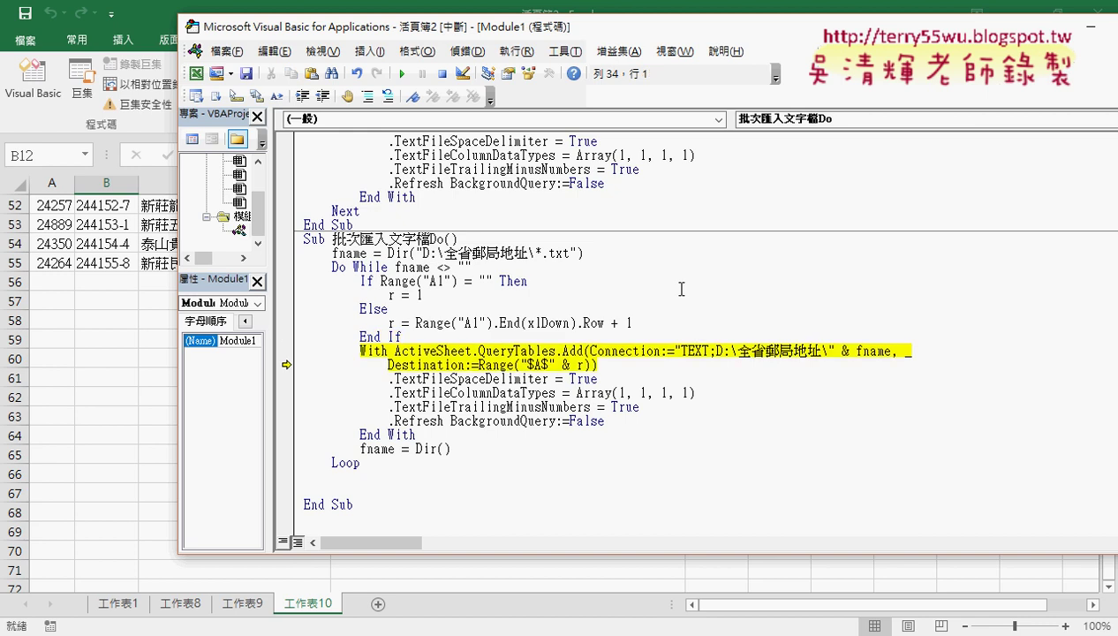
{"action": "key", "text": "F8"}
{"action": "key", "text": "F8"}
{"action": "key", "text": "F8"}
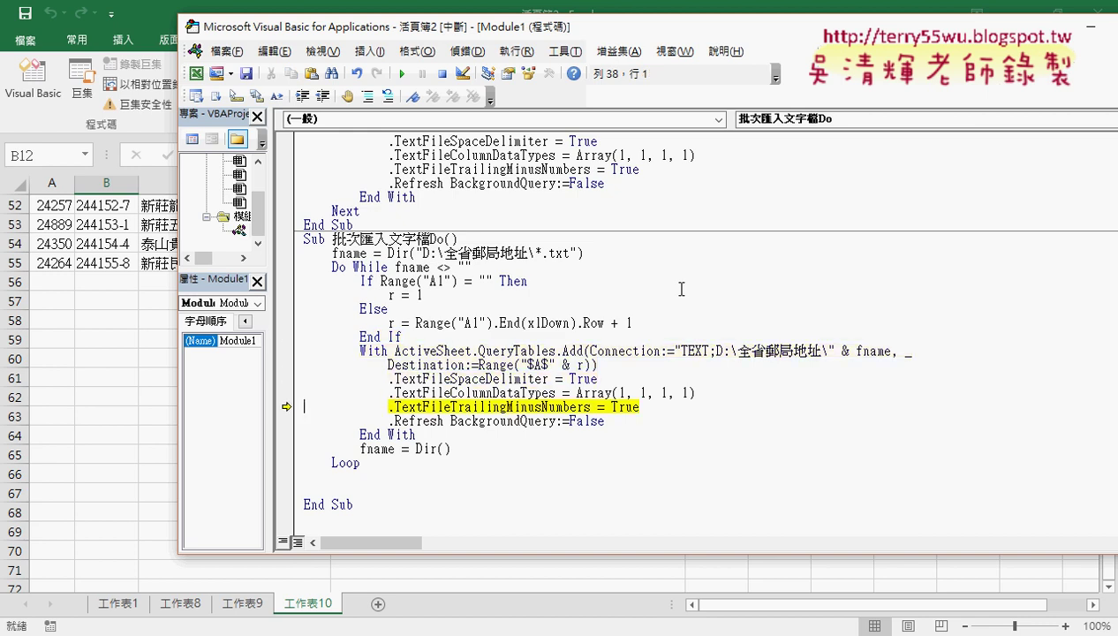
{"action": "key", "text": "F8"}
{"action": "key", "text": "F8"}
{"action": "key", "text": "F8"}
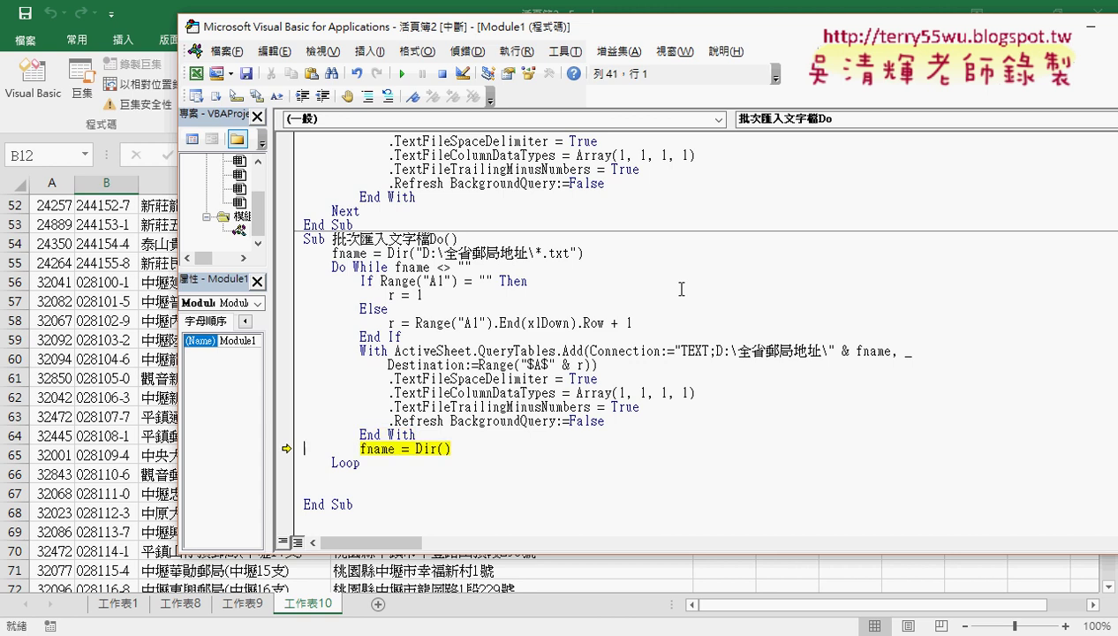
{"action": "mouse_move", "coordinate": [375, 449]}
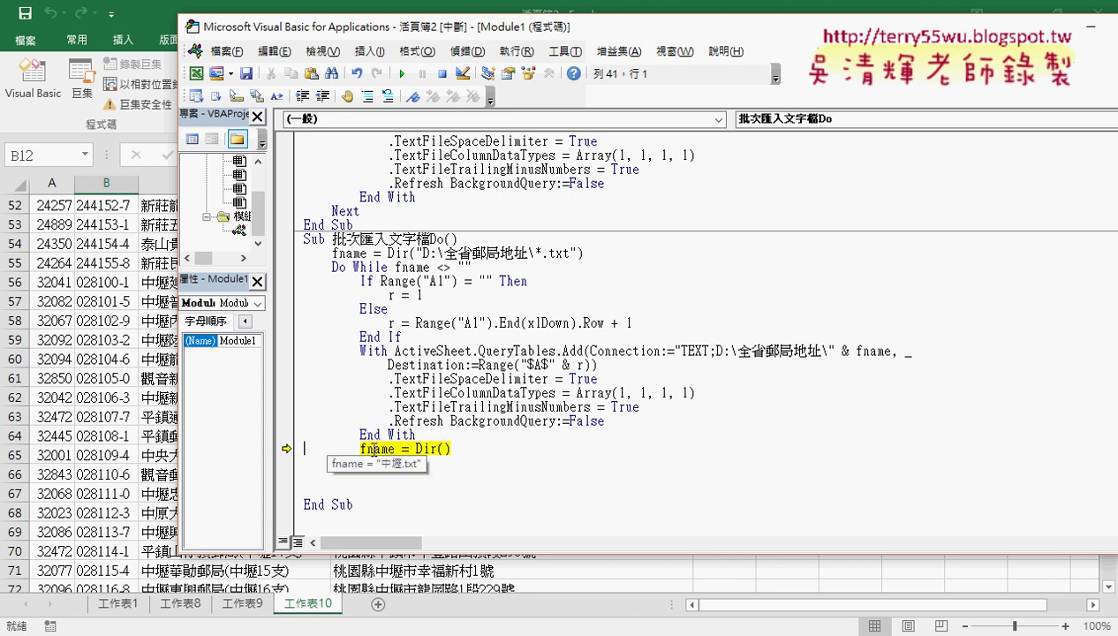
{"action": "key", "text": "F8"}
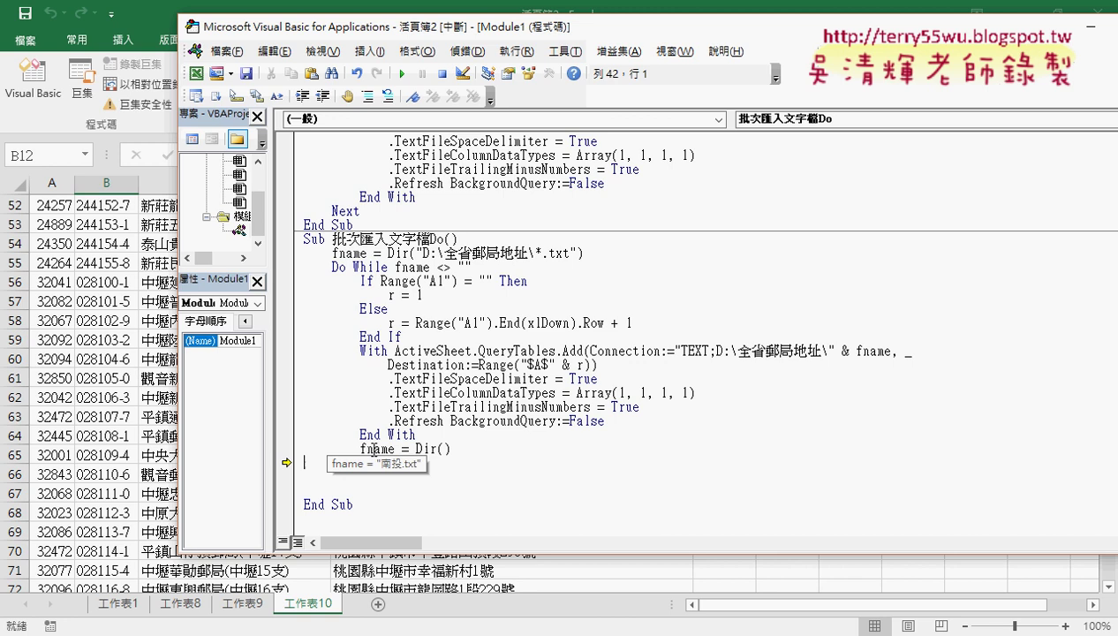
{"action": "left_click", "coordinate": [403, 79]}
Step: Confirm the imported post-office rows end at row 1315, then open the 全省郵局地址 source folder
{"action": "left_click", "coordinate": [54, 262]}
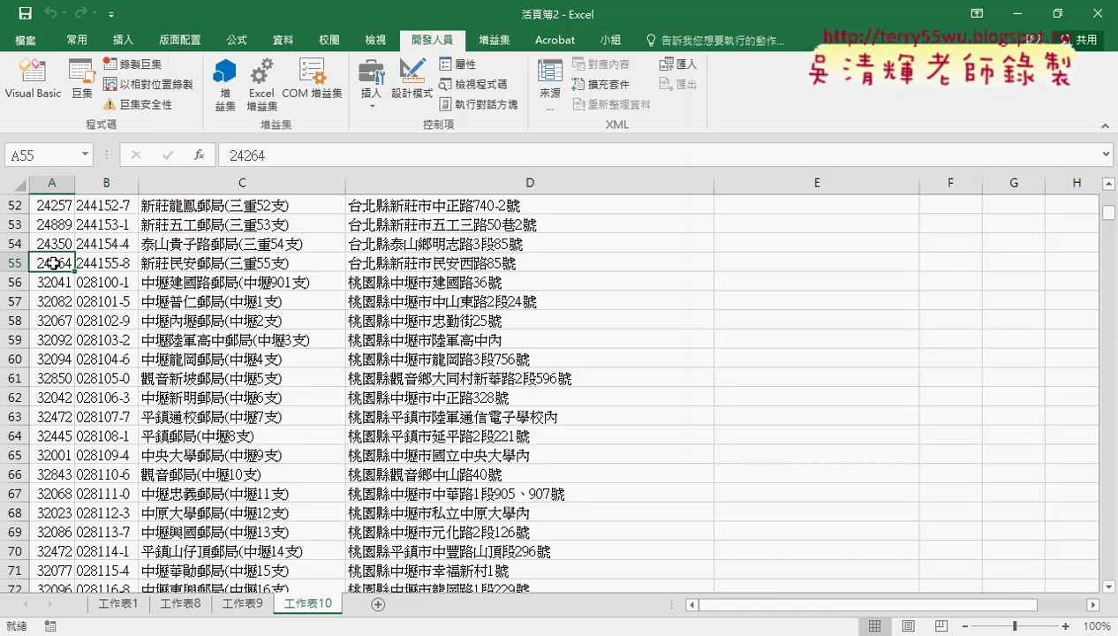
{"action": "key", "text": "ctrl+Down"}
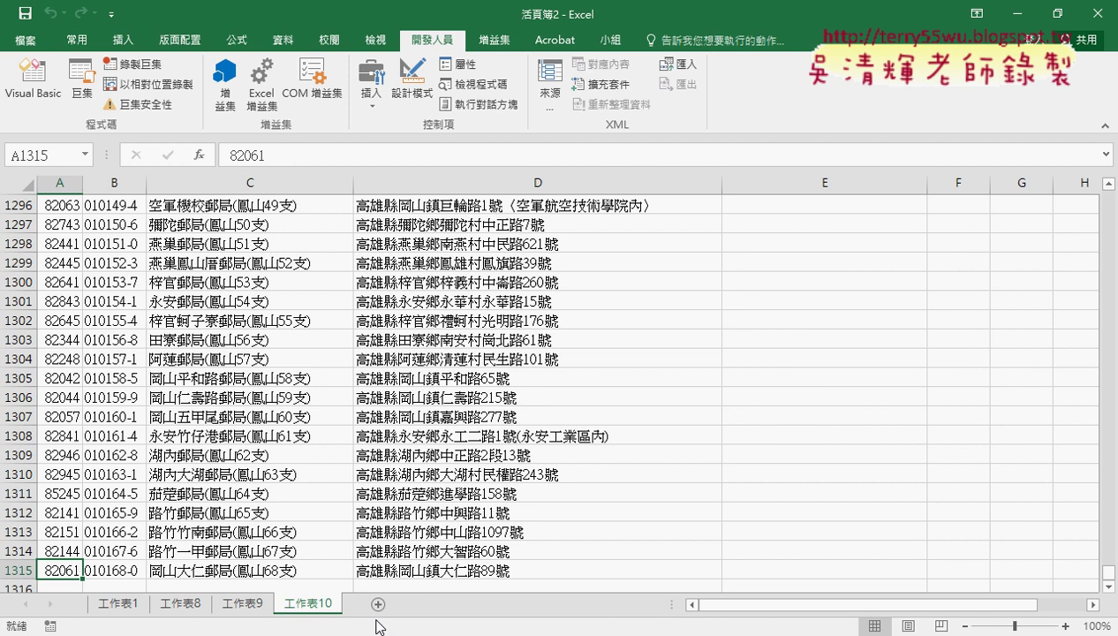
{"action": "mouse_move", "coordinate": [376, 634]}
{"action": "left_click", "coordinate": [472, 574]}
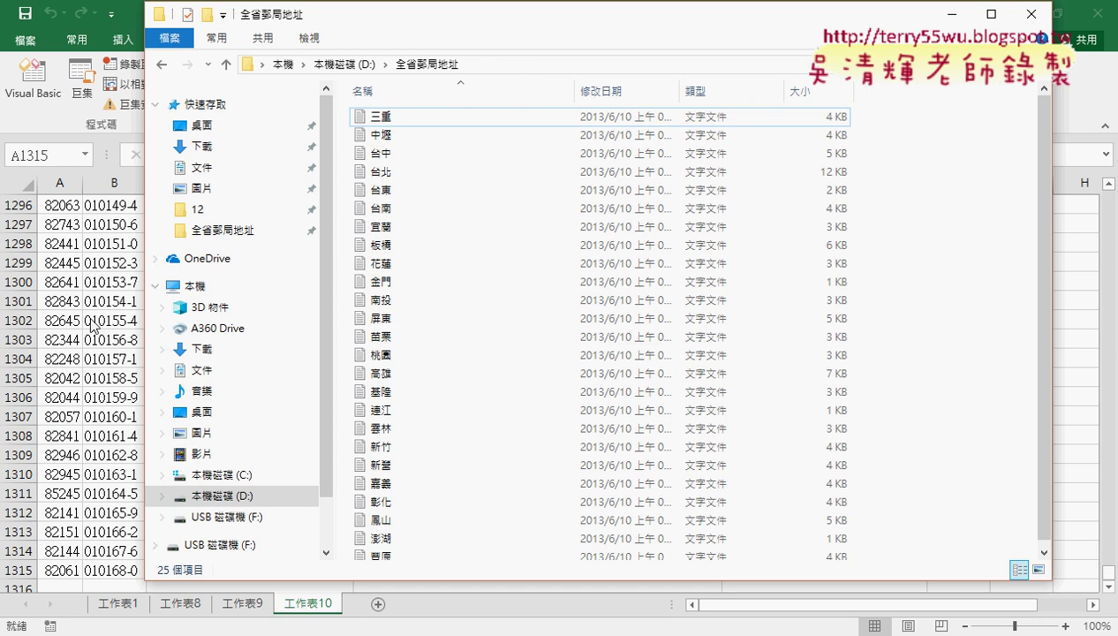
Step: Leave the folder and return to the macro, placing the caret on the blank line below Loop
{"action": "key", "text": "alt+Tab"}
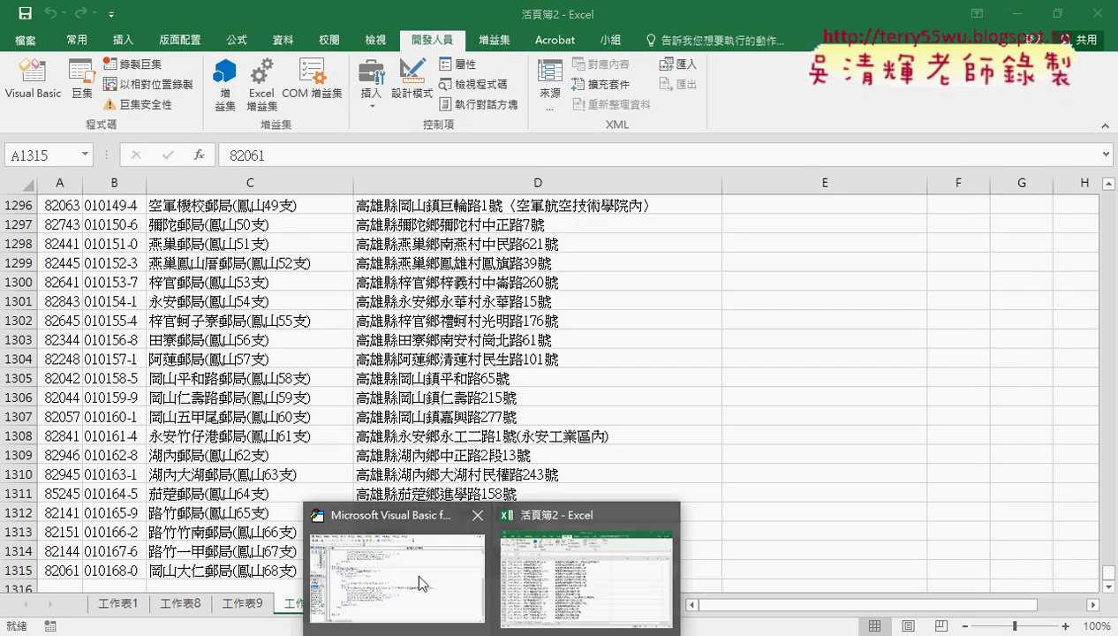
{"action": "left_click", "coordinate": [414, 569]}
{"action": "left_click", "coordinate": [362, 475]}
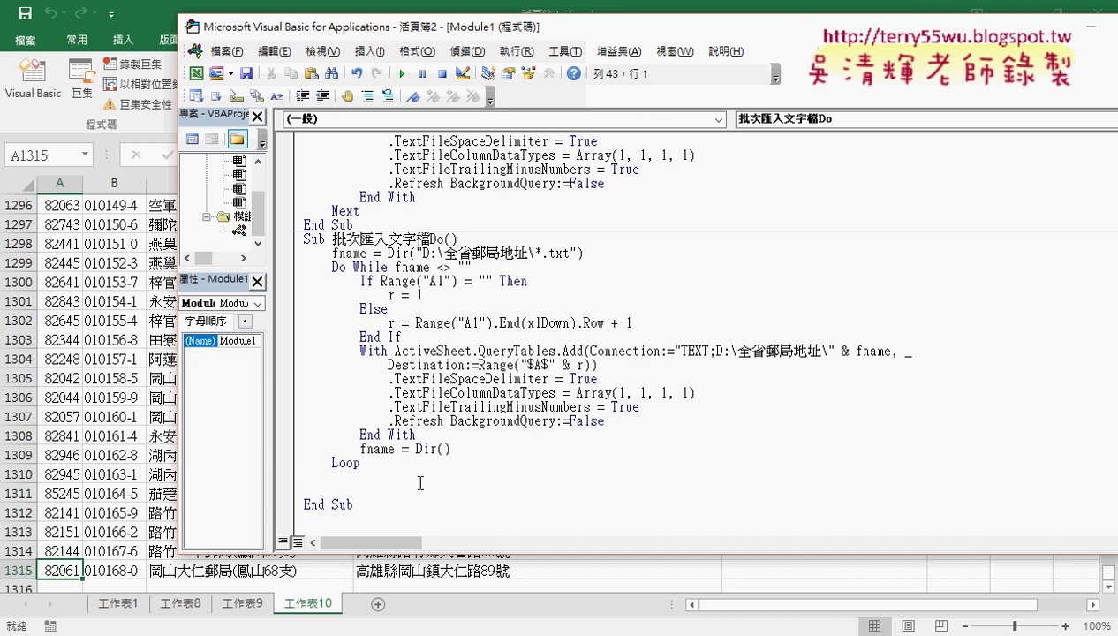
Step: Write an indented activeworkbook.SaveAs line below Loop, choosing SaveAs from the IntelliSense suggestions
{"action": "key", "text": "Tab"}
{"action": "type", "text": "a"}
{"action": "type", "text": "t"}
{"action": "key", "text": "BackSpace"}
{"action": "type", "text": "ctiv"}
{"action": "type", "text": "e"}
{"action": "type", "text": "e"}
{"action": "type", "text": "ork"}
{"action": "key", "text": "BackSpace"}
{"action": "key", "text": "BackSpace"}
{"action": "key", "text": "BackSpace"}
{"action": "key", "text": "BackSpace"}
{"action": "type", "text": "wor"}
{"action": "type", "text": "kb"}
{"action": "type", "text": "ook"}
{"action": "type", "text": "."}
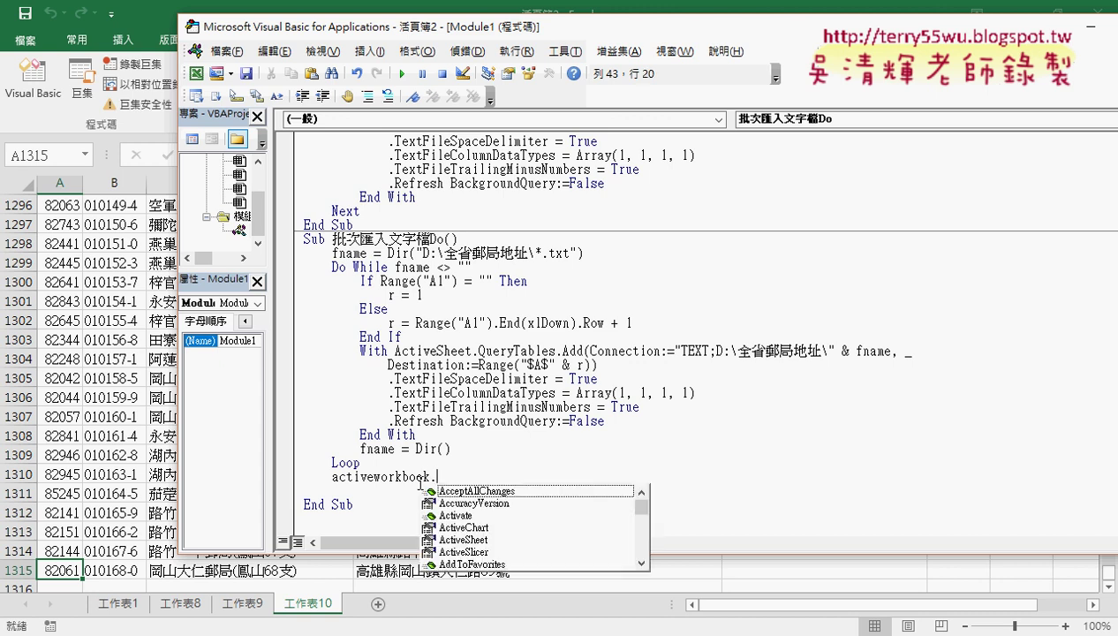
{"action": "type", "text": "s"}
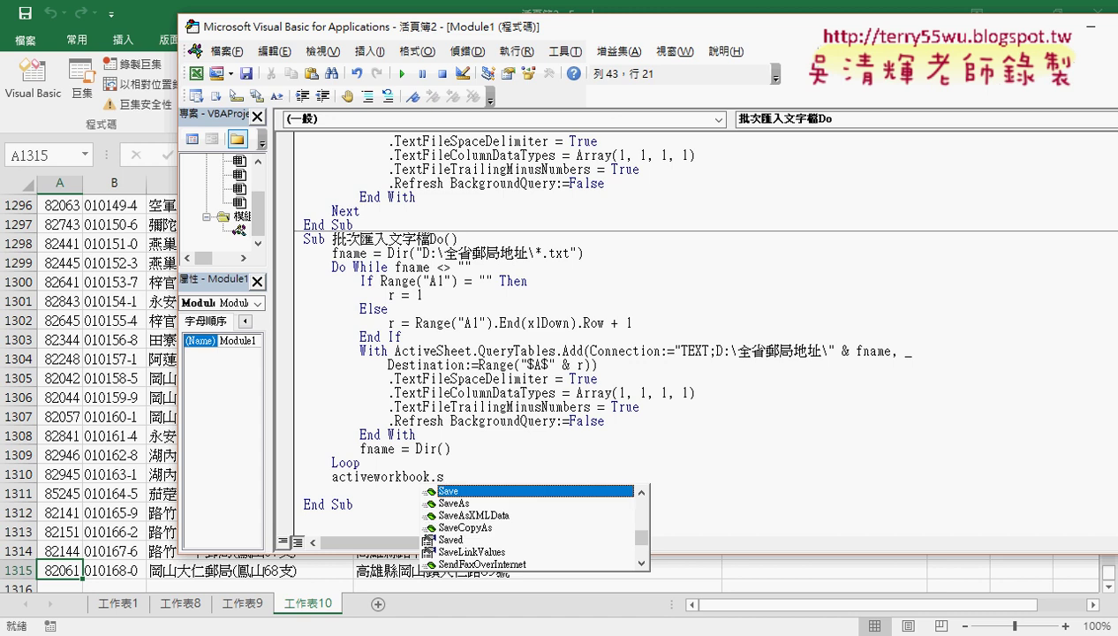
{"action": "key", "text": "Down"}
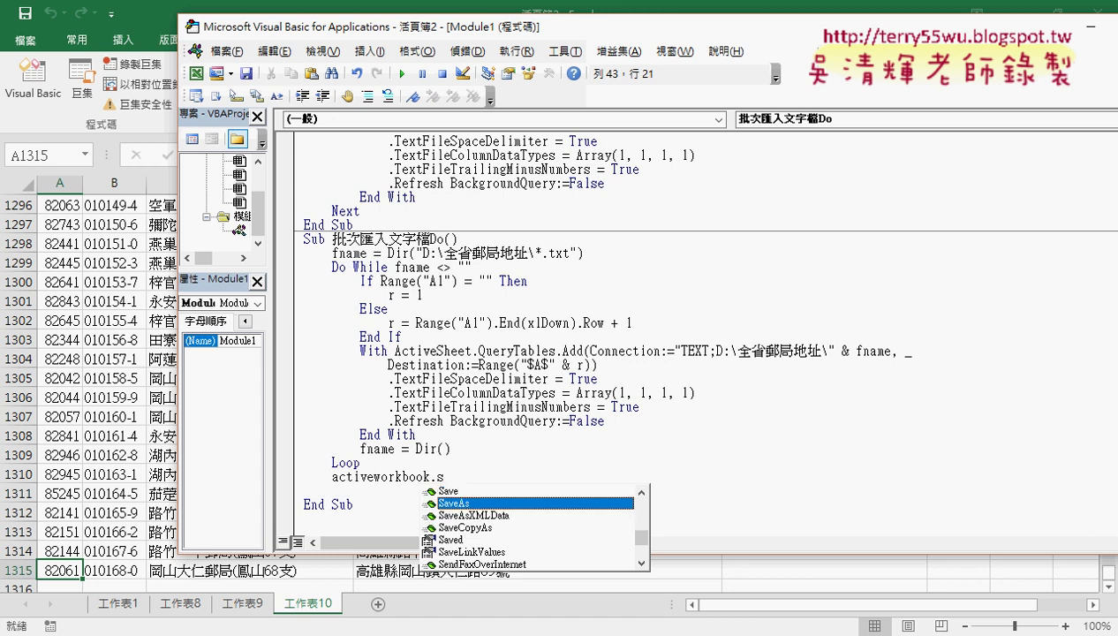
{"action": "key", "text": "Up"}
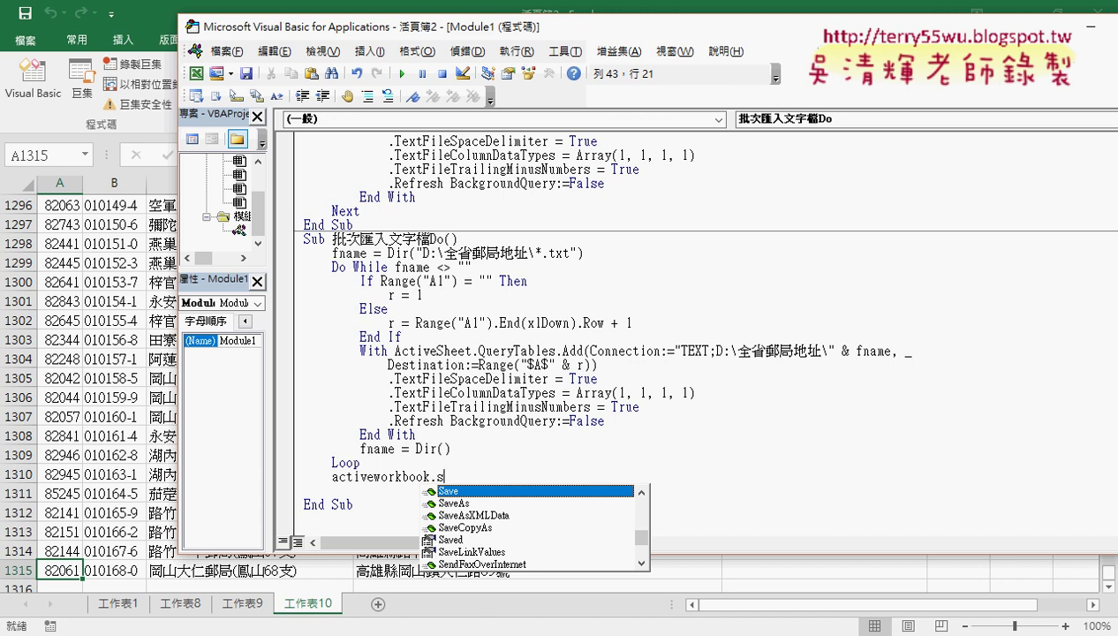
{"action": "key", "text": "Down"}
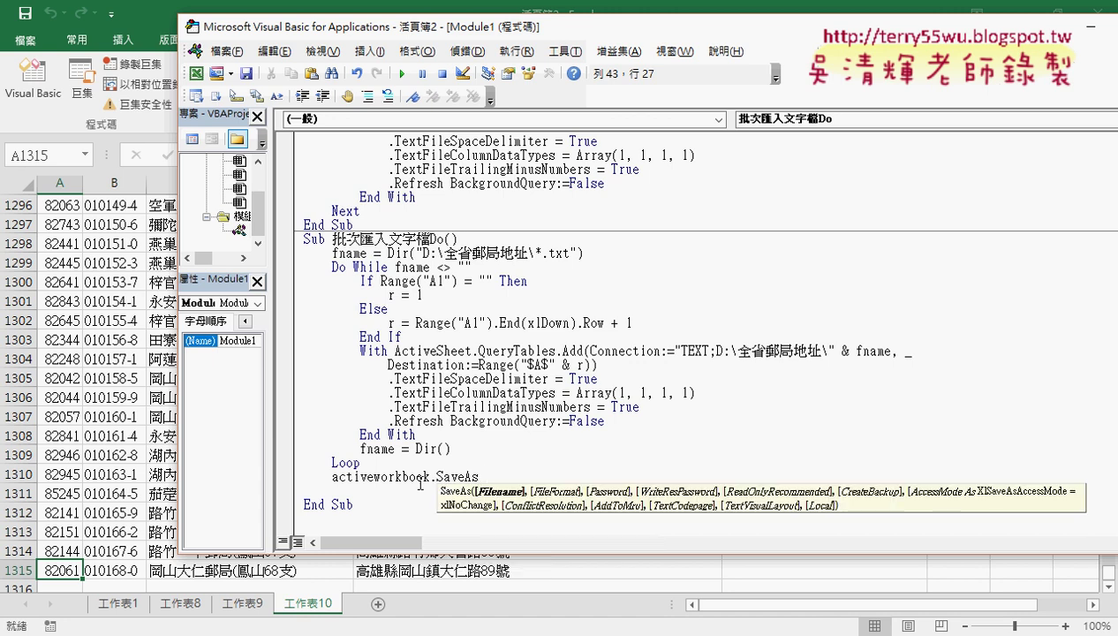
Step: Give SaveAs the quoted file path "D:\全省郵局地址\all.txt"
{"action": "type", "text": "\""}
{"action": "type", "text": "\""}
{"action": "mouse_move", "coordinate": [716, 350]}
{"action": "left_mouse_down"}
{"action": "mouse_move", "coordinate": [830, 354]}
{"action": "mouse_move", "coordinate": [495, 481]}
{"action": "left_mouse_up"}
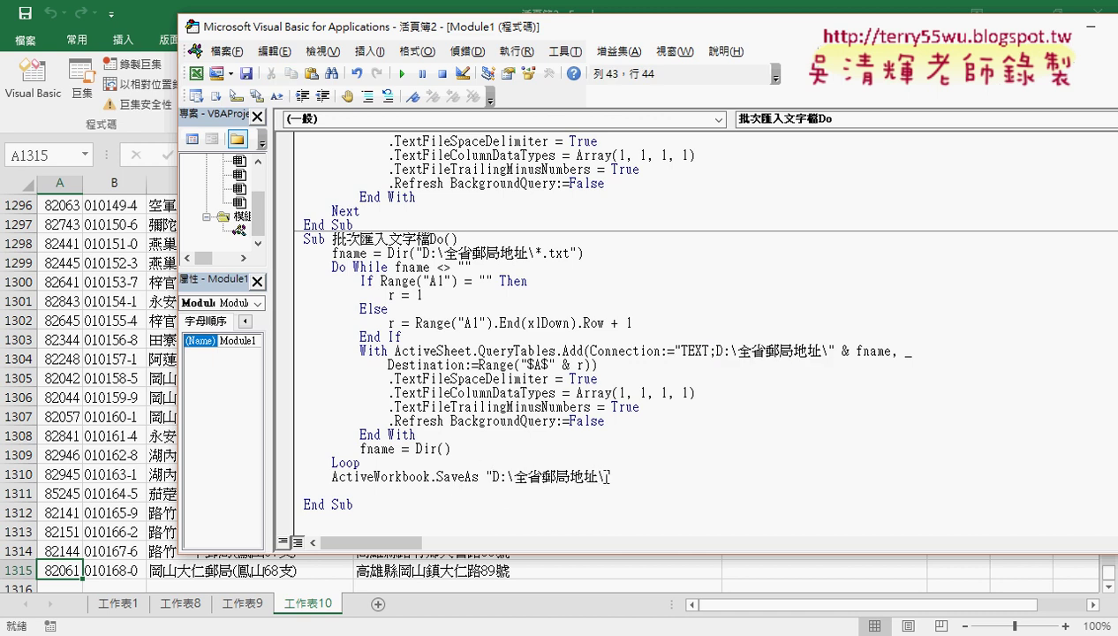
{"action": "type", "text": "a"}
{"action": "type", "text": "l"}
{"action": "type", "text": "l.txt"}
{"action": "key", "text": "End"}
Step: Add the xlText file-format argument after the path, then bring Excel to the front
{"action": "type", "text": ","}
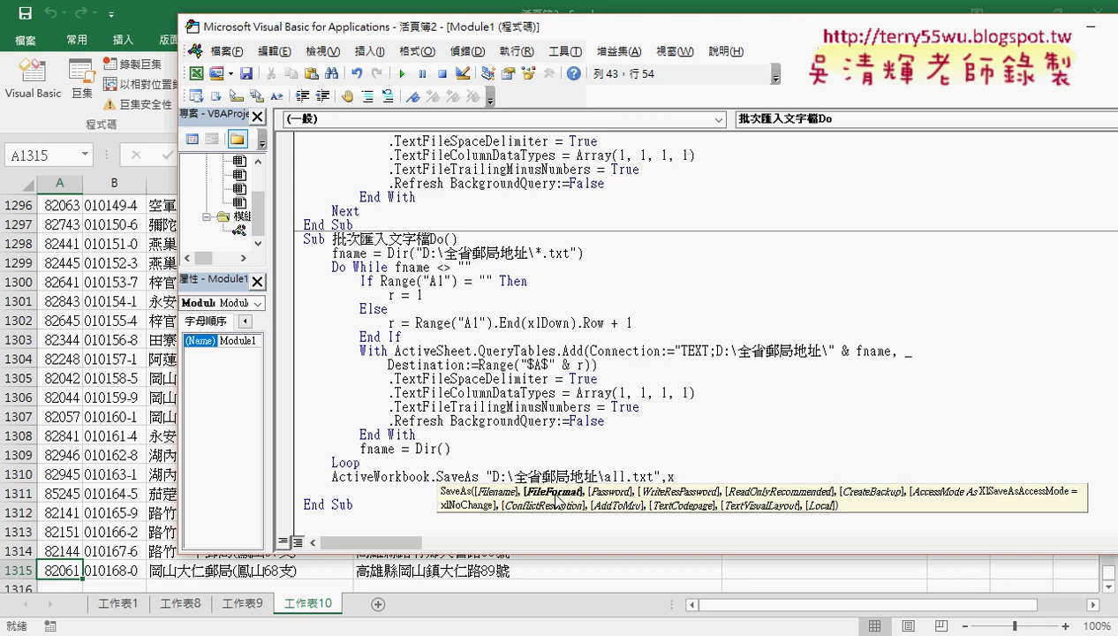
{"action": "type", "text": "xlT"}
{"action": "type", "text": "ext"}
{"action": "key", "text": "BackSpace"}
{"action": "key", "text": "BackSpace"}
{"action": "key", "text": "BackSpace"}
{"action": "key", "text": "BackSpace"}
{"action": "type", "text": "te"}
{"action": "type", "text": "xt"}
{"action": "left_click", "coordinate": [676, 477]}
{"action": "left_click_drag", "start_coordinate": [680, 477], "coordinate": [667, 477]}
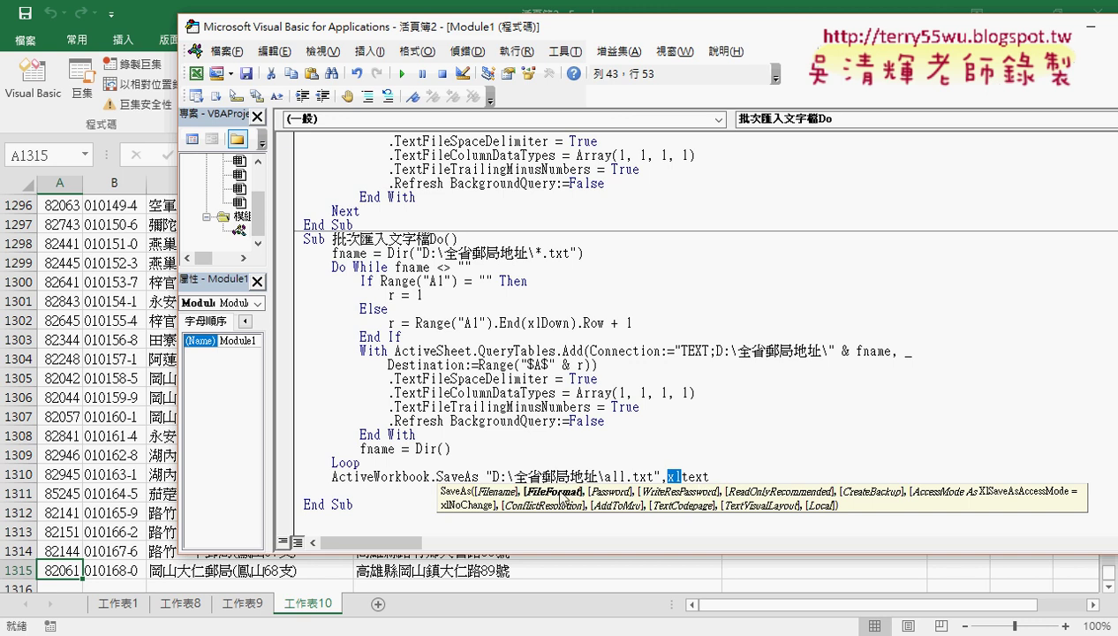
{"action": "left_click", "coordinate": [703, 442]}
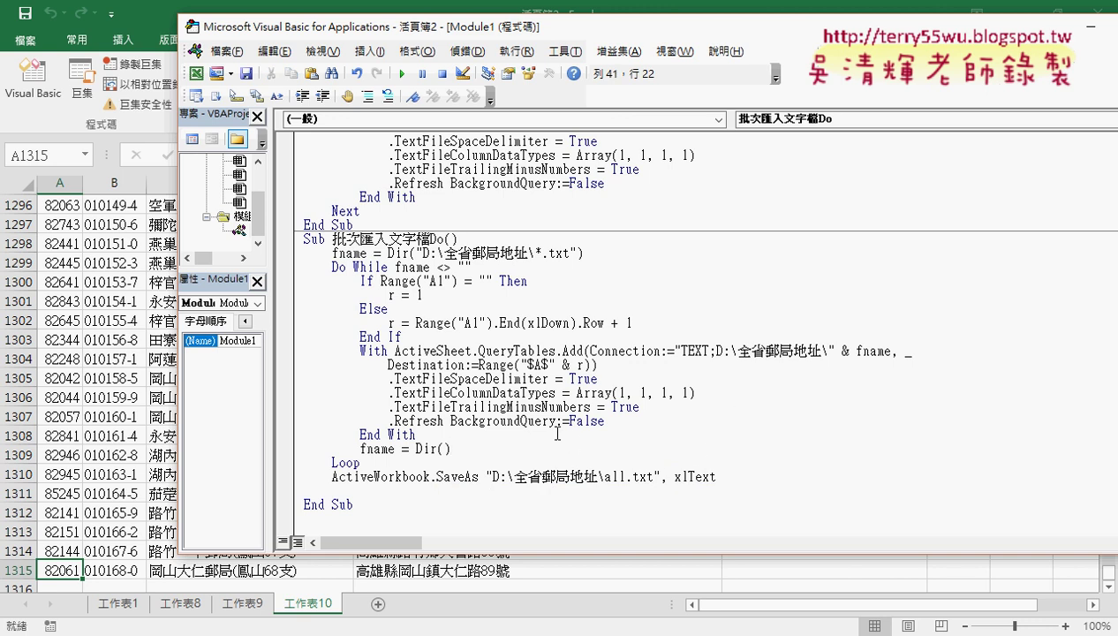
{"action": "left_click", "coordinate": [380, 610]}
Step: Add a blank worksheet, run the import macro, and view the resulting all.txt in 全省郵局地址
{"action": "left_click", "coordinate": [379, 604]}
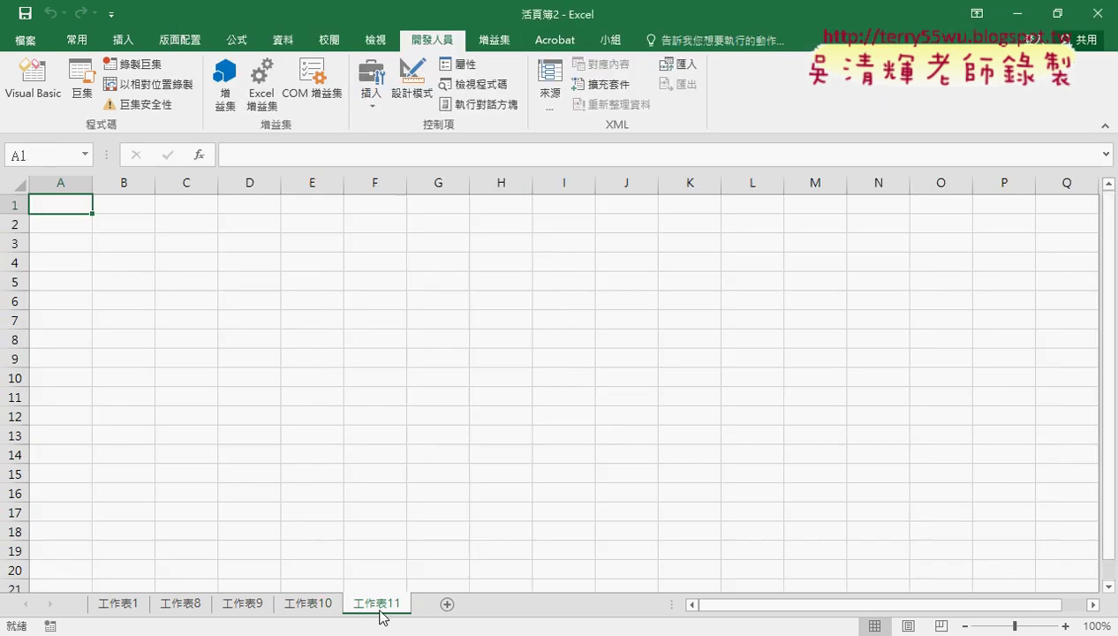
{"action": "mouse_move", "coordinate": [492, 631]}
{"action": "left_click", "coordinate": [389, 579]}
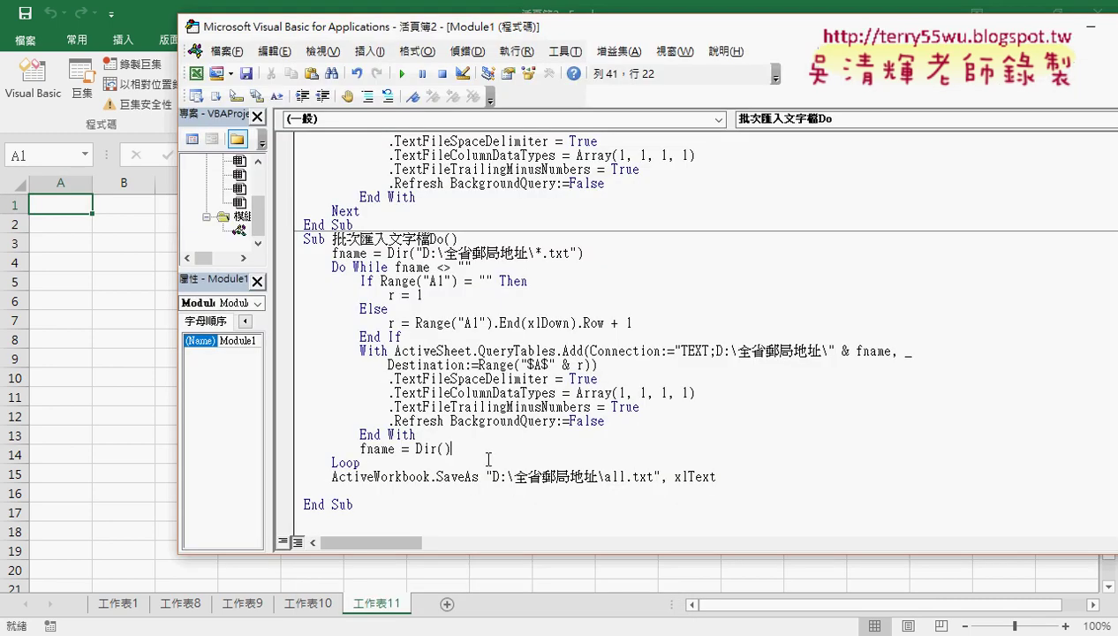
{"action": "left_click", "coordinate": [404, 74]}
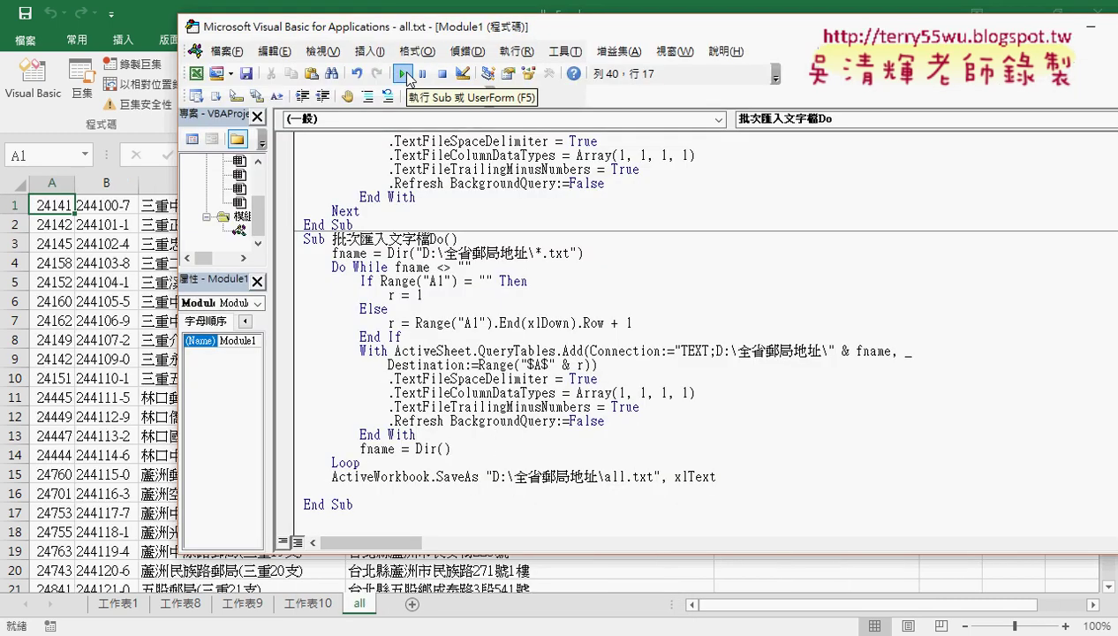
{"action": "mouse_move", "coordinate": [309, 630]}
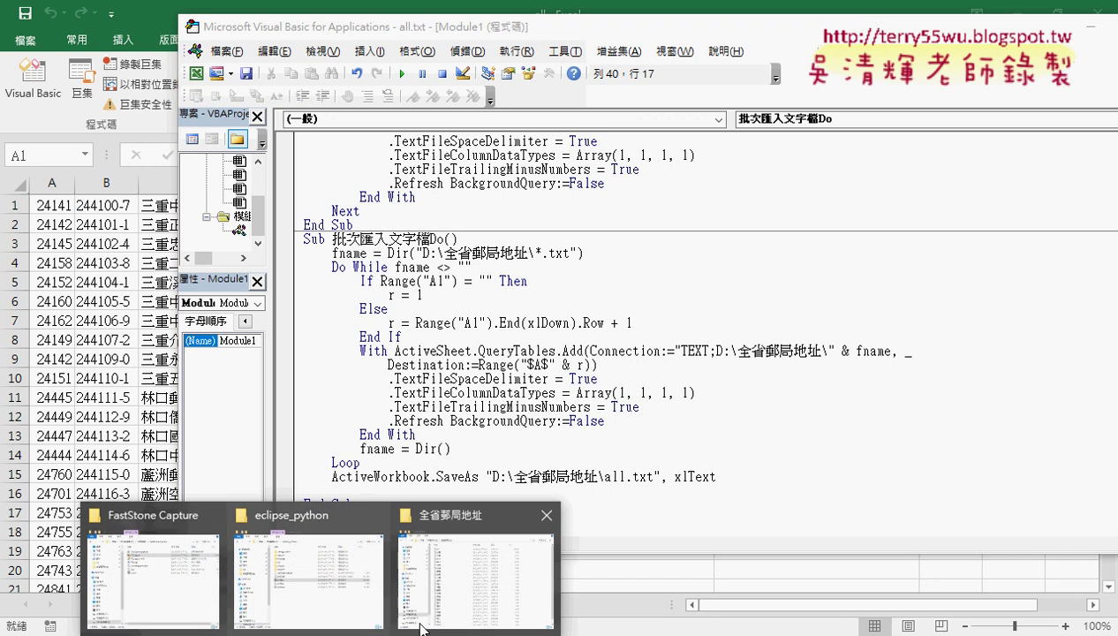
{"action": "left_click", "coordinate": [471, 579]}
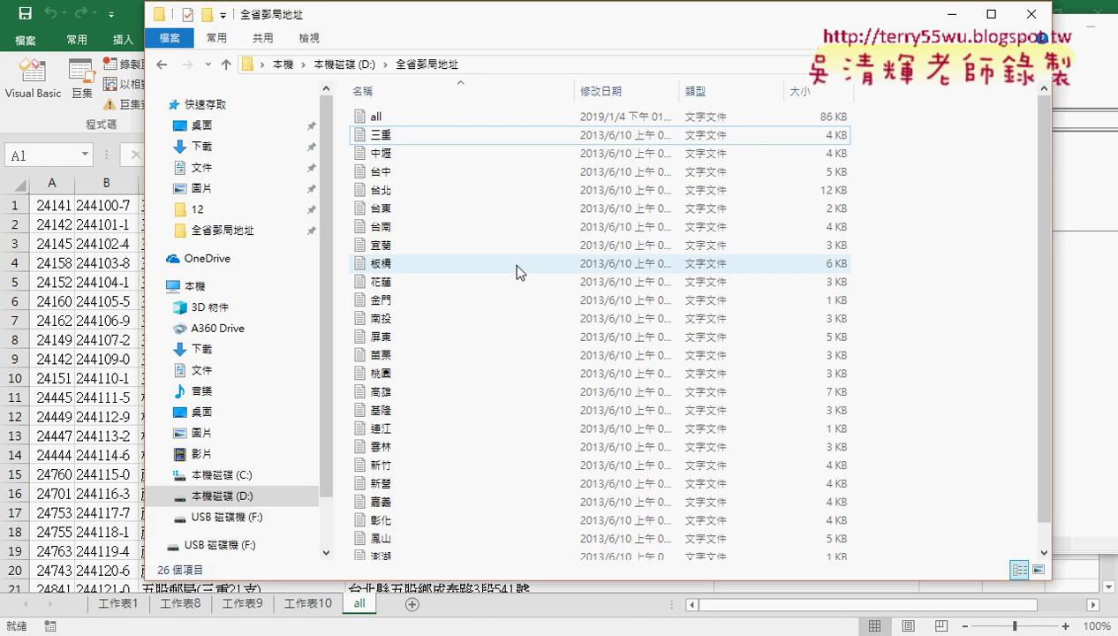
Step: Open all.txt in Notepad to check the merged post-office rows, then close it
{"action": "double_click", "coordinate": [391, 116]}
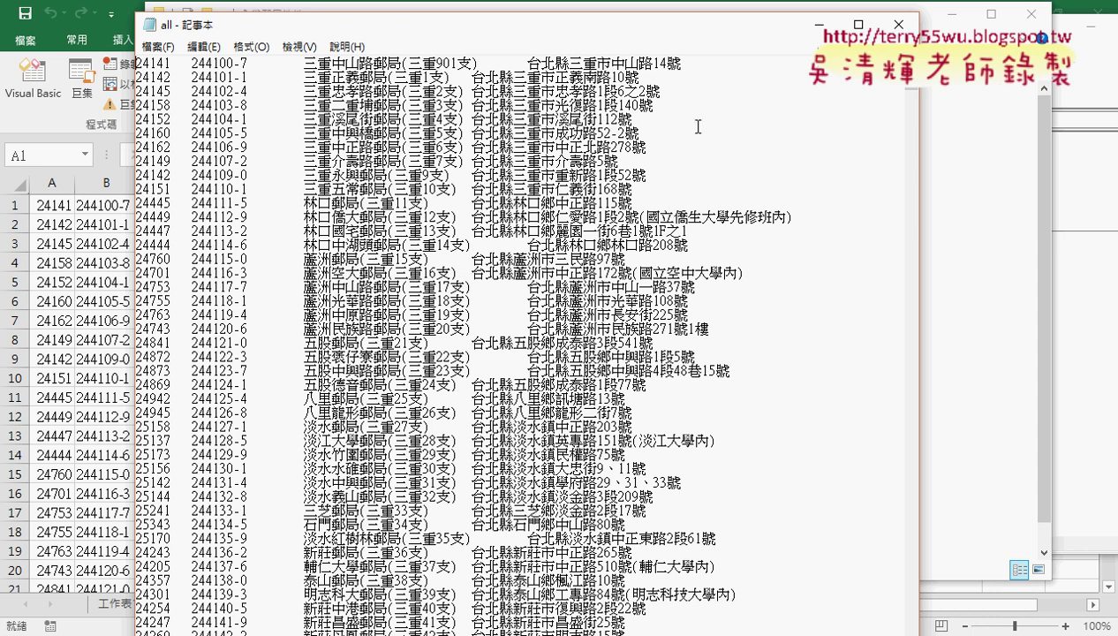
{"action": "left_click", "coordinate": [898, 24]}
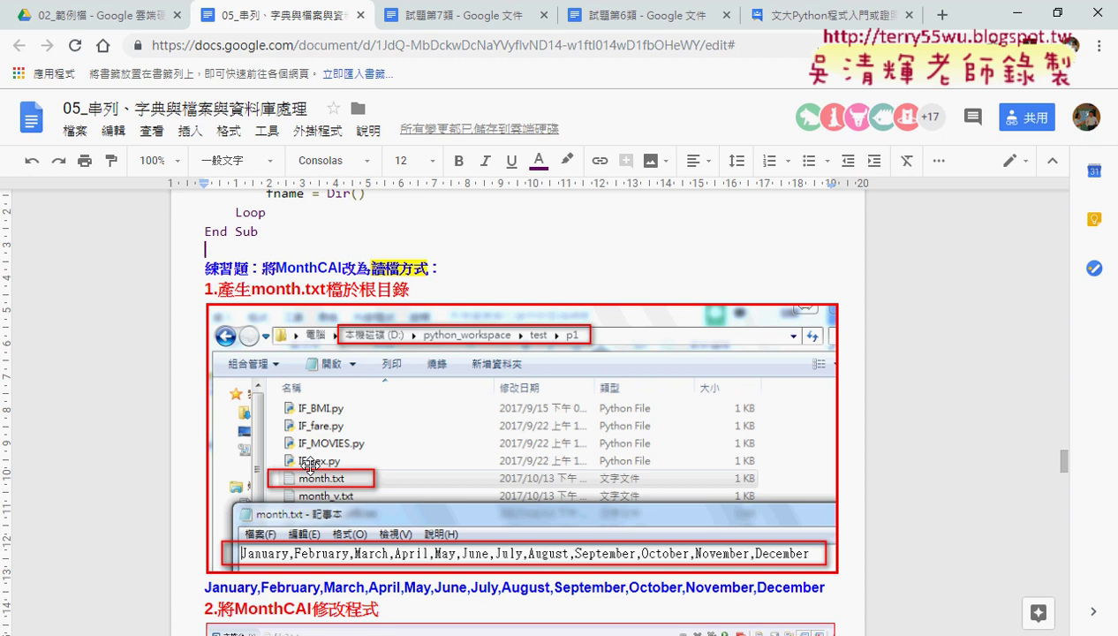
Step: Copy the SaveAs line from the VBA editor and paste it, indented, on a new line after Loop
{"action": "scroll", "coordinate": [309, 466], "scroll_direction": "up", "scroll_amount": 4}
{"action": "left_click", "coordinate": [283, 561]}
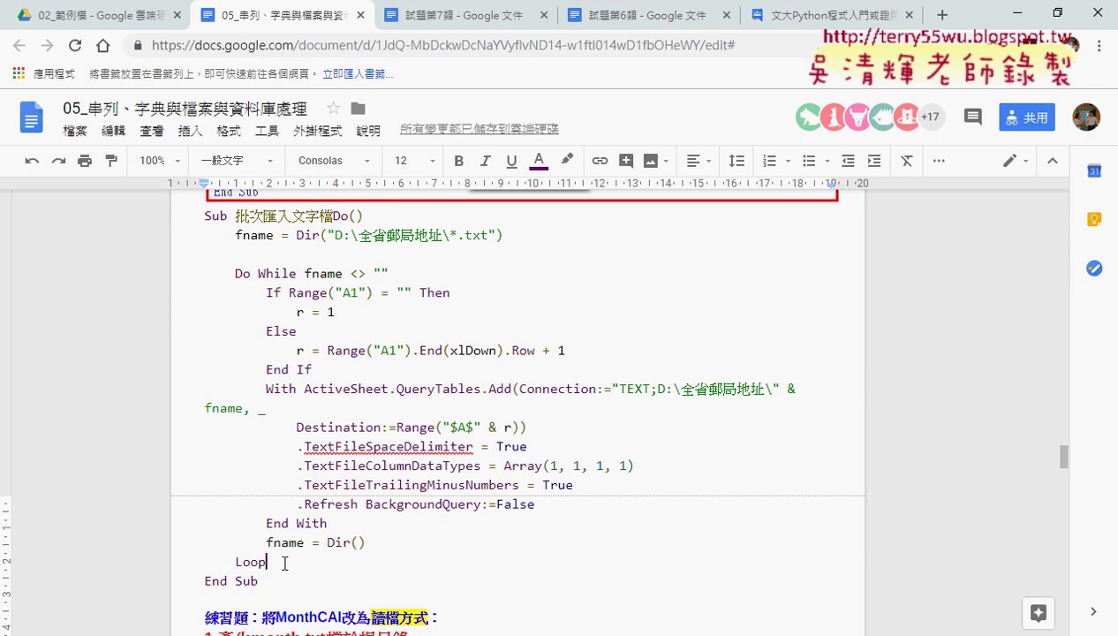
{"action": "key", "text": "Return"}
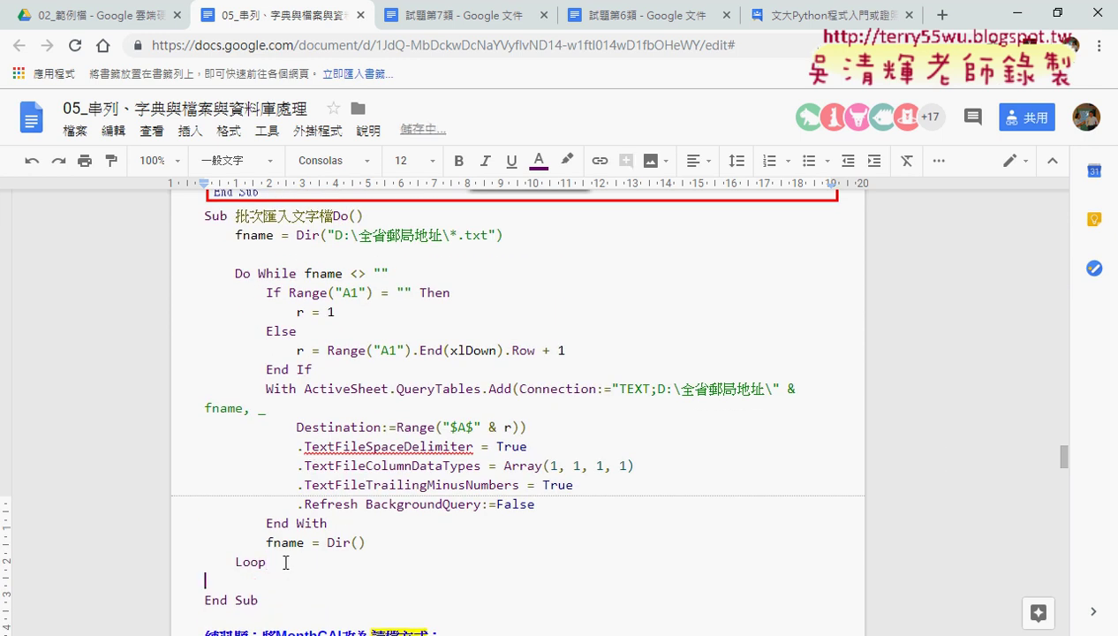
{"action": "key", "text": "Tab"}
{"action": "left_click", "coordinate": [439, 590]}
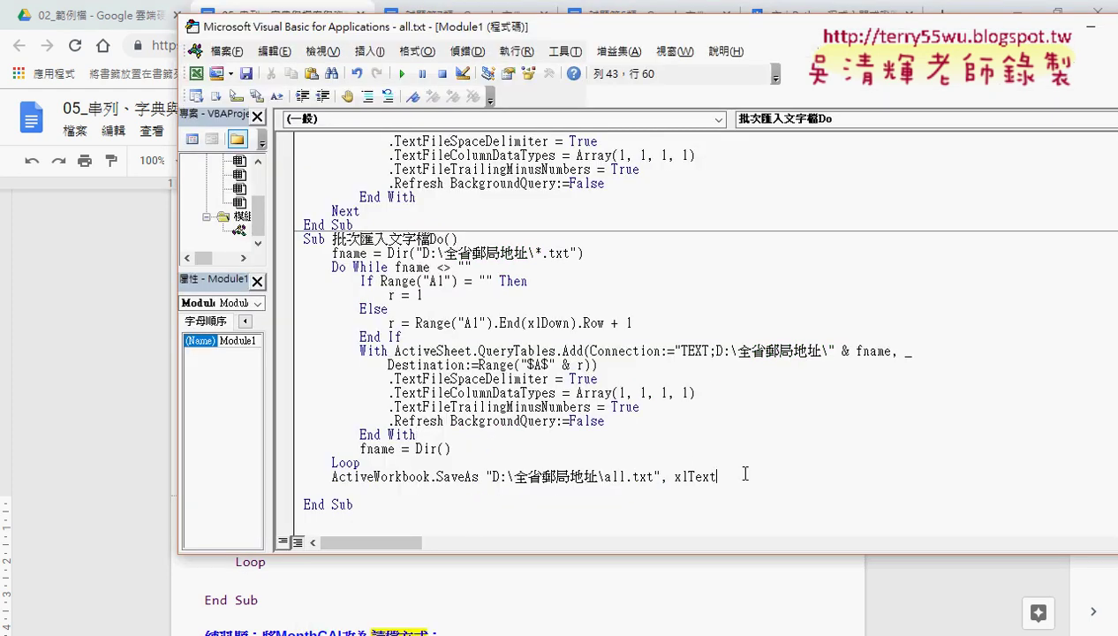
{"action": "left_click_drag", "start_coordinate": [716, 477], "coordinate": [257, 475]}
{"action": "key", "text": "ctrl+c"}
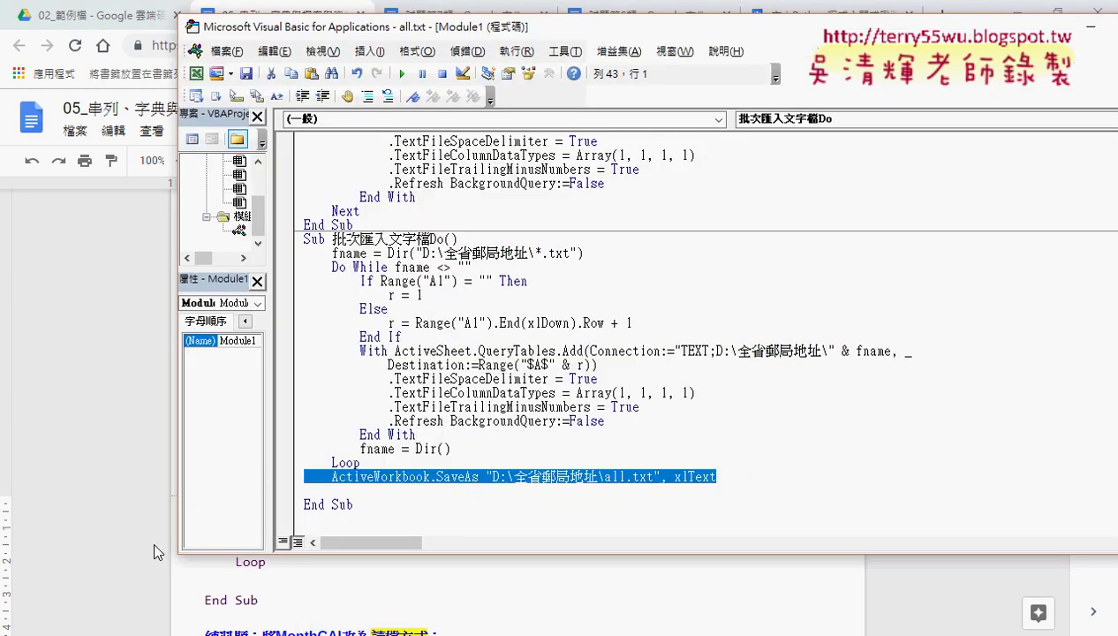
{"action": "left_click", "coordinate": [152, 543]}
{"action": "key", "text": "ctrl+v"}
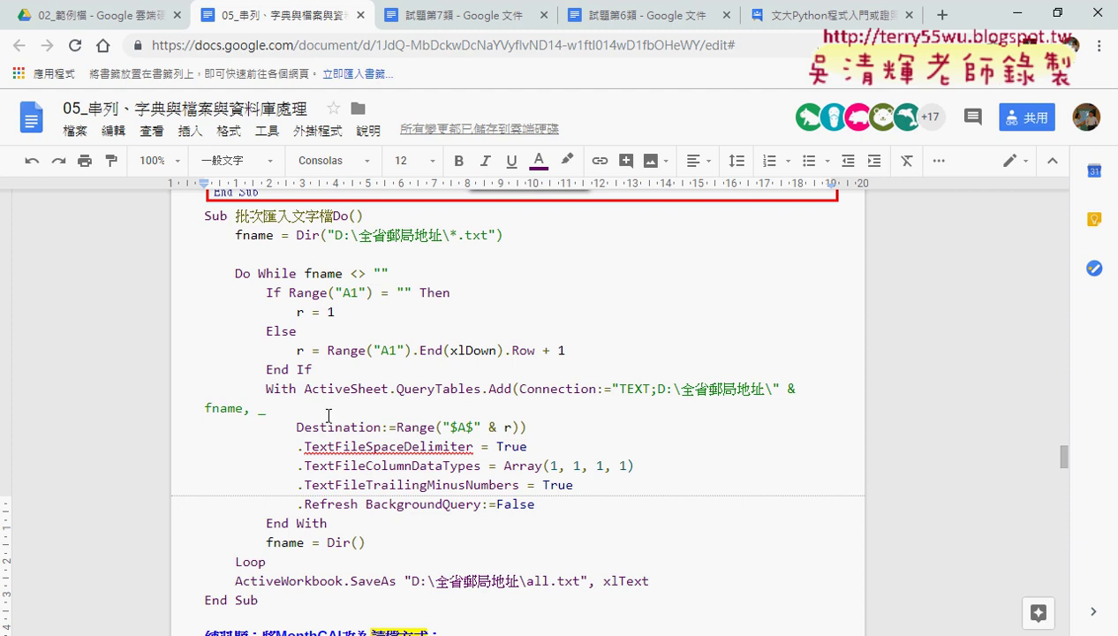
Step: Highlight both Dir calls on the fname lines in yellow
{"action": "left_click_drag", "start_coordinate": [296, 235], "coordinate": [503, 235]}
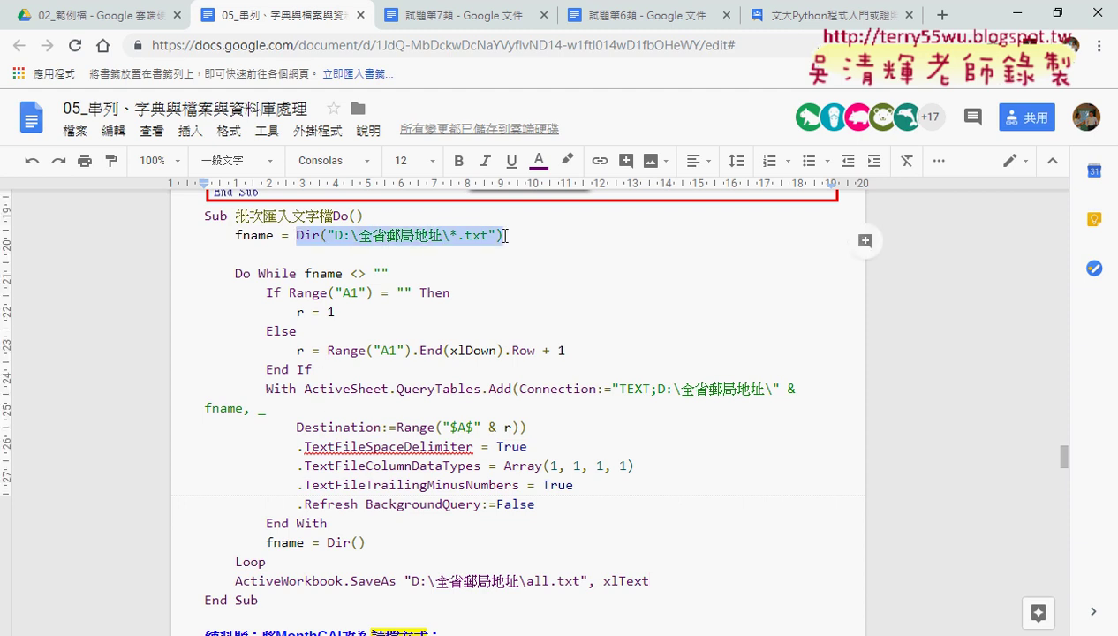
{"action": "left_click", "coordinate": [567, 160]}
{"action": "left_click", "coordinate": [621, 239]}
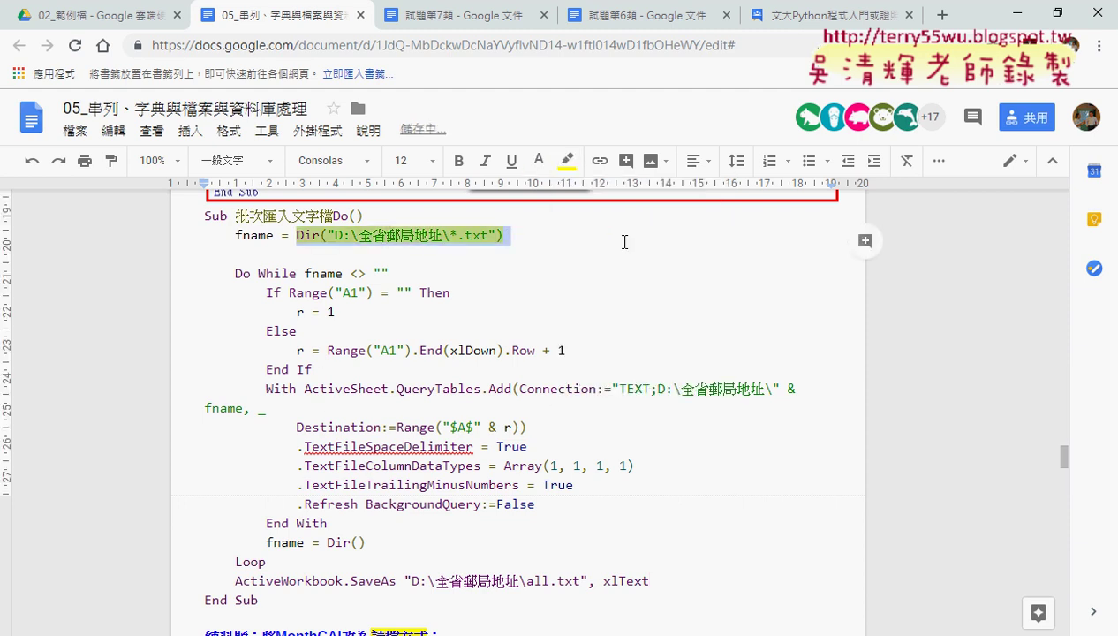
{"action": "left_click_drag", "start_coordinate": [365, 542], "coordinate": [328, 542]}
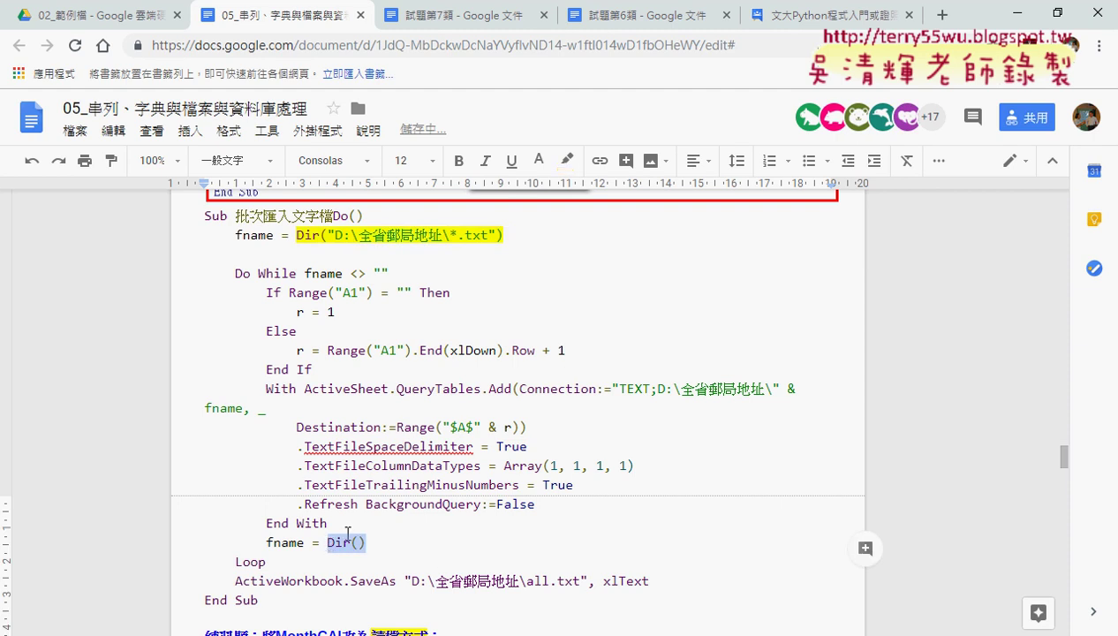
{"action": "left_click", "coordinate": [567, 160]}
{"action": "left_click", "coordinate": [621, 239]}
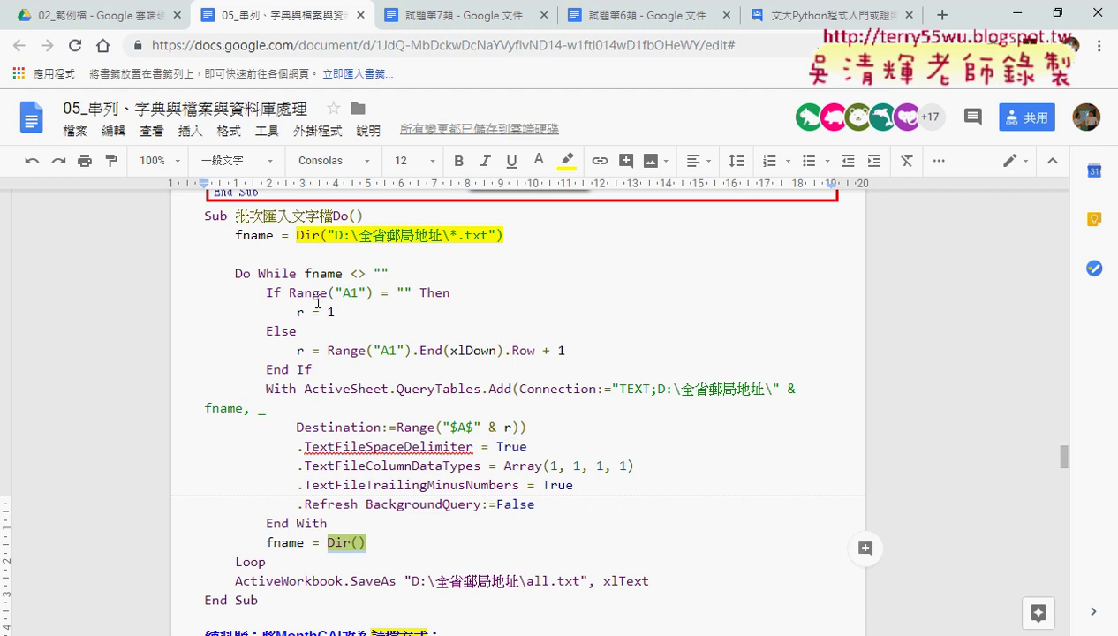
Step: Highlight the Do While fname <> "" line, Loop, and the ActiveWorkbook.SaveAs line in yellow
{"action": "mouse_move", "coordinate": [230, 274]}
{"action": "left_mouse_down"}
{"action": "mouse_move", "coordinate": [395, 271]}
{"action": "mouse_move", "coordinate": [237, 273]}
{"action": "left_mouse_up"}
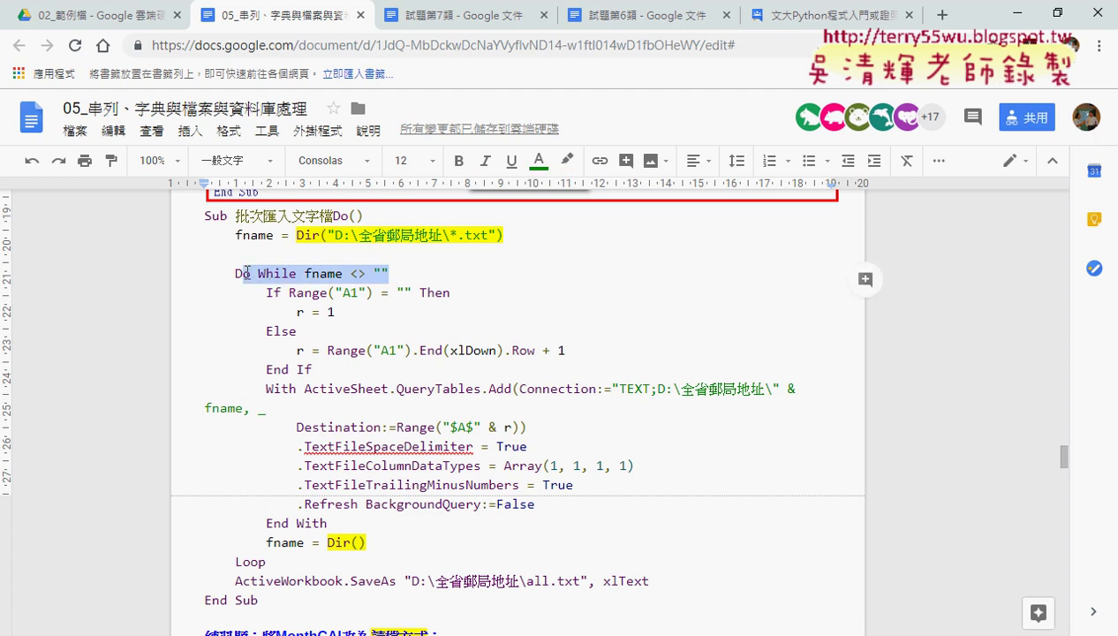
{"action": "left_click", "coordinate": [567, 160]}
{"action": "left_click", "coordinate": [623, 233]}
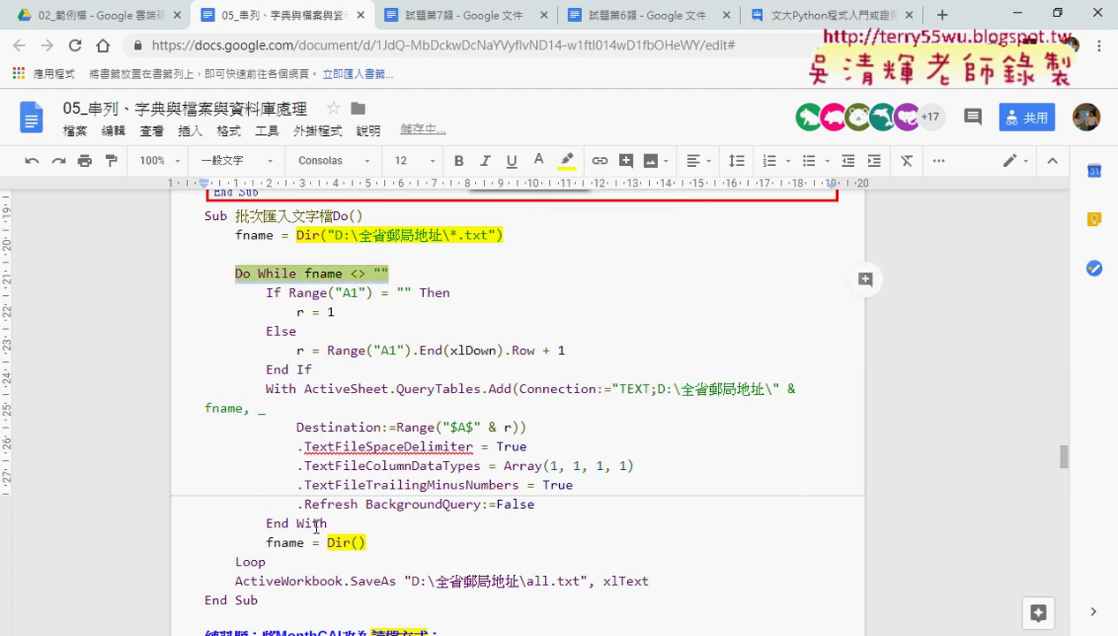
{"action": "left_click_drag", "start_coordinate": [268, 561], "coordinate": [228, 563]}
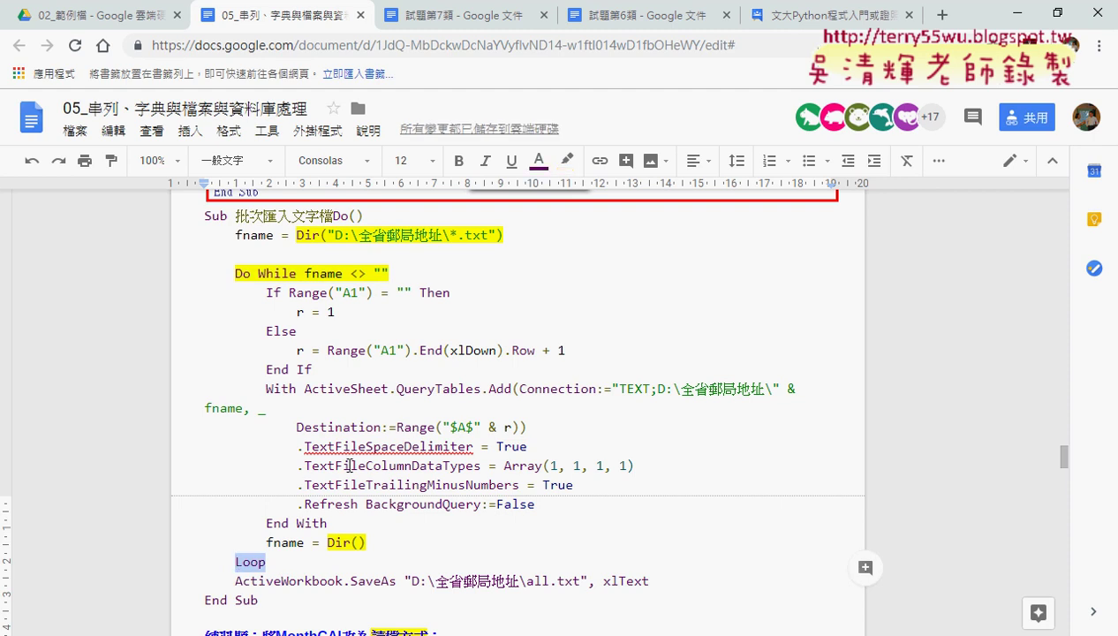
{"action": "left_click", "coordinate": [567, 160]}
{"action": "left_click", "coordinate": [621, 239]}
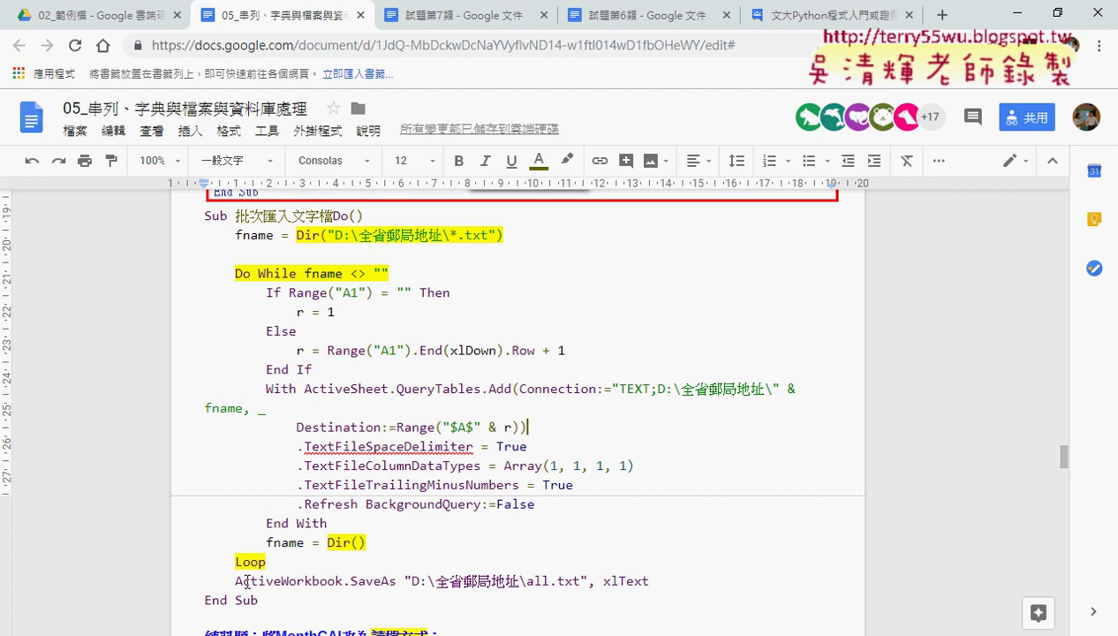
{"action": "left_click_drag", "start_coordinate": [236, 583], "coordinate": [654, 588]}
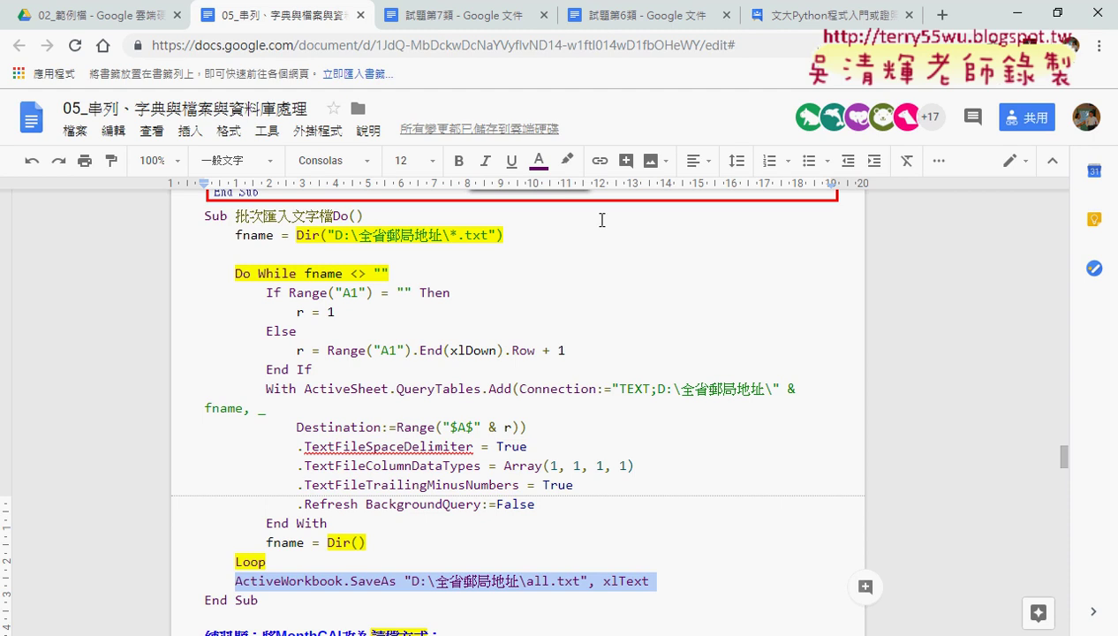
{"action": "left_click", "coordinate": [568, 162]}
{"action": "left_click", "coordinate": [622, 240]}
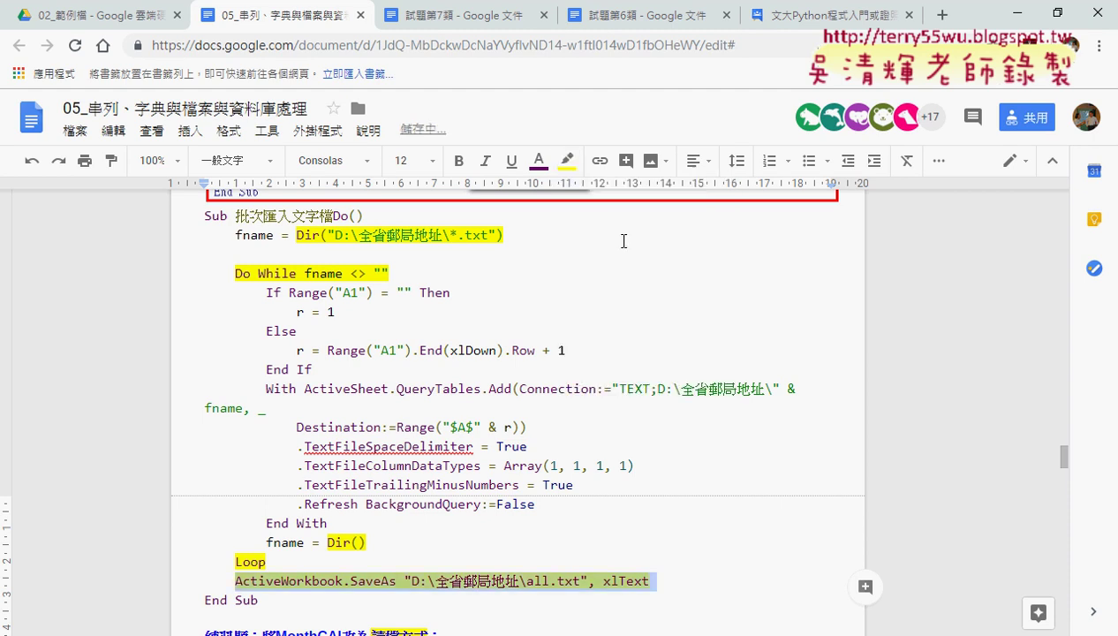